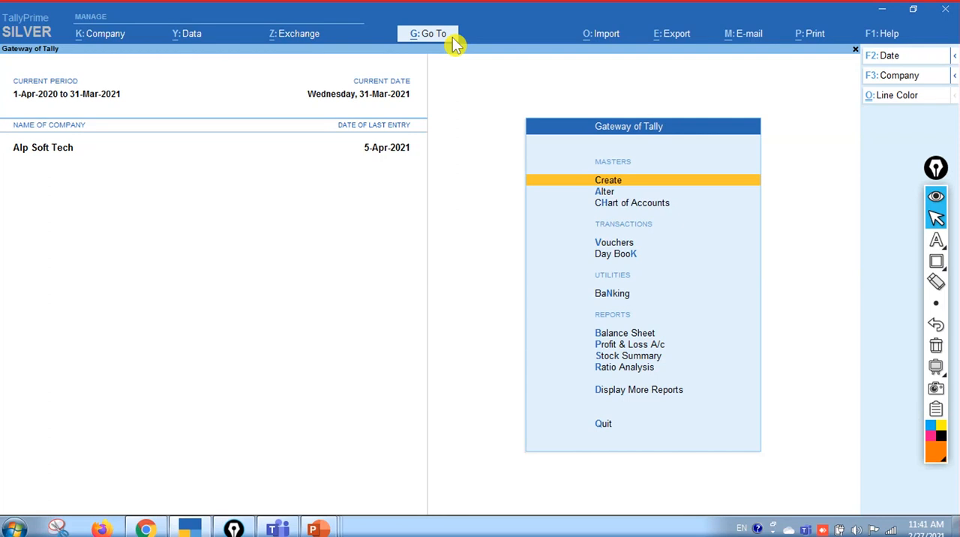
# Open the GSTR-1 report for Alp Soft Tech by searching the report list for "1"
pyautogui.click(444, 35)
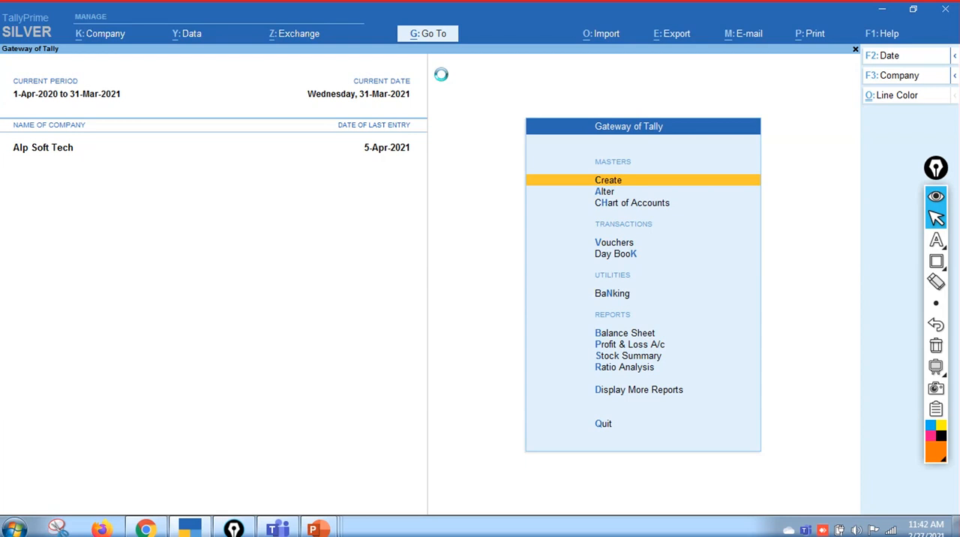
pyautogui.hotkey('alt', 'g')
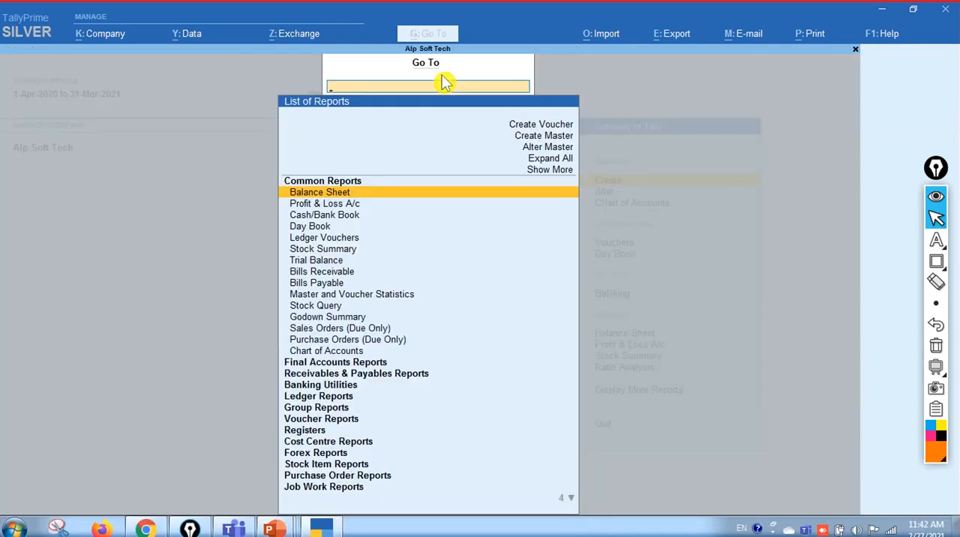
pyautogui.write('1')
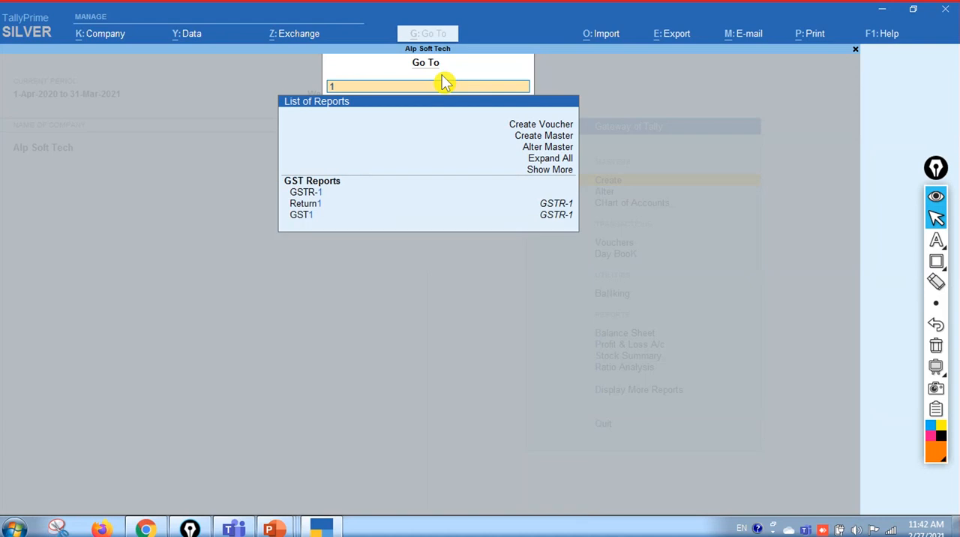
pyautogui.press('Down')
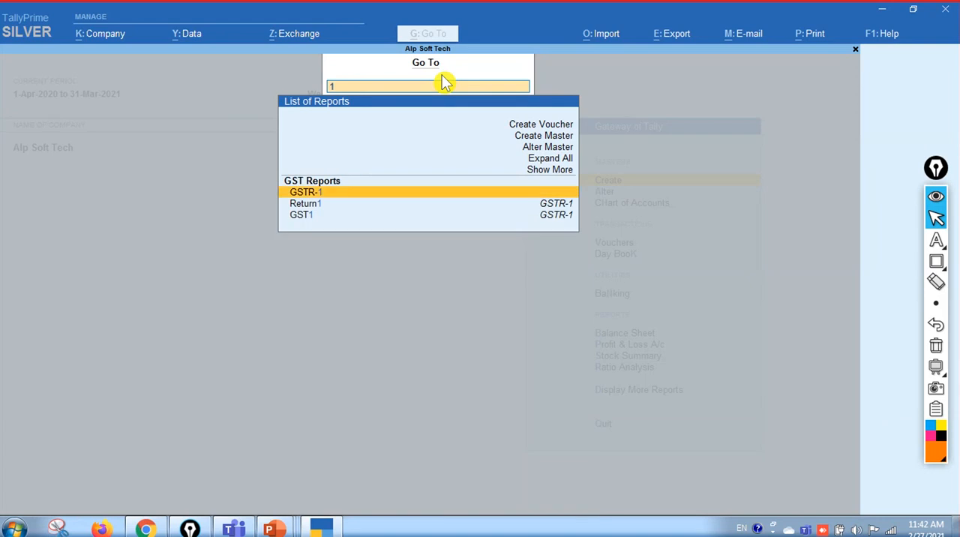
pyautogui.press('Down')
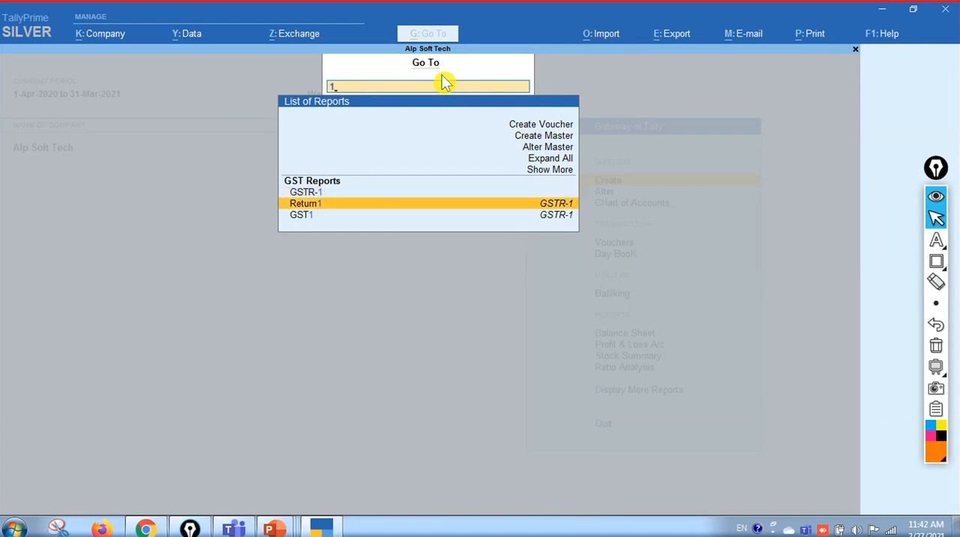
pyautogui.press('Up')
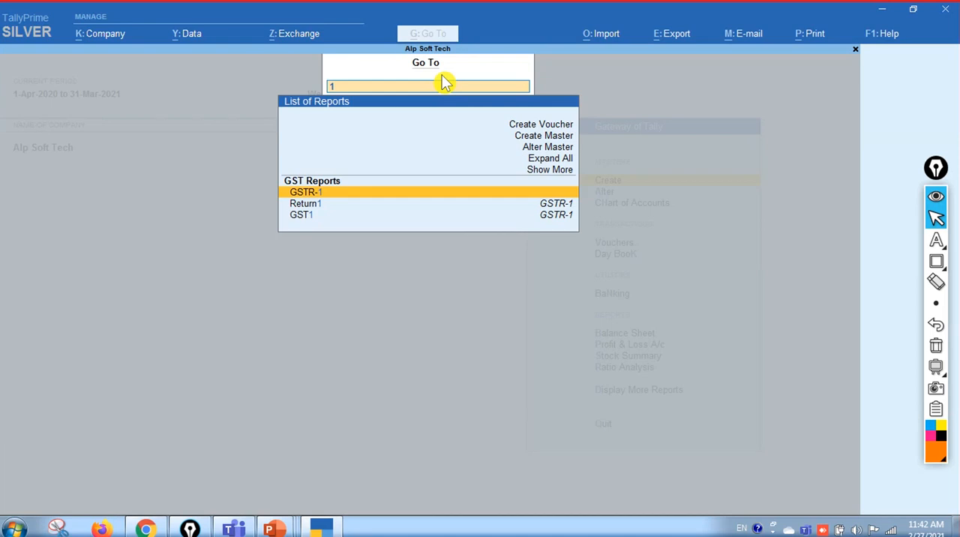
pyautogui.press('Return')
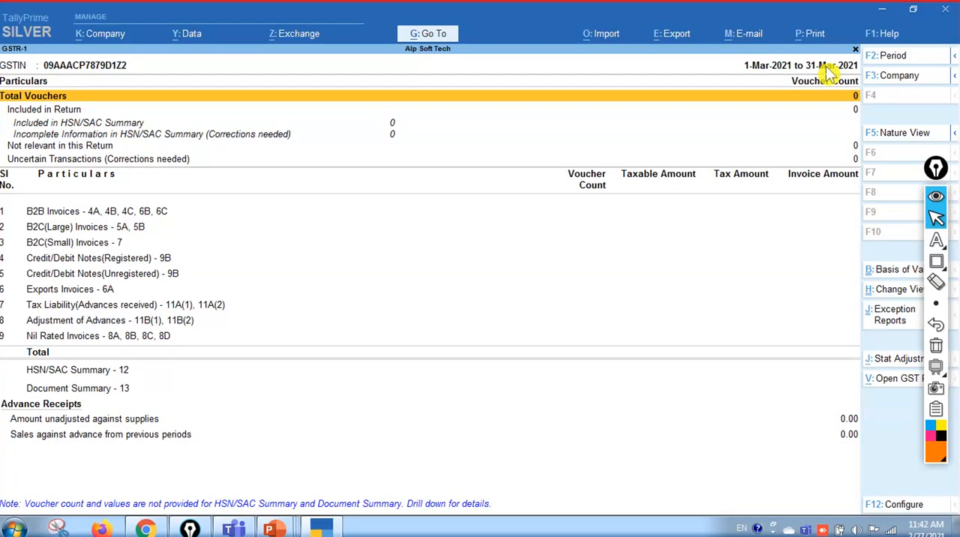
# Set the GSTR-1 report period to February 2021, entering "feb" for both the start and end dates
pyautogui.click(893, 57)
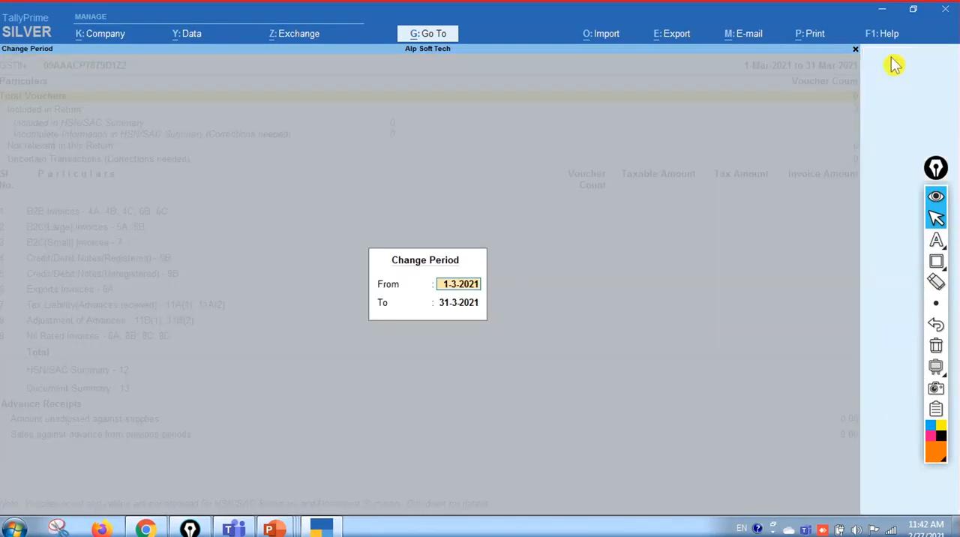
pyautogui.write('feb')
pyautogui.press('Return')
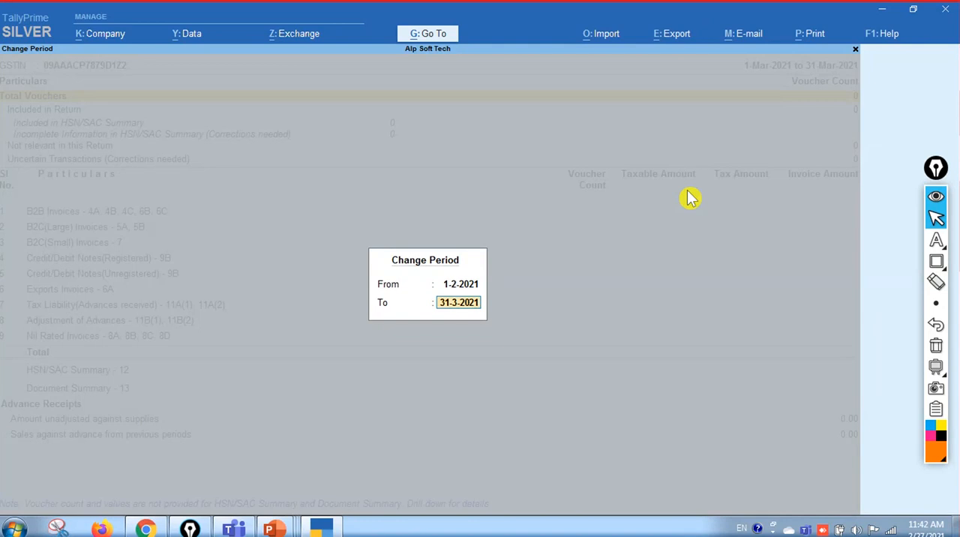
pyautogui.write('feb')
pyautogui.press('Return')
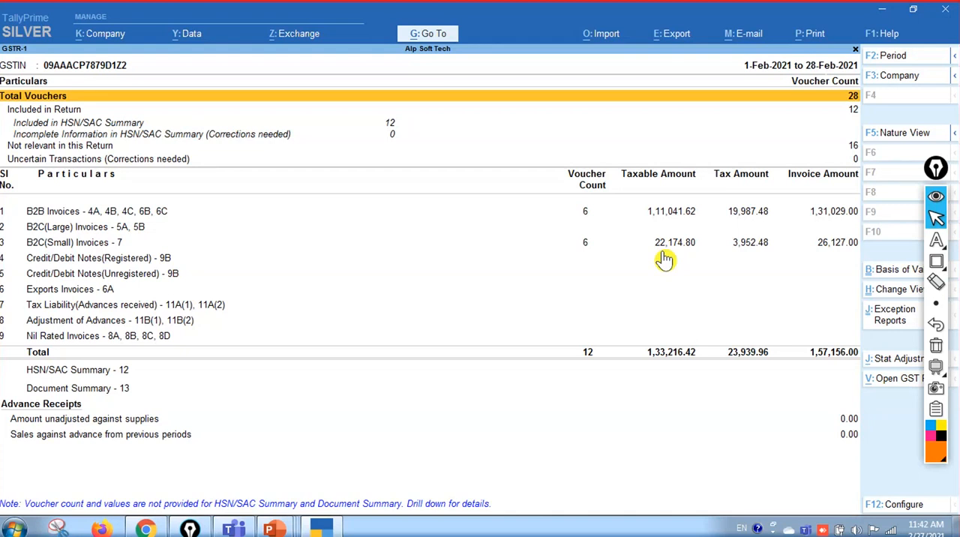
# Check the return's voucher count rows through Uncertain Transactions, and collapse the floating annotation toolbar covering the report options
pyautogui.press('Down')
pyautogui.press('Down')
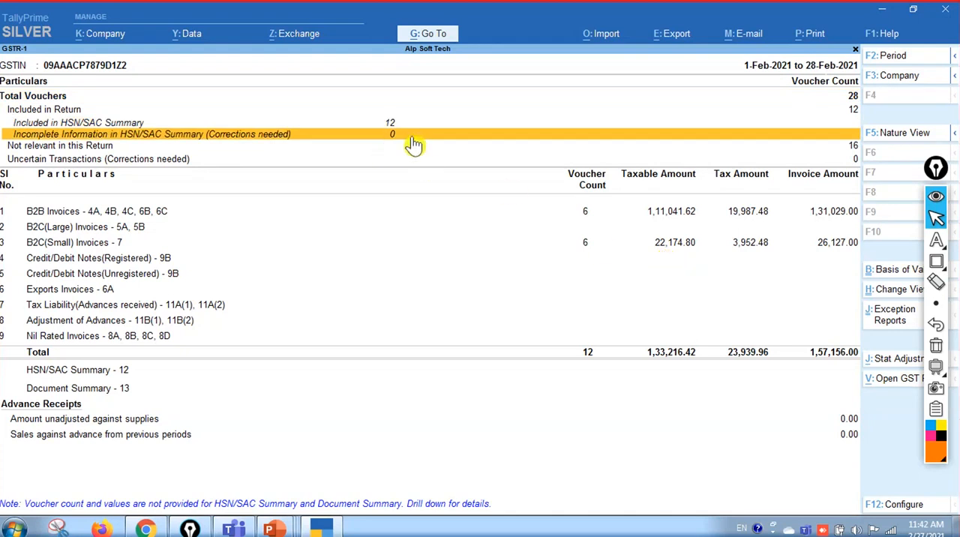
pyautogui.press('Down')
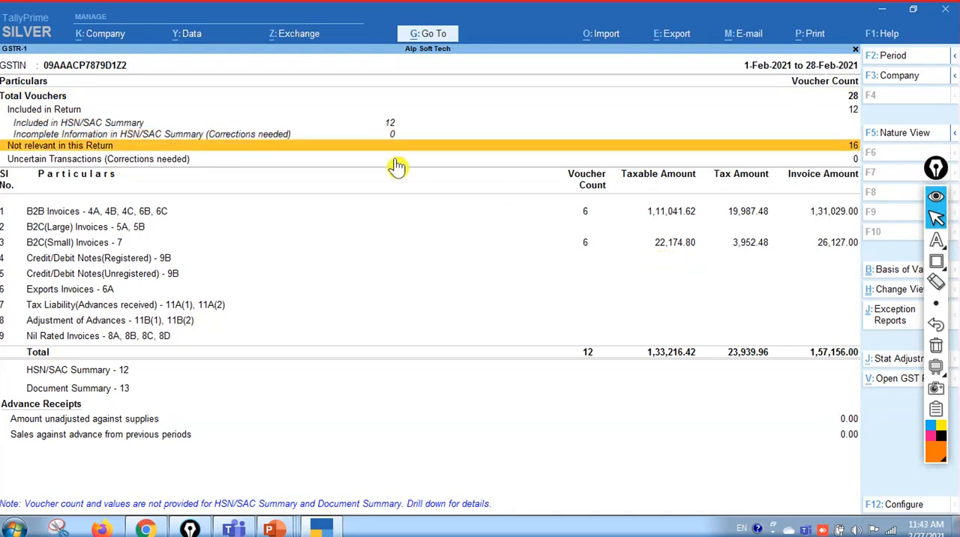
pyautogui.press('Down')
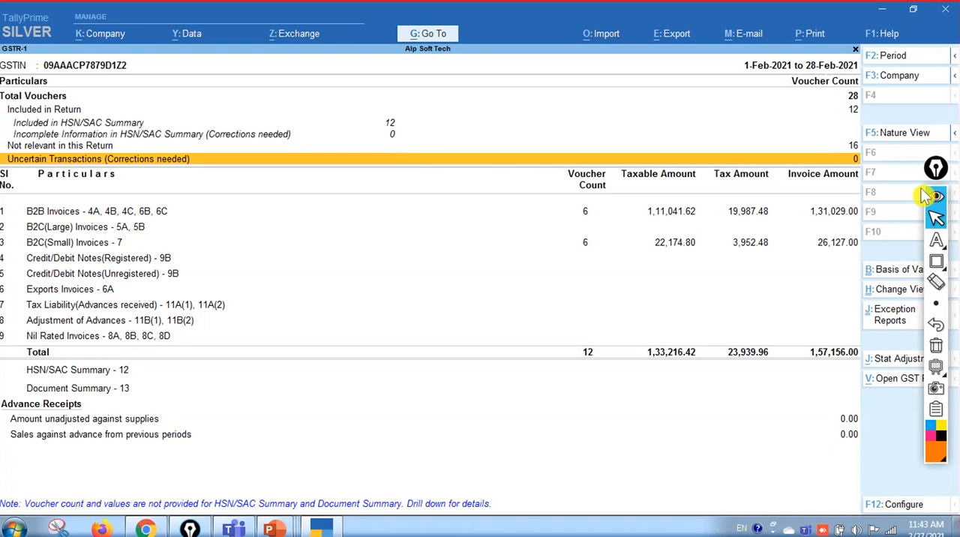
pyautogui.hotkey('ctrl', 'shift', '1')
pyautogui.moveTo(934, 174); pyautogui.dragTo(936, 157)
pyautogui.click(802, 139)
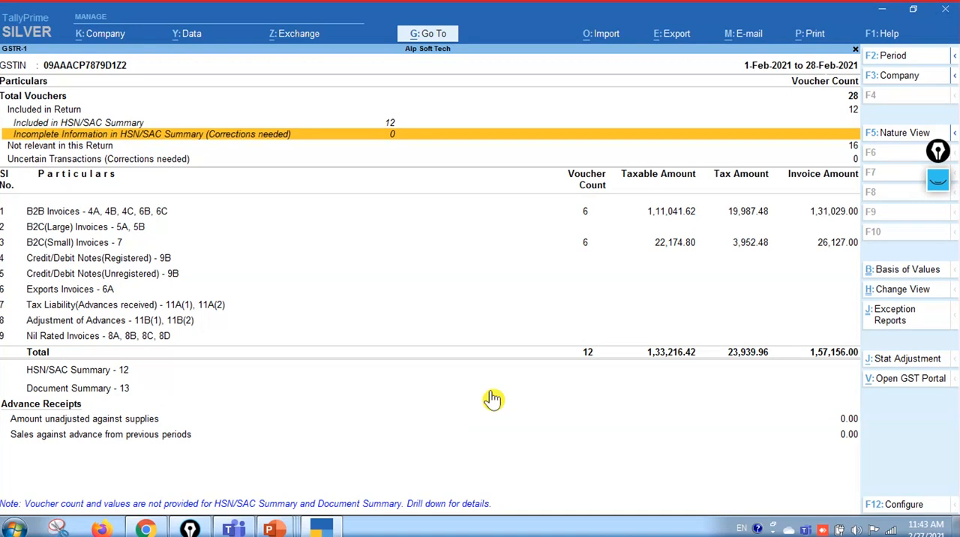
# Examine the February return's invoice categories, comparing the B2B, B2C(Large), B2C(Small) and registered credit/debit note rows
pyautogui.press('Down')
pyautogui.press('Down')
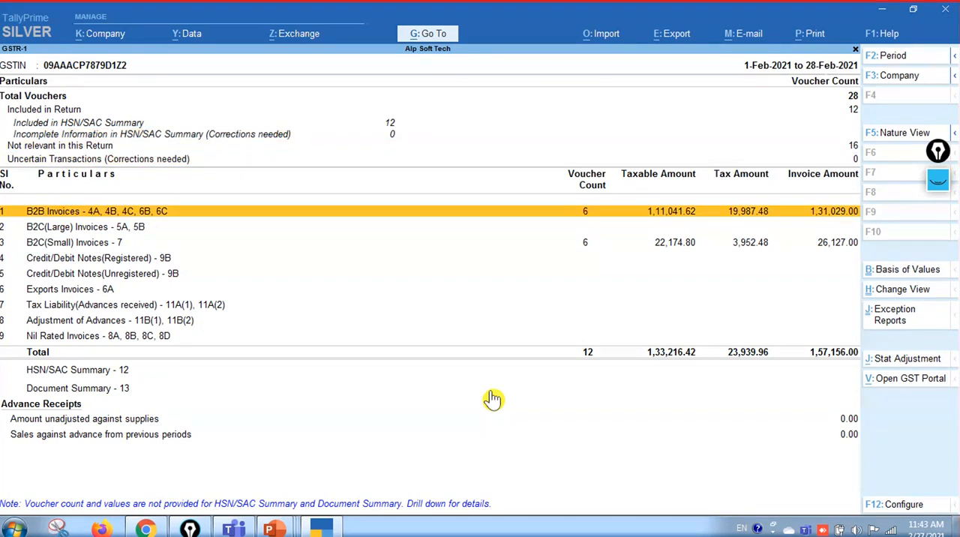
pyautogui.press('Down')
pyautogui.press('Down')
pyautogui.press('Down')
pyautogui.press('Up')
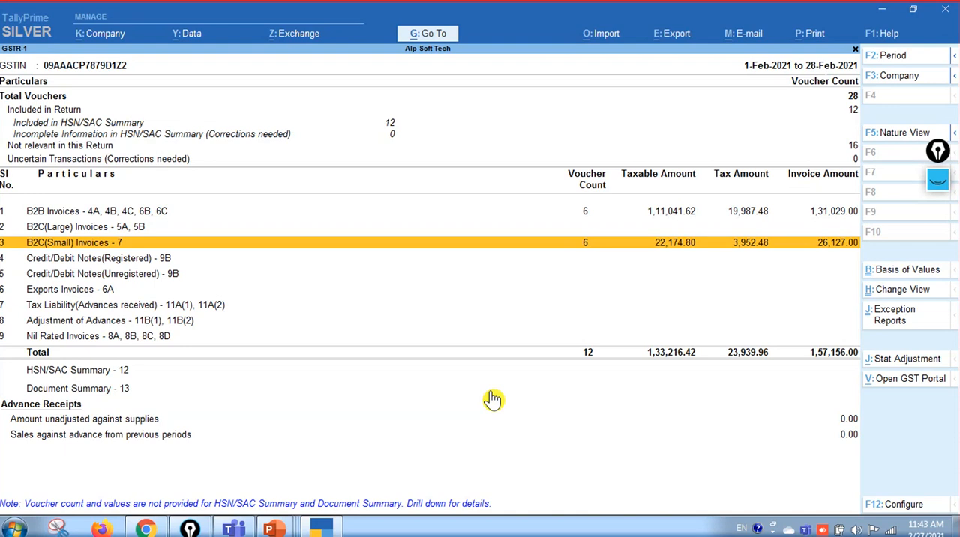
pyautogui.press('Down')
pyautogui.press('Up')
pyautogui.press('Up')
pyautogui.press('Up')
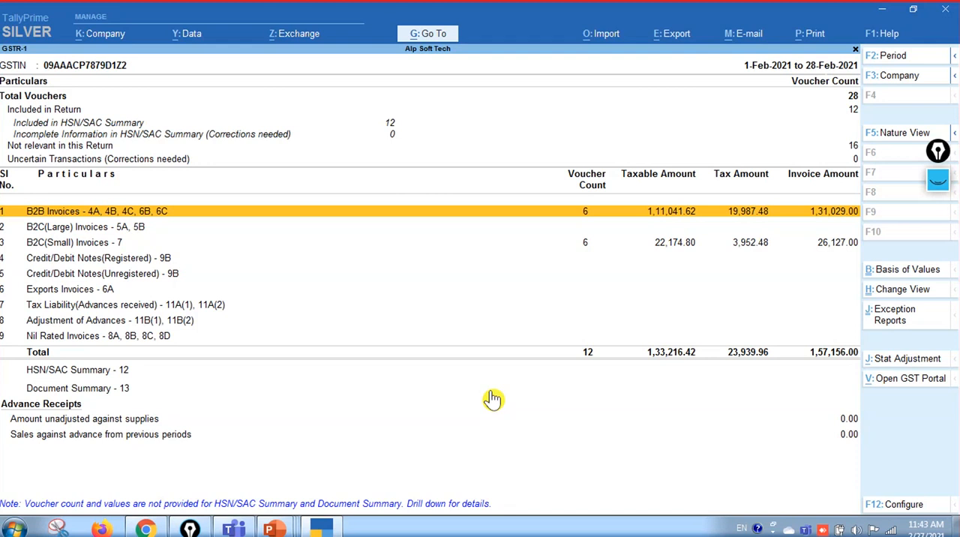
pyautogui.press('Down')
pyautogui.press('Down')
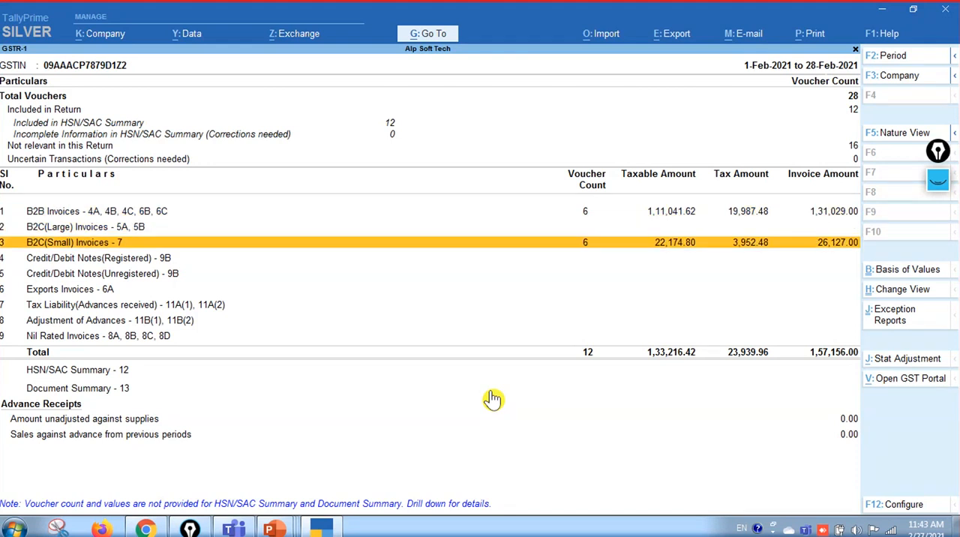
pyautogui.press('Down')
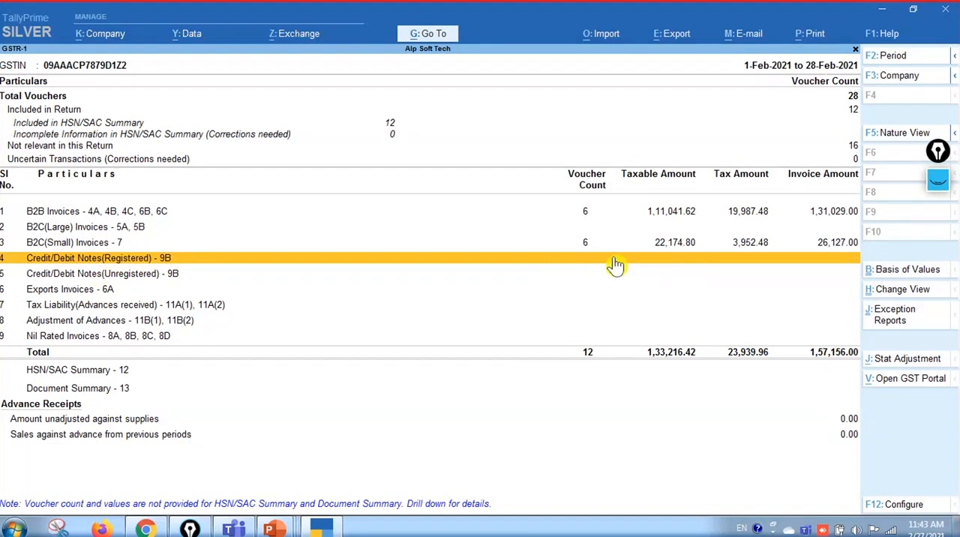
pyautogui.click(678, 37)
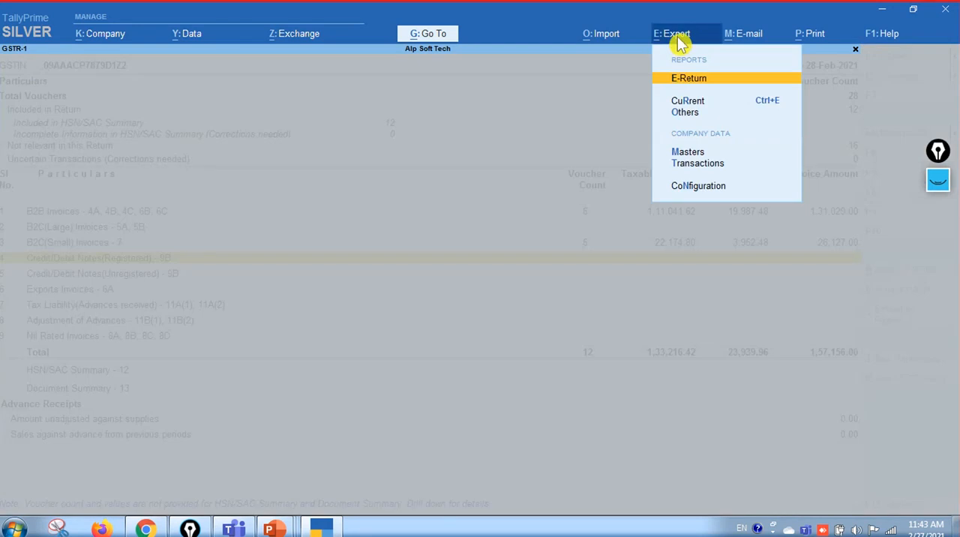
pyautogui.press('Return')
pyautogui.press('Down')
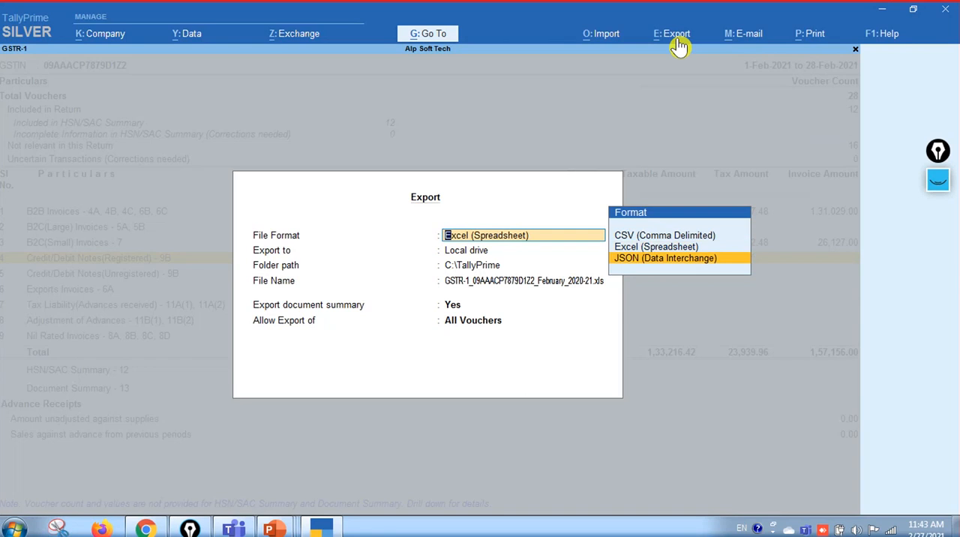
pyautogui.press('Return')
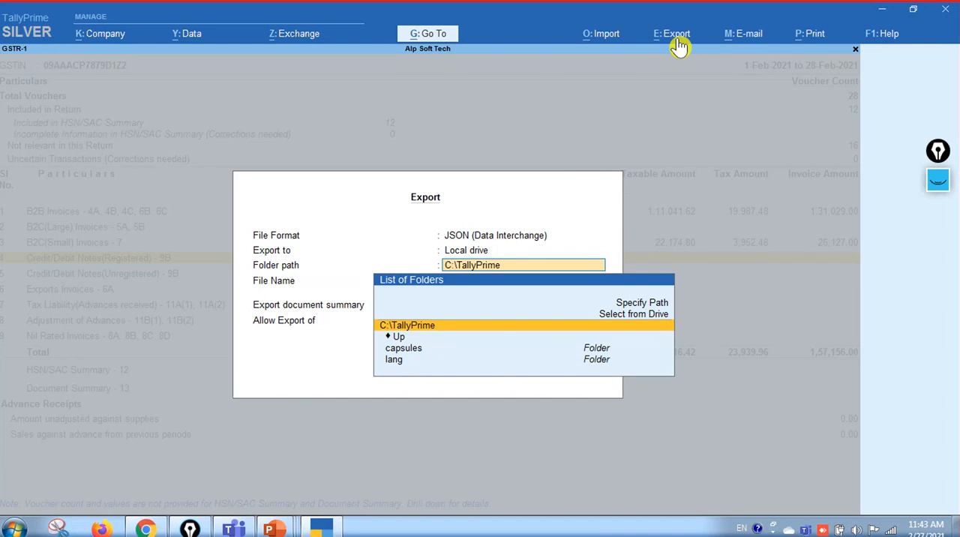
pyautogui.press('BackSpace')
pyautogui.press('Escape')
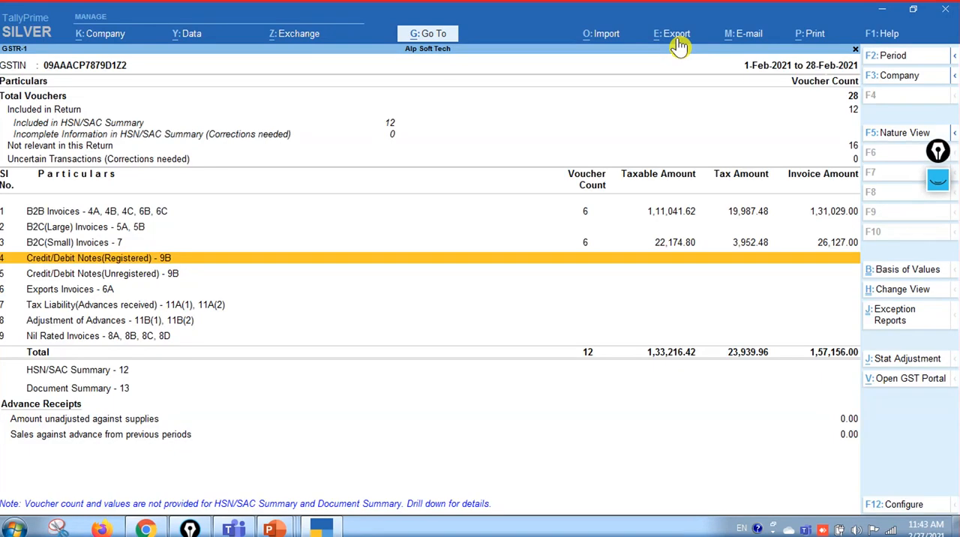
# Review the return again from the B2B invoices row up to the uncertain transactions and back to B2C(Large) invoices
pyautogui.press('Up')
pyautogui.press('Up')
pyautogui.press('Up')
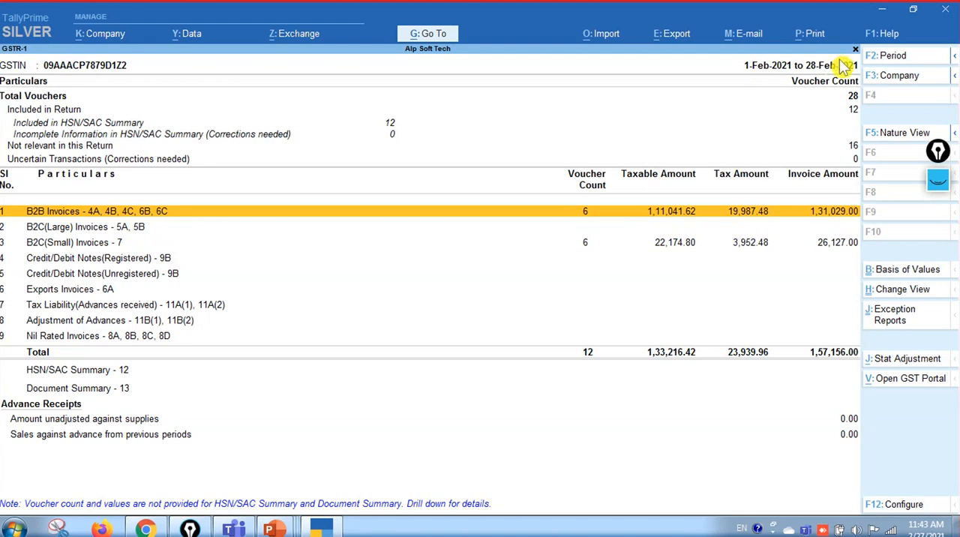
pyautogui.press('Up')
pyautogui.press('Up')
pyautogui.press('Up')
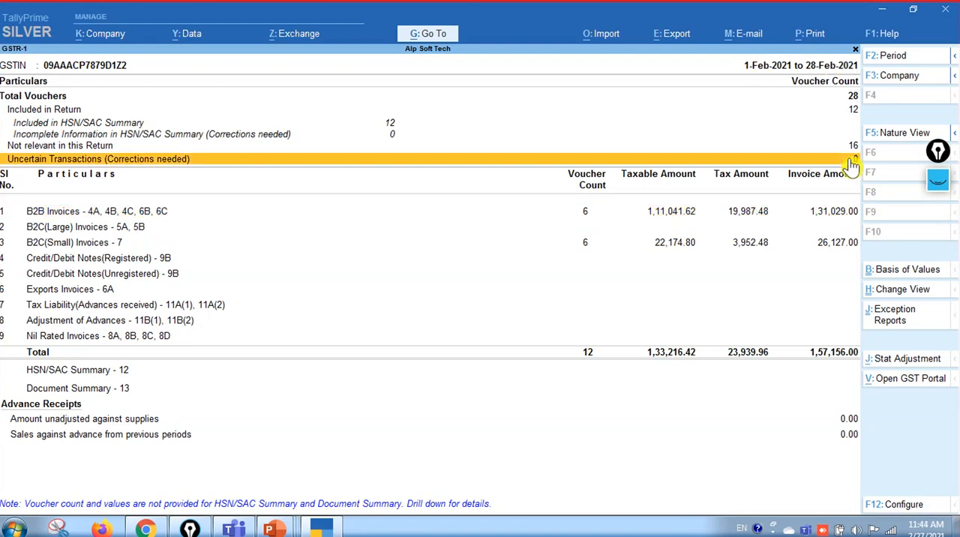
pyautogui.press('Down')
pyautogui.press('Down')
pyautogui.press('Down')
pyautogui.press('Down')
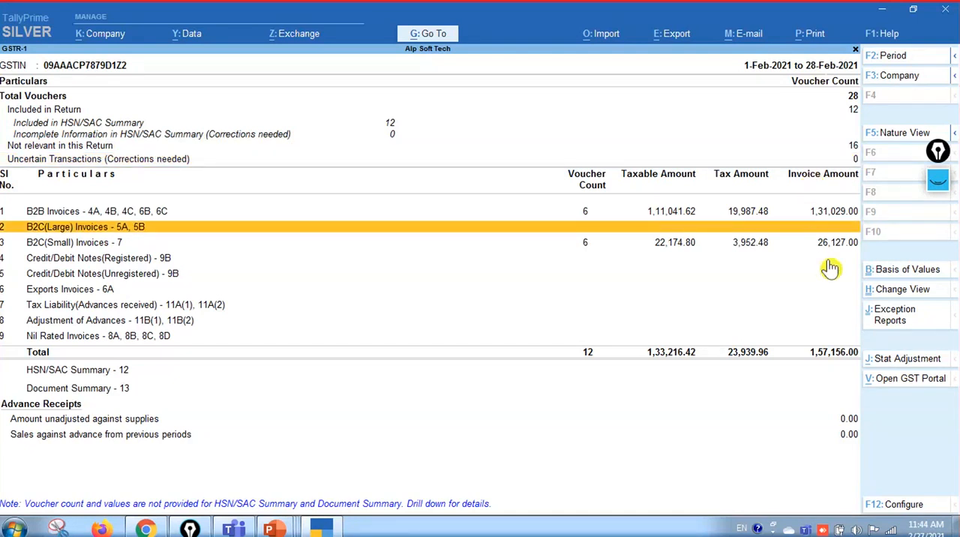
# Change the GSTR-1 view to Status Reconciliation and open the voucher register of its B2B invoices
pyautogui.click(927, 295)
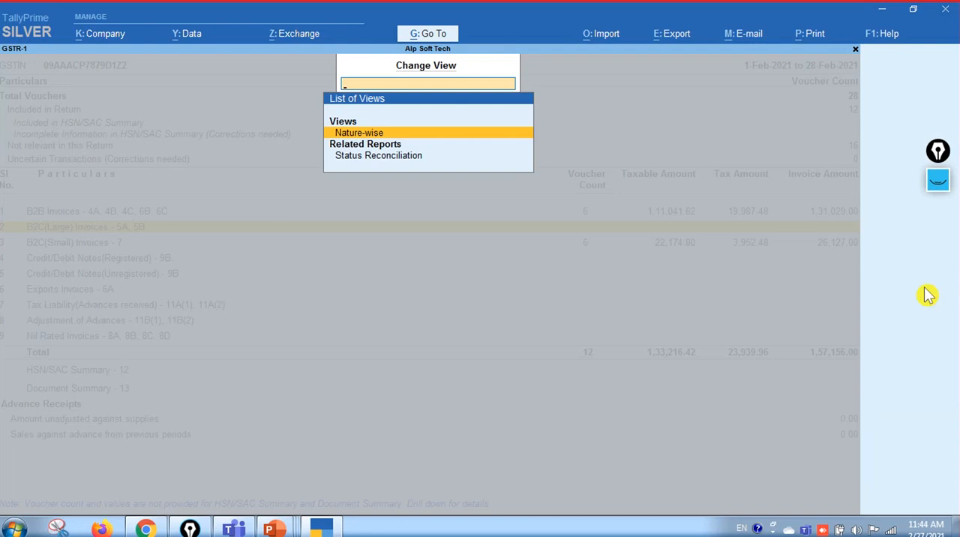
pyautogui.press('Down')
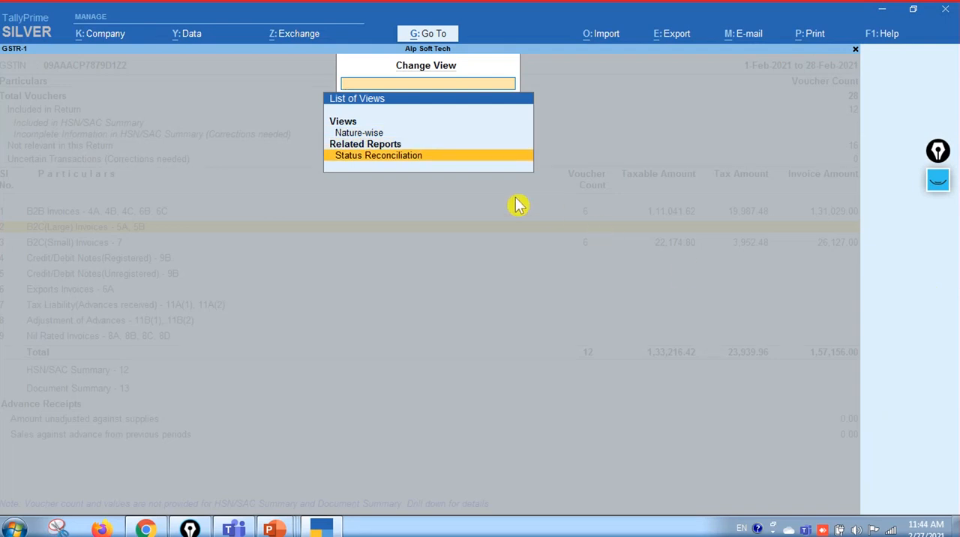
pyautogui.press('Return')
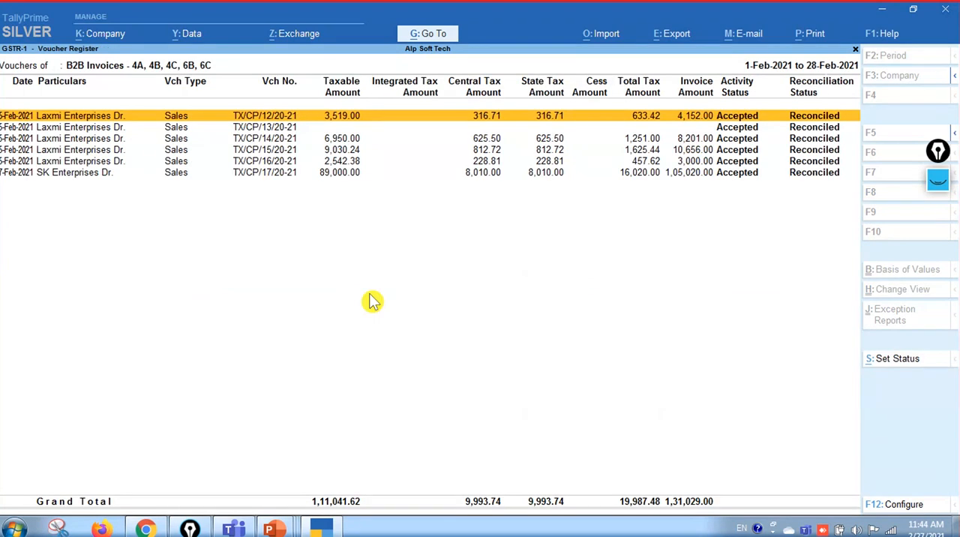
# Set the activity status of all B2B invoice vouchers to To be uploaded, keep them Reconciled, and return to the Status Reconciliation
pyautogui.press('ctrl')
pyautogui.hotkey('ctrl', 'a')
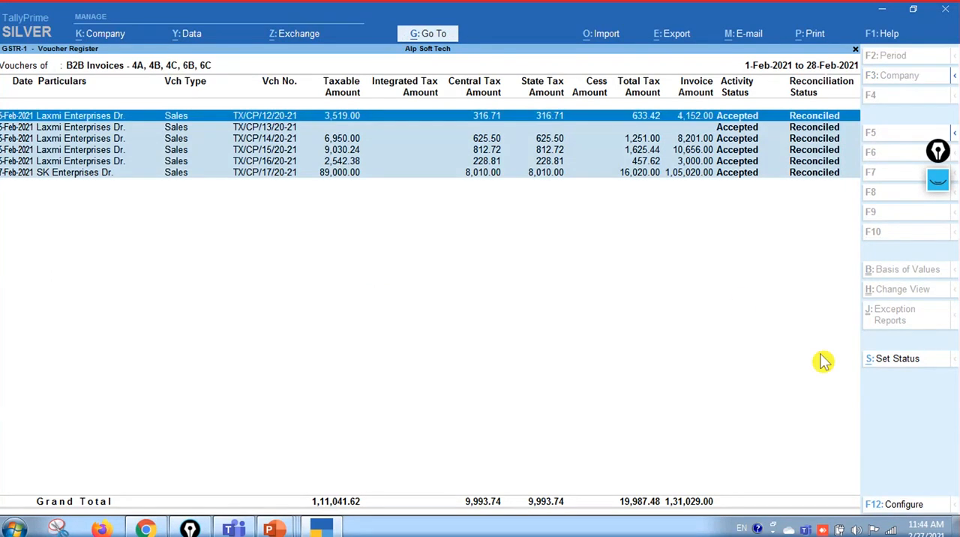
pyautogui.click(896, 360)
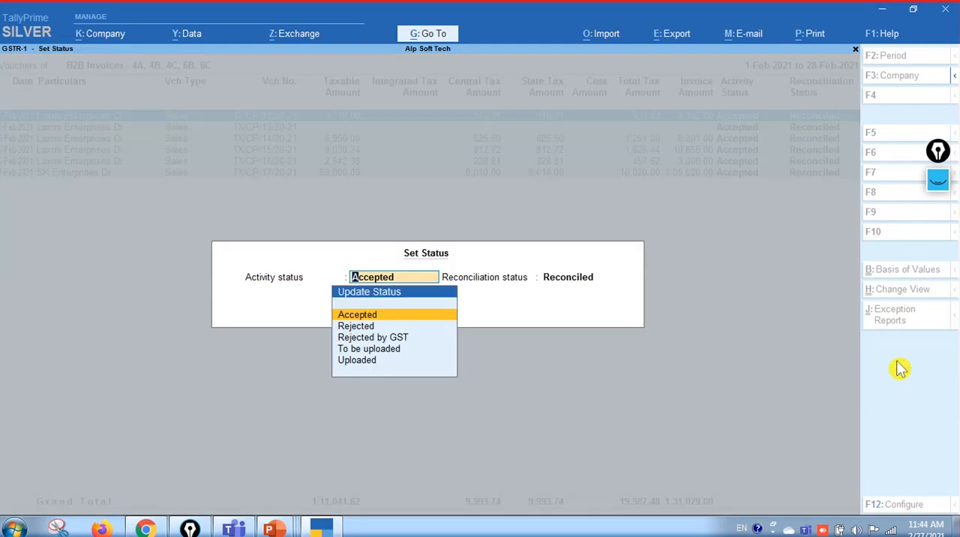
pyautogui.press('Down')
pyautogui.press('Down')
pyautogui.press('Down')
pyautogui.press('Down')
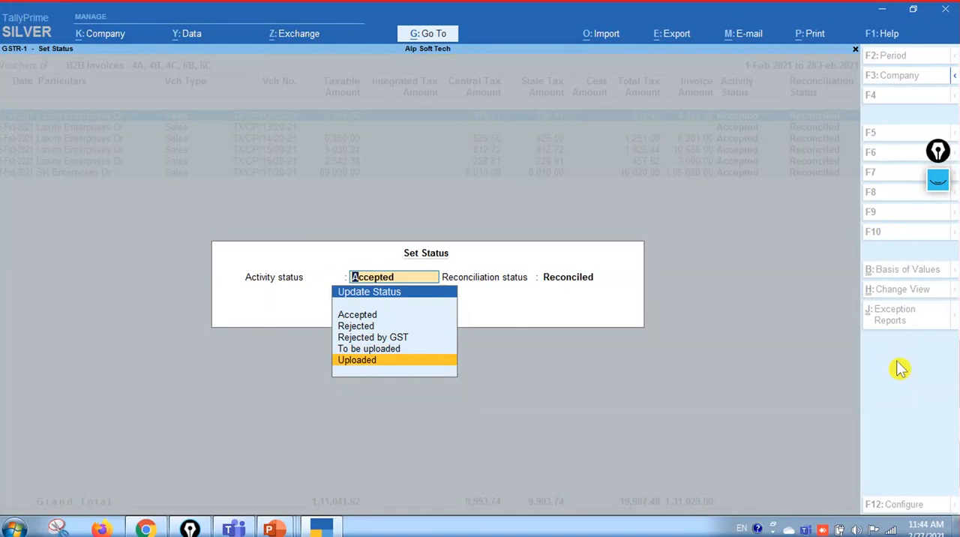
pyautogui.press('Up')
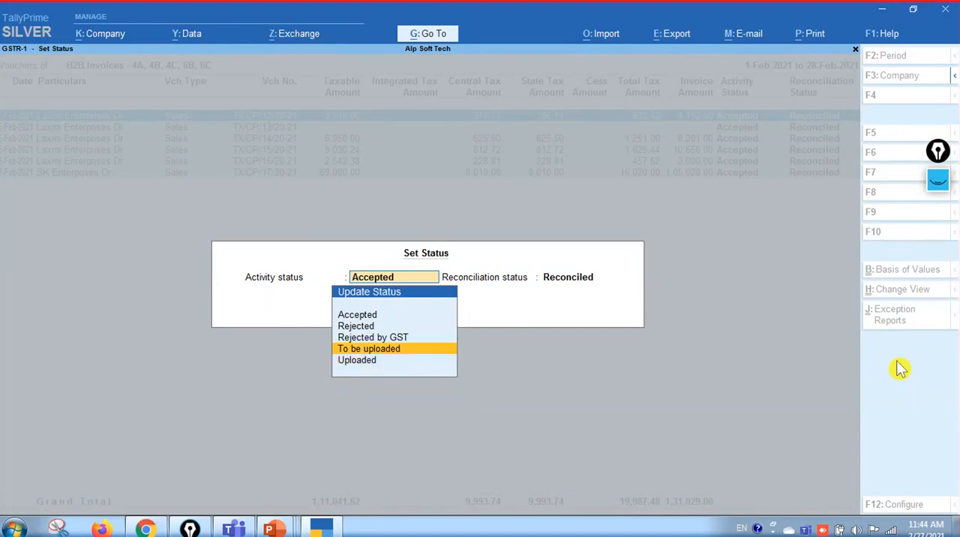
pyautogui.press('Up')
pyautogui.press('Up')
pyautogui.press('Up')
pyautogui.press('Down')
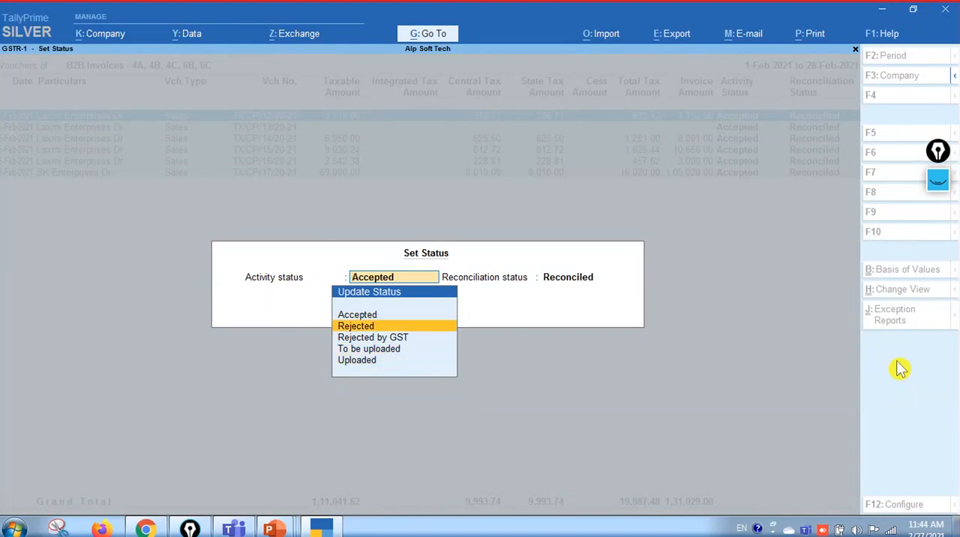
pyautogui.press('Down')
pyautogui.press('Down')
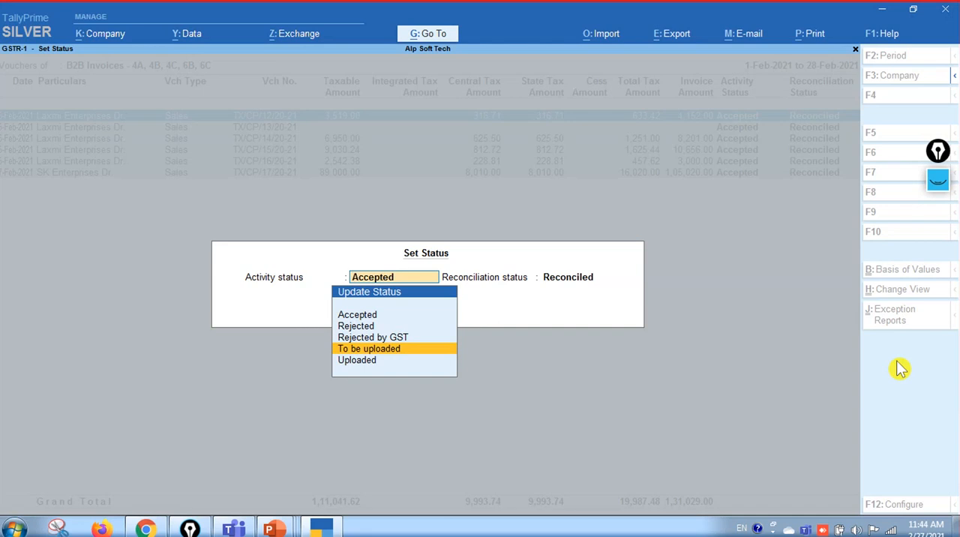
pyautogui.press('Return')
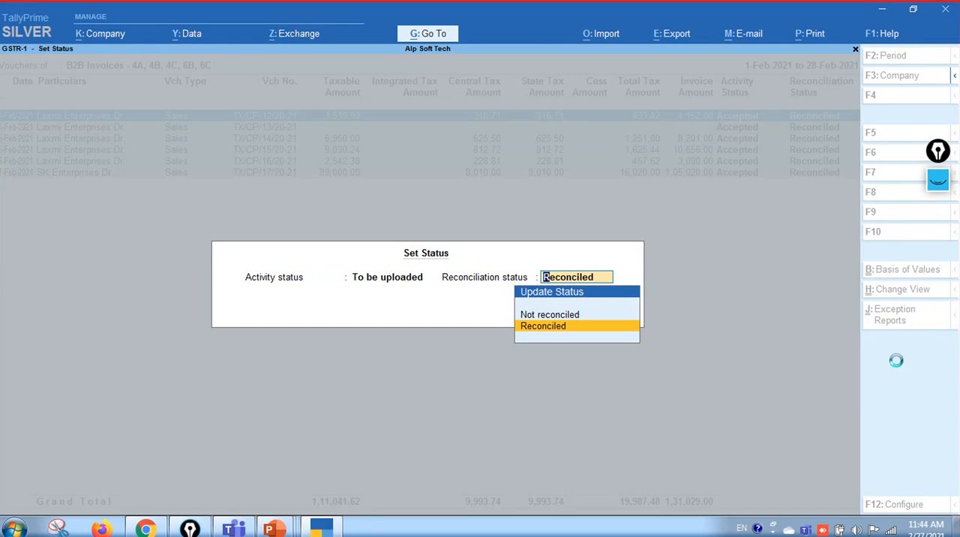
pyautogui.press('Return')
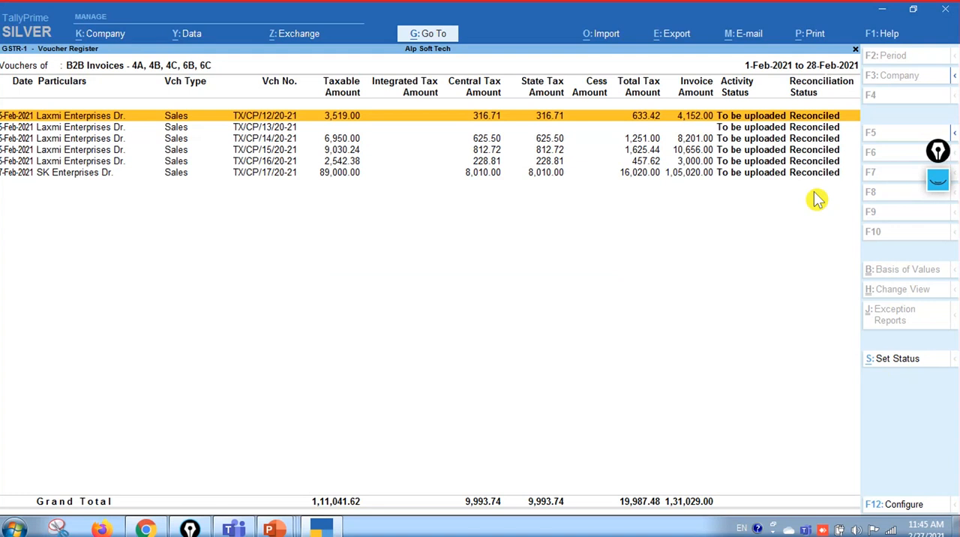
pyautogui.press('Escape')
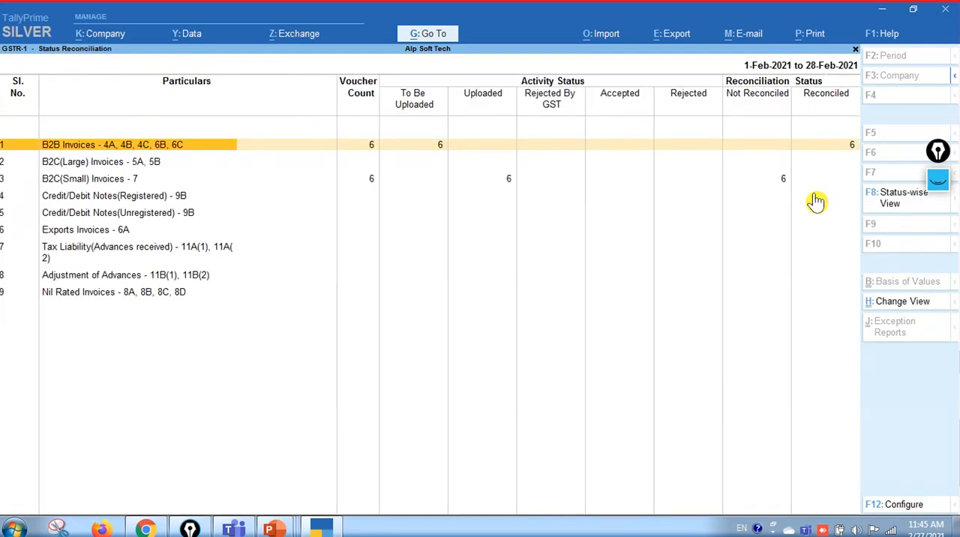
# Open the voucher register of the B2C(Small) invoices from the Status Reconciliation
pyautogui.press('Down')
pyautogui.press('Right')
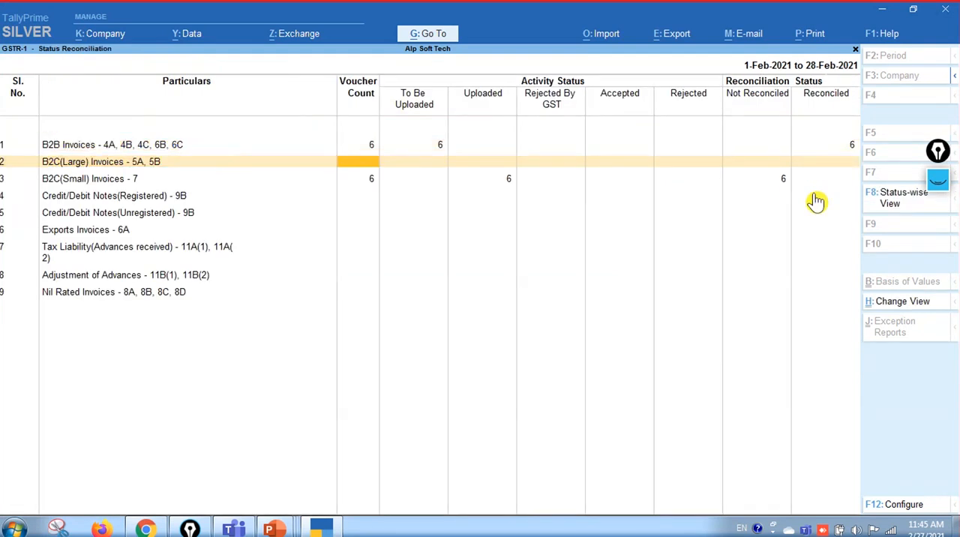
pyautogui.press('Left')
pyautogui.press('Down')
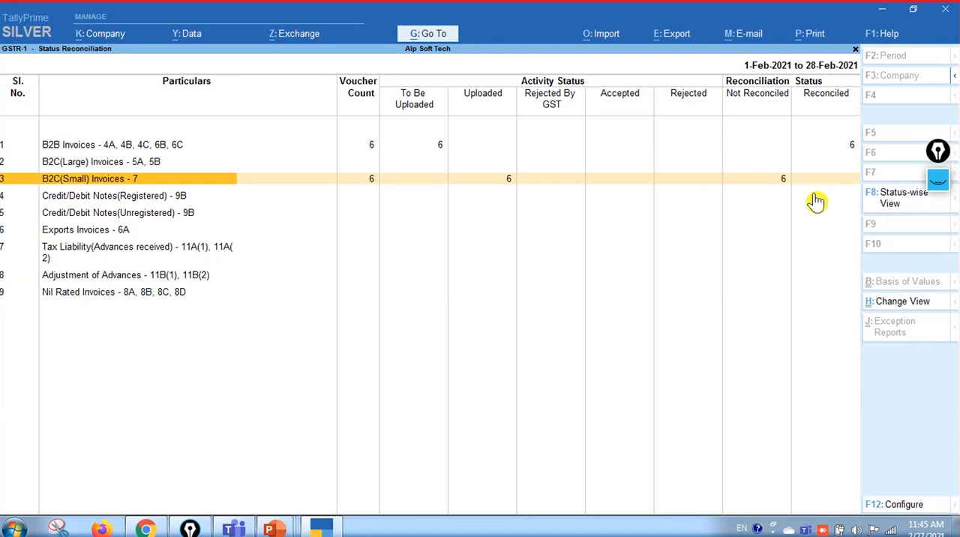
pyautogui.press('Right')
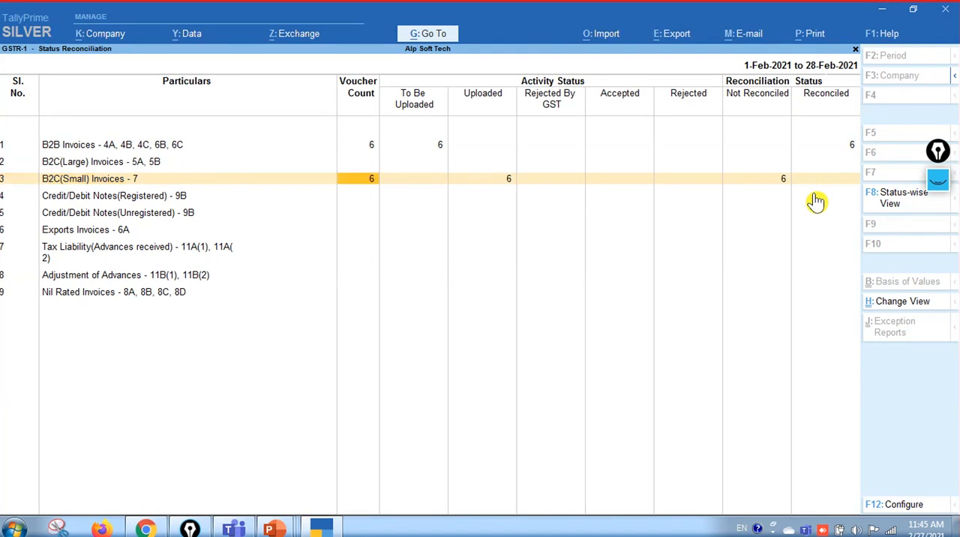
pyautogui.press('Left')
pyautogui.press('Right')
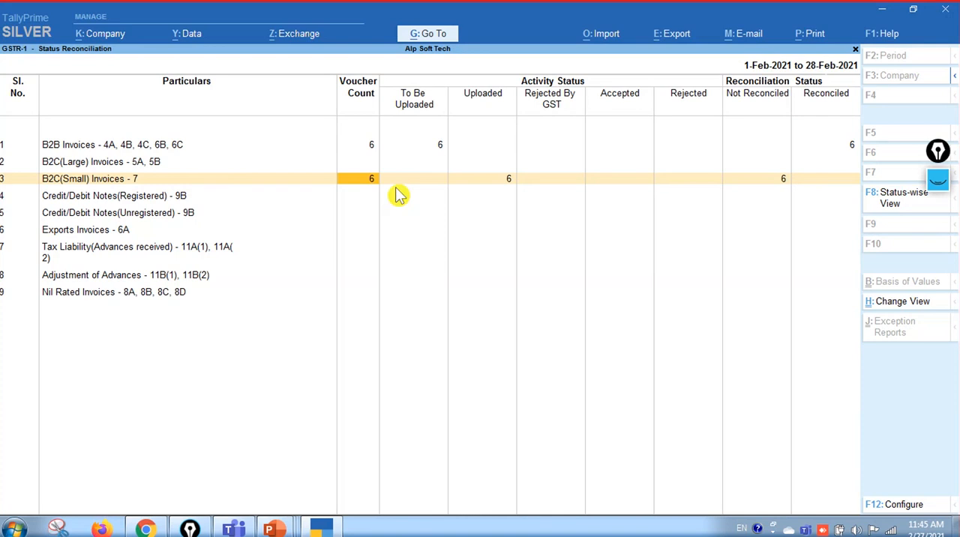
pyautogui.press('Return')
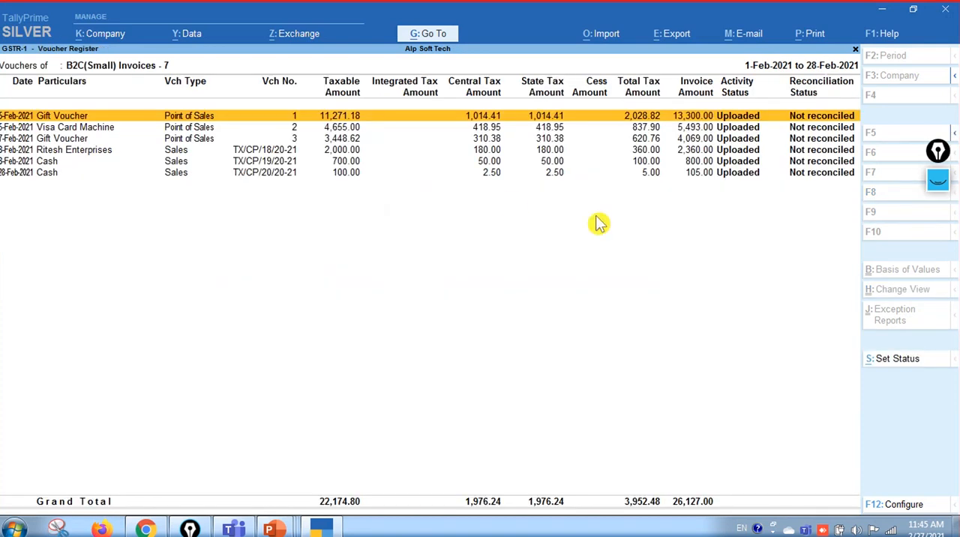
# Set all B2C(Small) vouchers to To be uploaded, keep them Not reconciled, and leave the register
pyautogui.press('ctrl')
pyautogui.hotkey('ctrl', 'a')
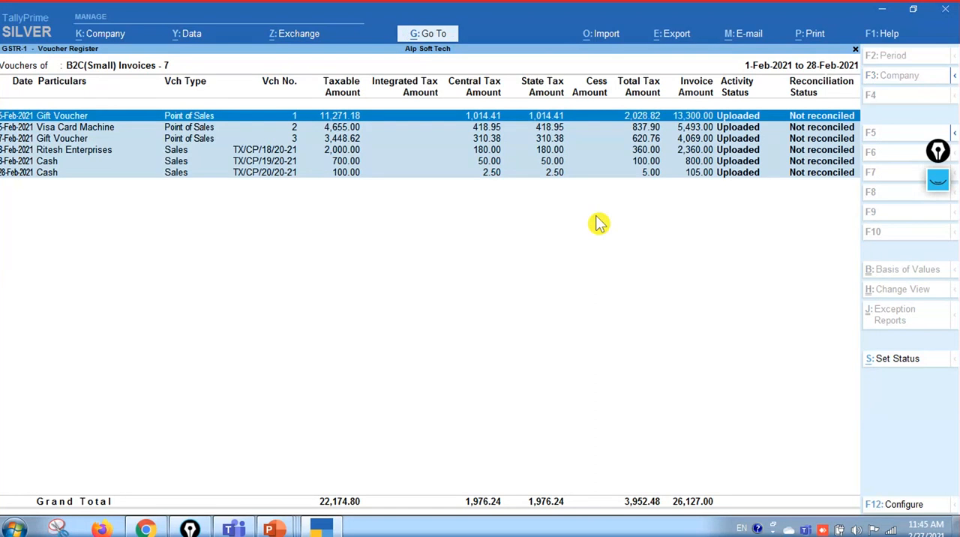
pyautogui.click(892, 366)
pyautogui.press('Up')
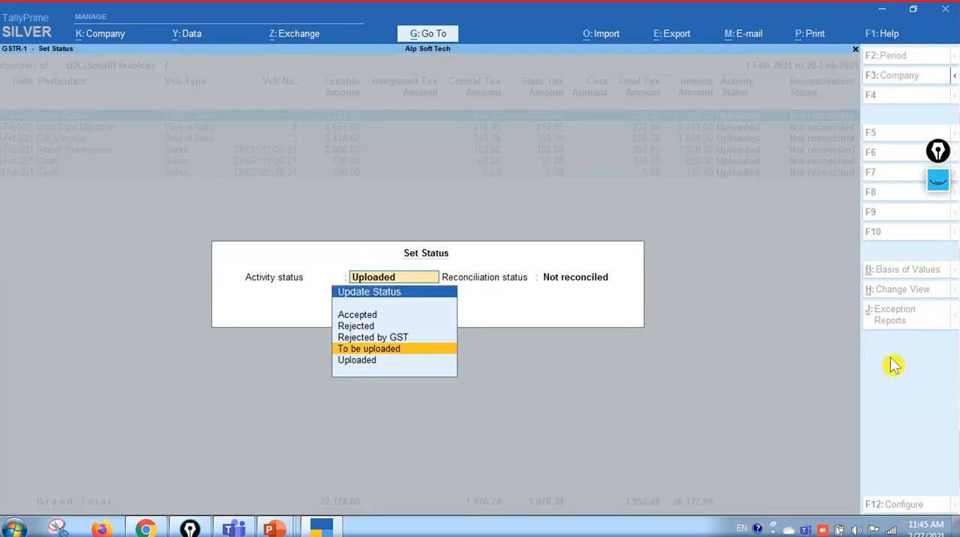
pyautogui.press('Return')
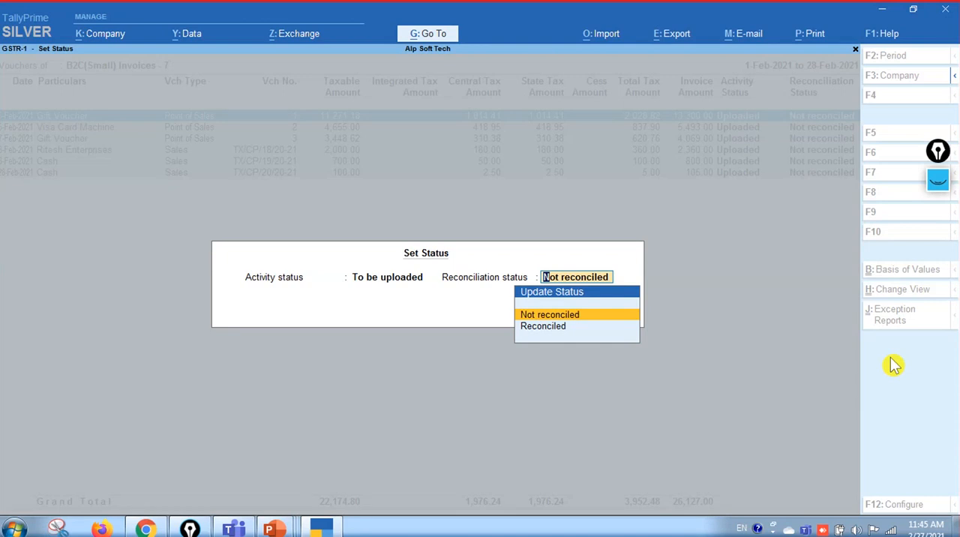
pyautogui.press('Return')
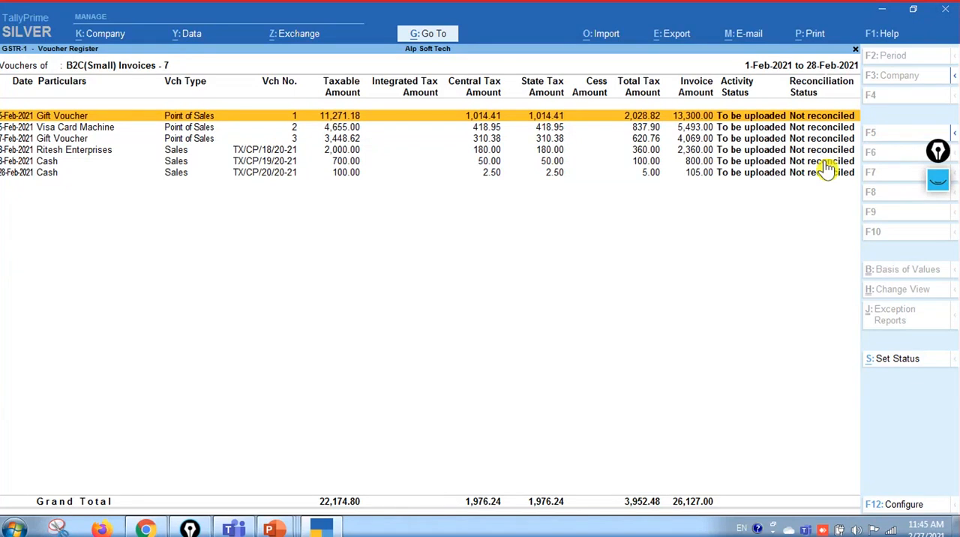
pyautogui.press('Escape')
# Examine the Status Reconciliation categories from B2C(Small) invoices down to nil rated invoices, and go back to the GSTR-1 report
pyautogui.press('Down')
pyautogui.press('Down')
pyautogui.press('Down')
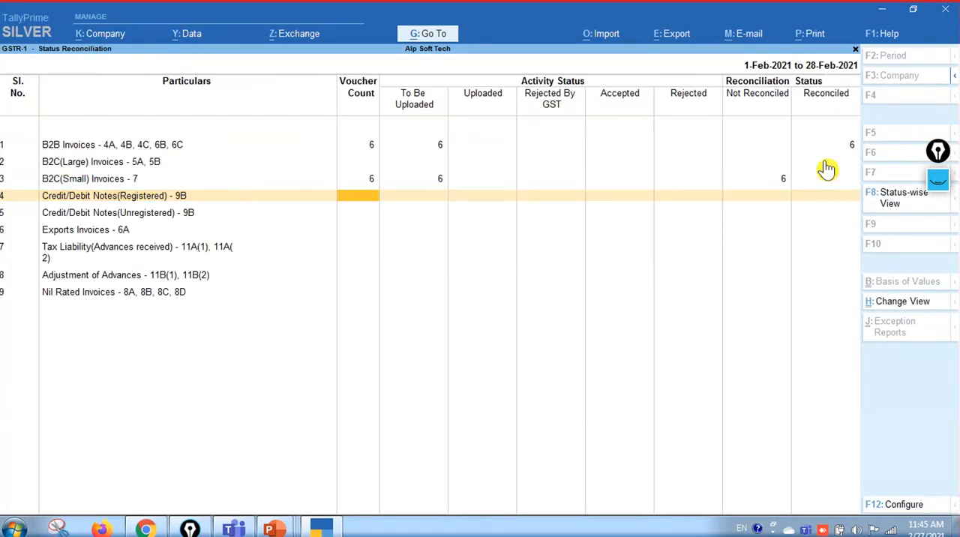
pyautogui.press('Down')
pyautogui.press('Down')
pyautogui.press('Down')
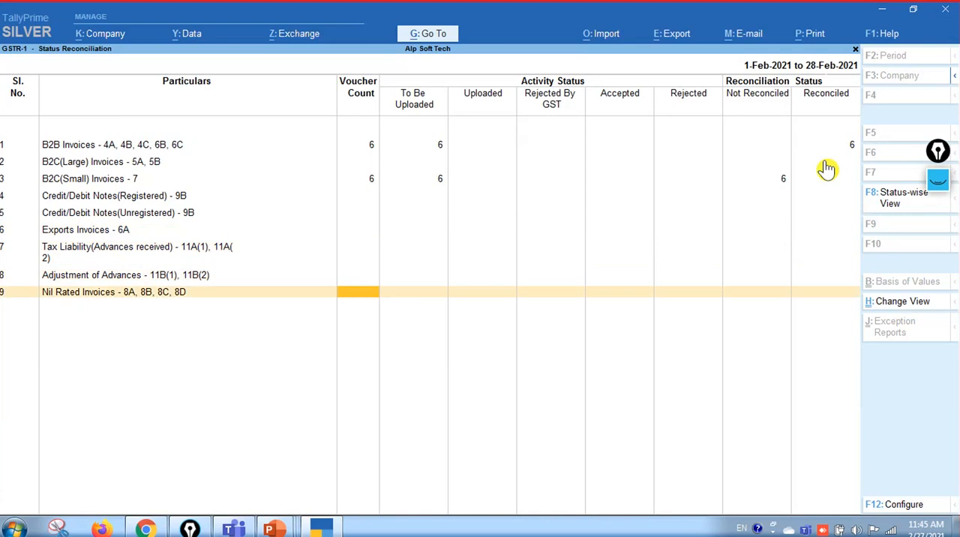
pyautogui.press('Up')
pyautogui.press('Up')
pyautogui.press('Up')
pyautogui.press('Up')
pyautogui.press('Up')
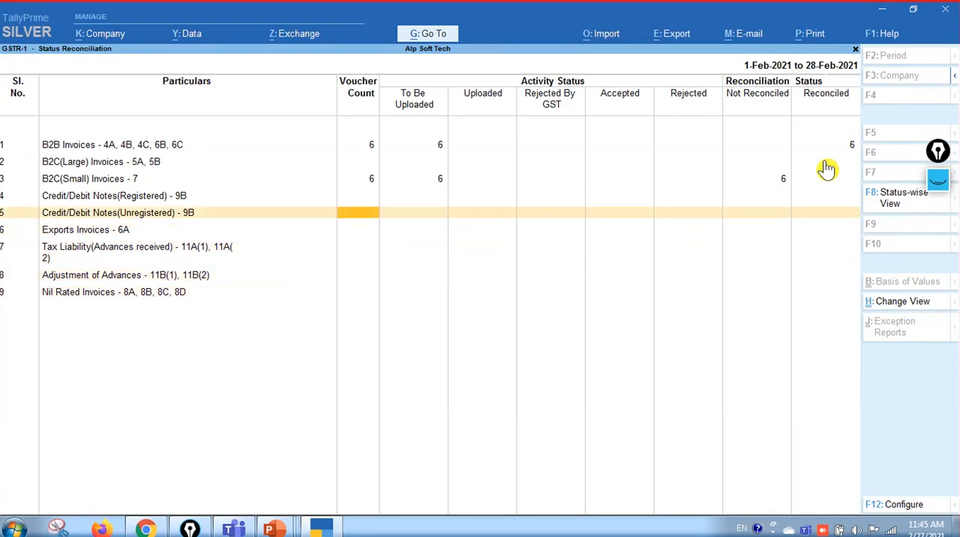
pyautogui.press('Up')
pyautogui.press('Up')
pyautogui.press('Down')
pyautogui.press('Down')
pyautogui.press('Down')
pyautogui.press('Down')
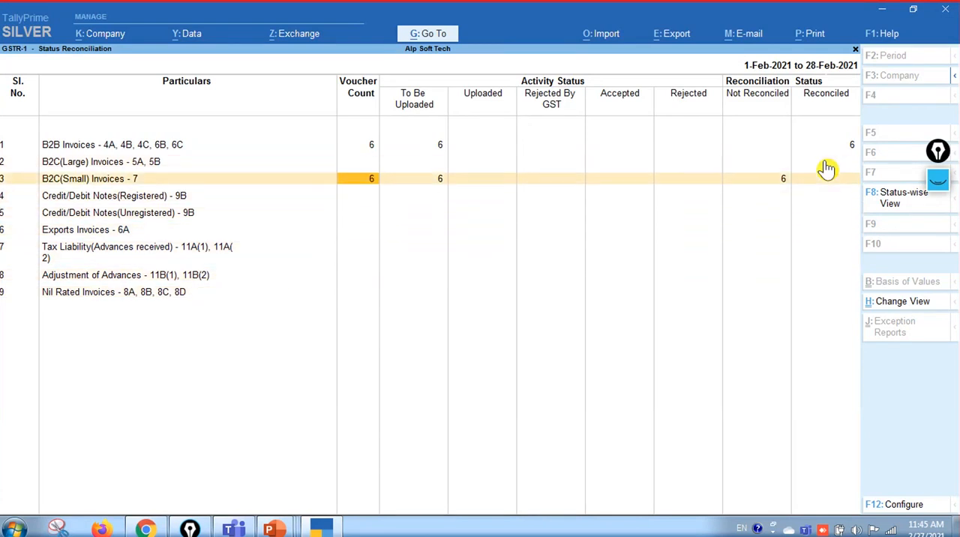
pyautogui.press('Down')
pyautogui.press('Down')
pyautogui.press('Down')
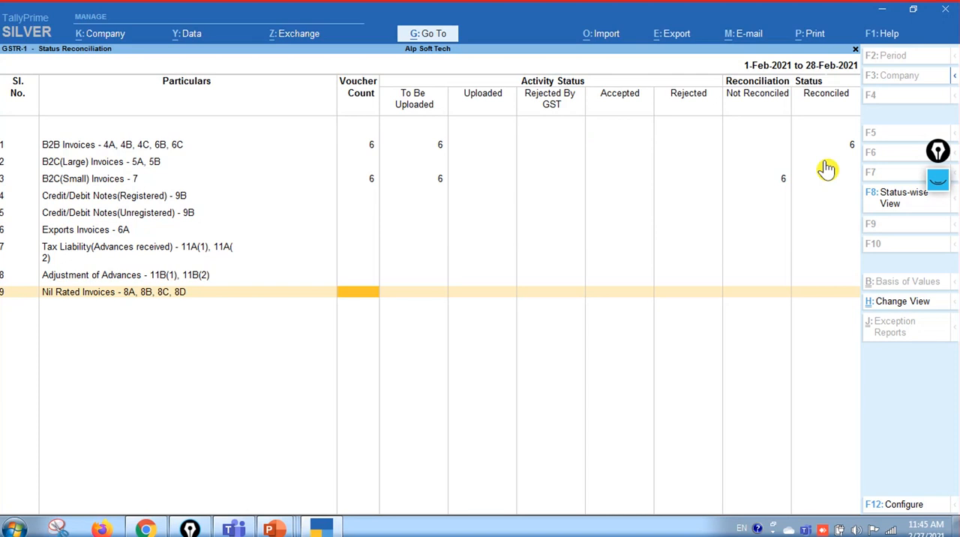
pyautogui.press('Escape')
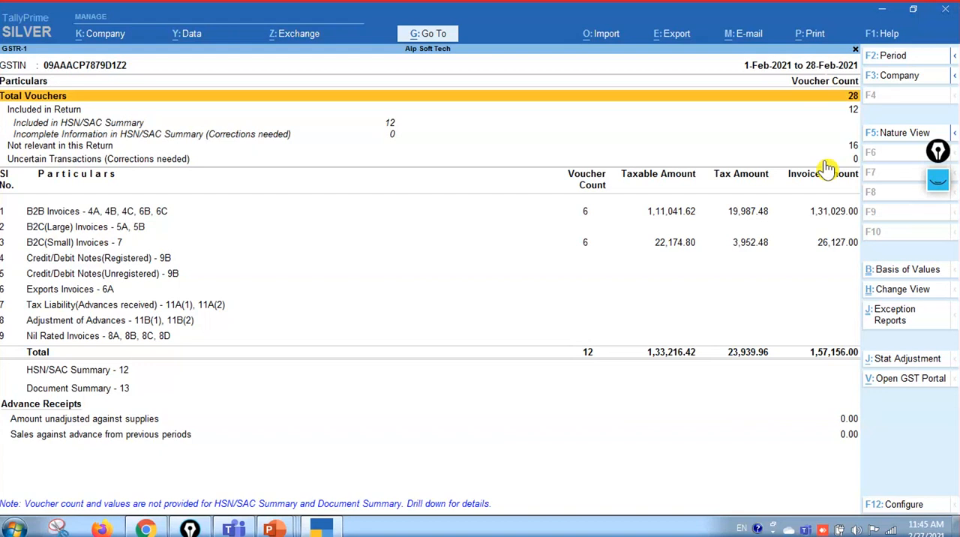
# Configure the GSTR-1 report to hide the HSN/SAC summary, keeping tax types in one column and the Condensed format
pyautogui.click(903, 507)
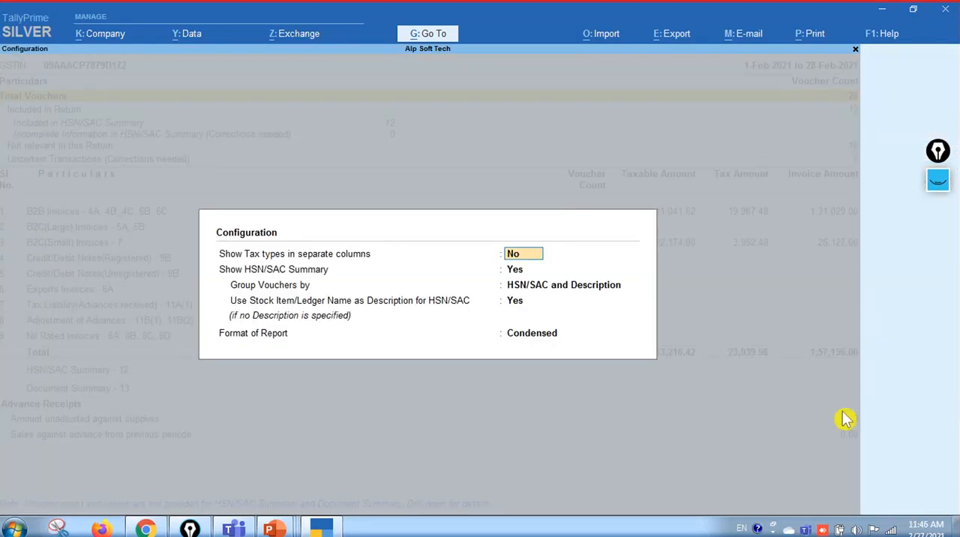
pyautogui.press('Return')
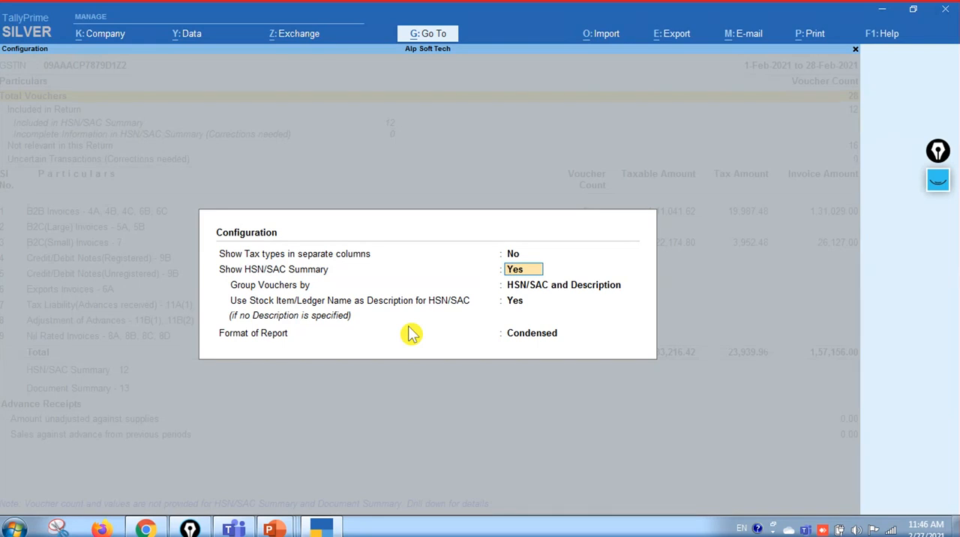
pyautogui.write('n')
pyautogui.press('Return')
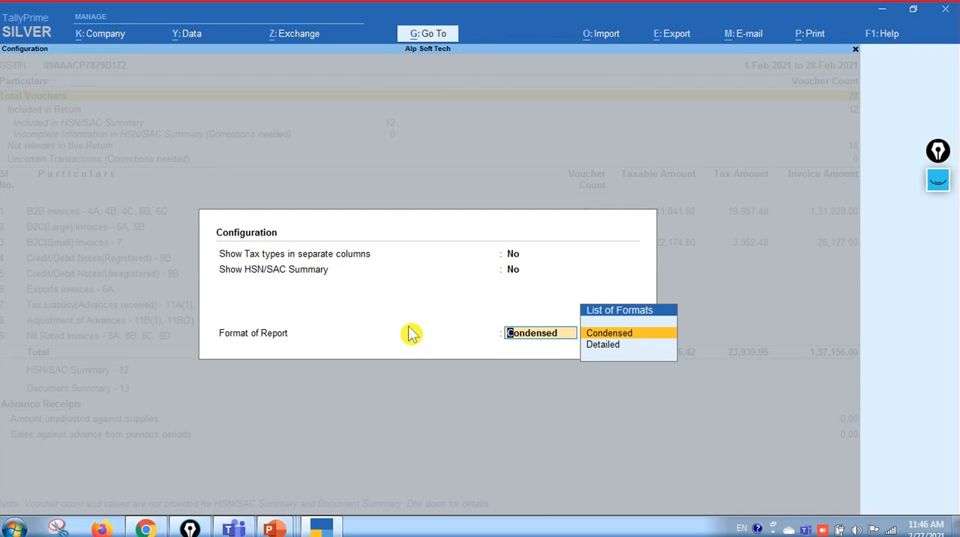
pyautogui.press('Return')
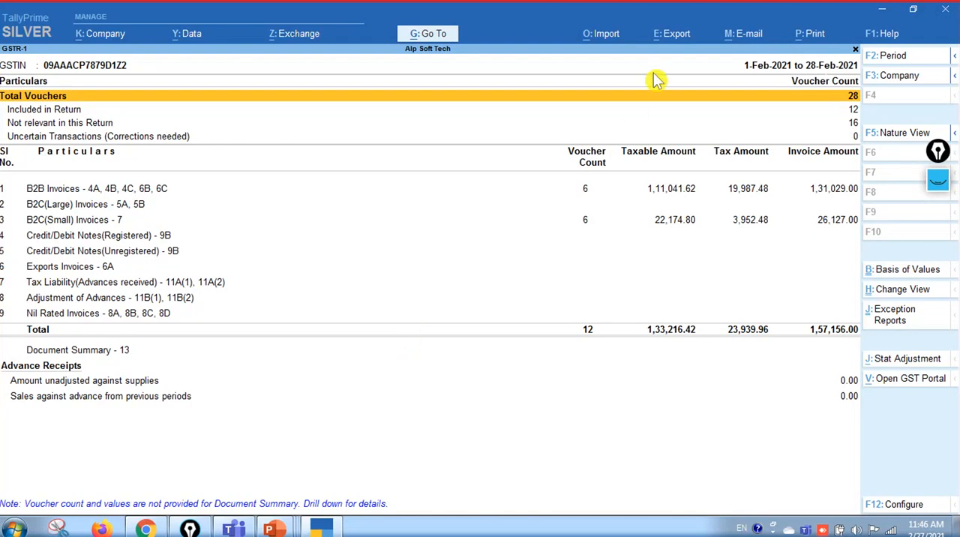
# Set up an export of the GSTR-1 return in JSON (Data Interchange) format to C:\TallyPrime with the proposed file name
pyautogui.hotkey('alt', 'e')
pyautogui.click(723, 84)
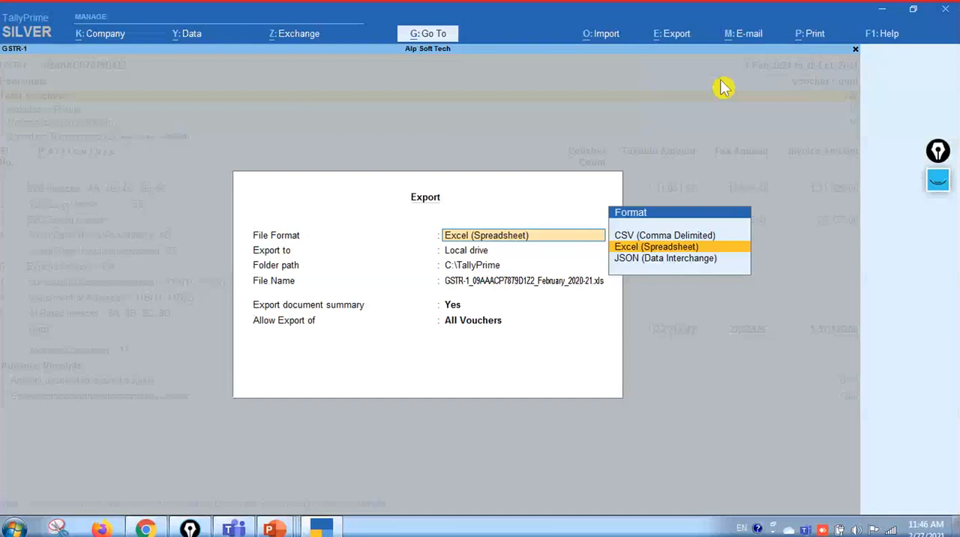
pyautogui.press('Down')
pyautogui.press('Return')
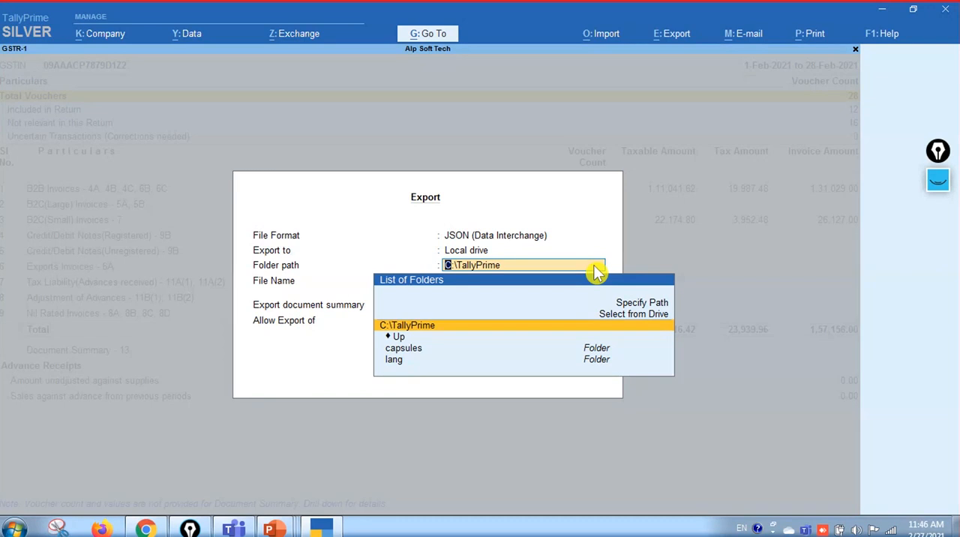
pyautogui.press('Return')
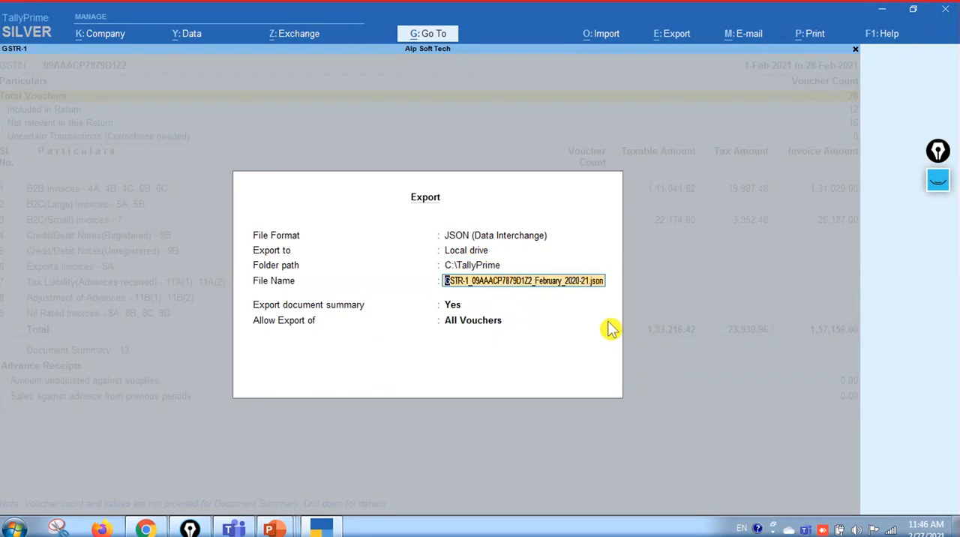
pyautogui.press('Return')
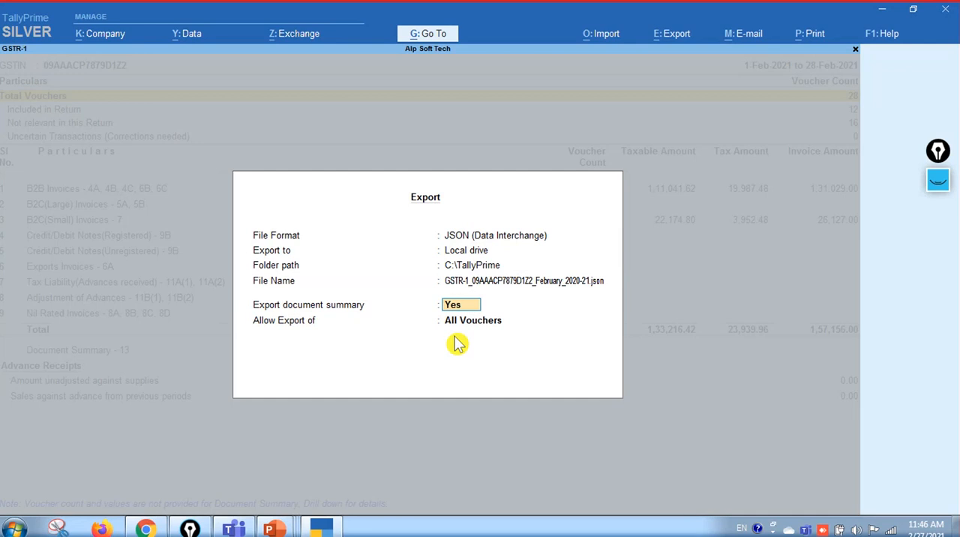
# Exclude the document summary, allow export of Only New Vouchers, and export the JSON file
pyautogui.write('n')
pyautogui.press('Return')
pyautogui.press('Down')
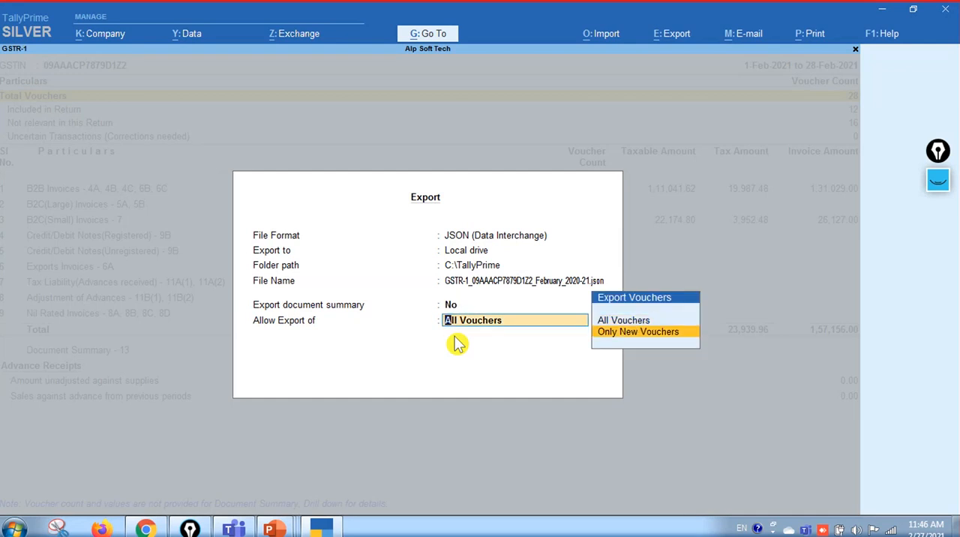
pyautogui.press('Up')
pyautogui.press('Down')
pyautogui.press('Return')
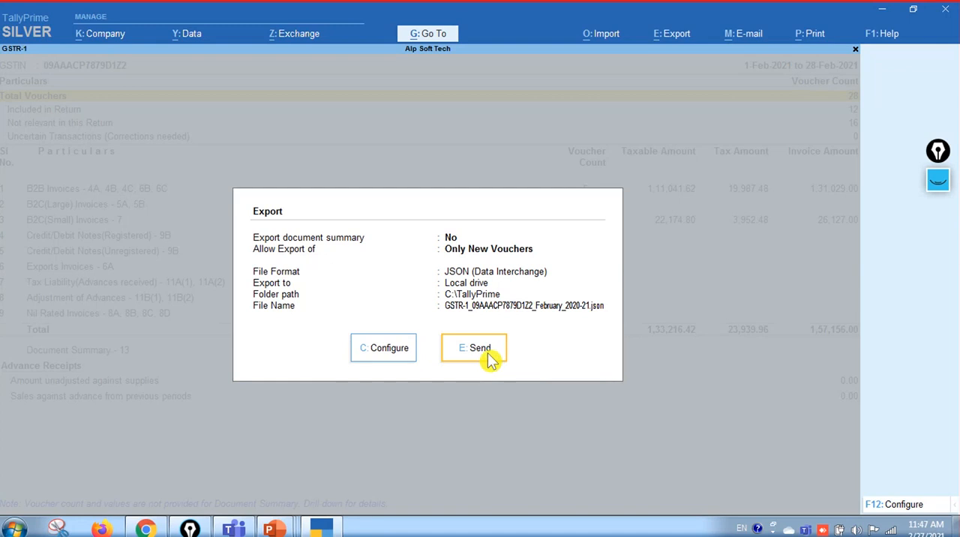
pyautogui.click(489, 360)
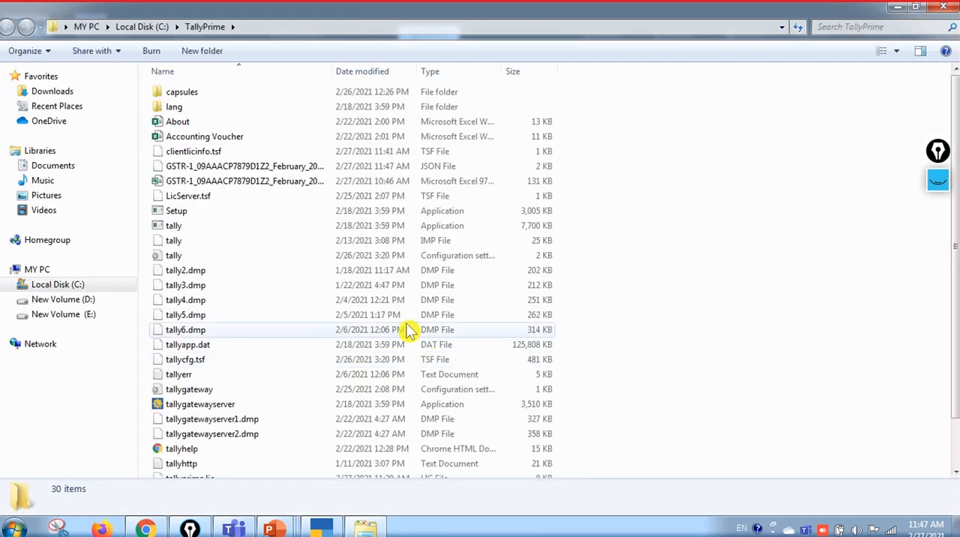
# Delete the exported GSTR-1 JSON and Excel files for February from the C:\TallyPrime folder, and close the folder
pyautogui.click(331, 171)
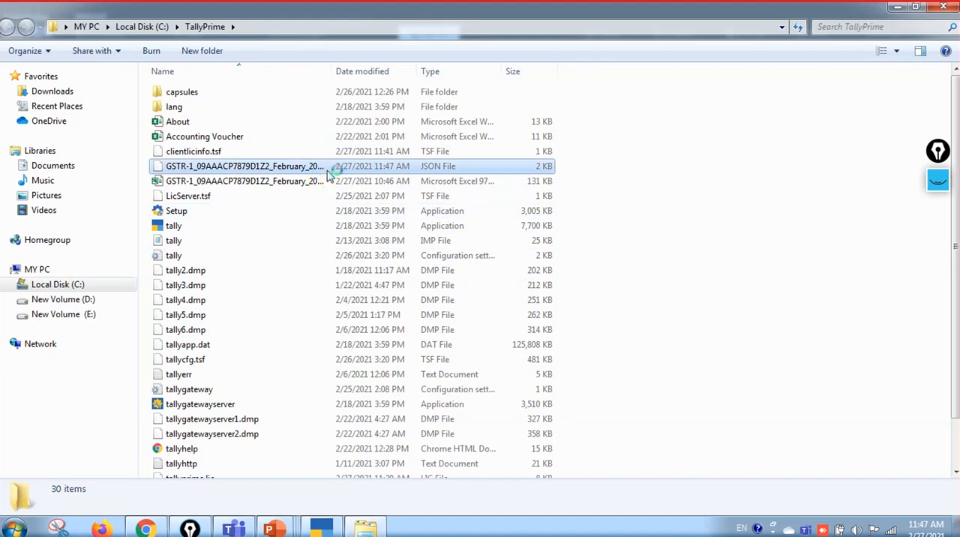
pyautogui.click(339, 171)
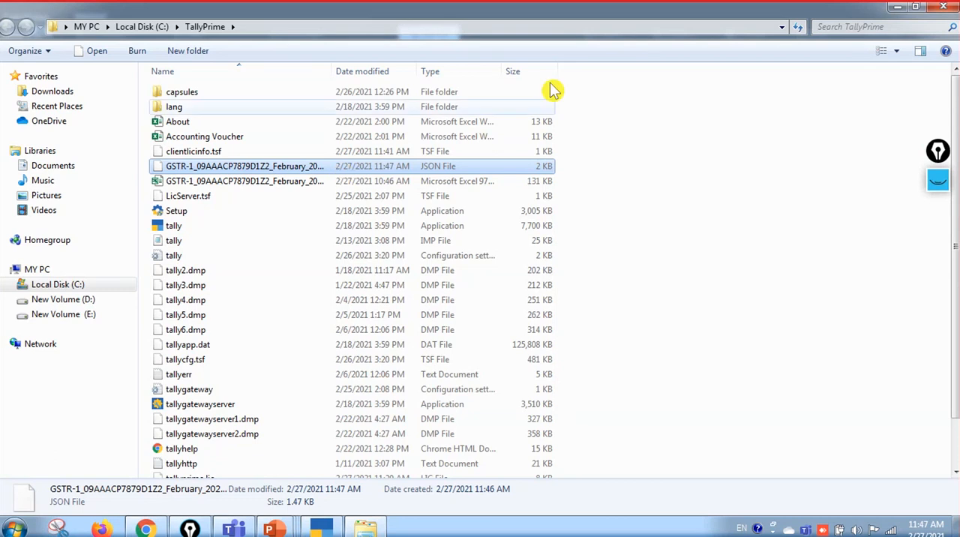
pyautogui.hotkey('shift', 'Down')
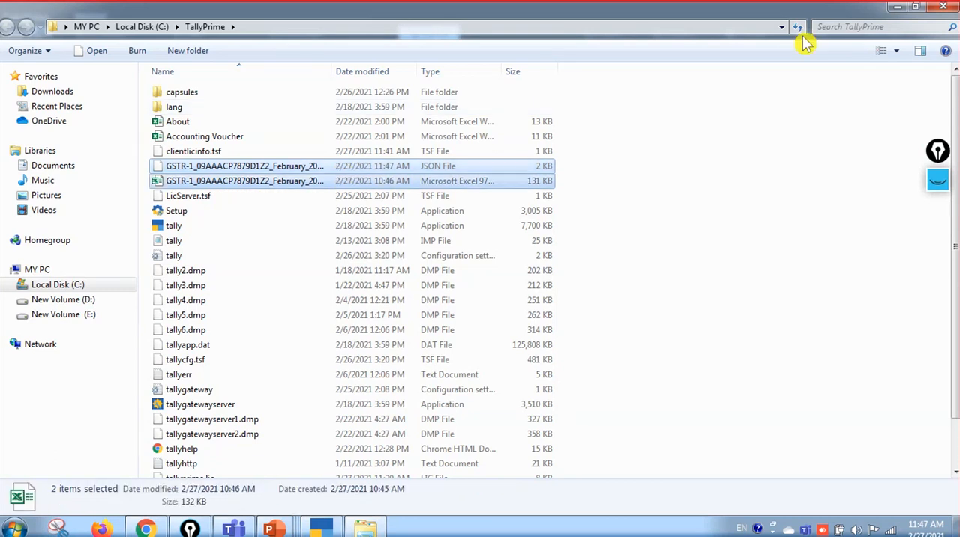
pyautogui.press('Delete')
pyautogui.press('Escape')
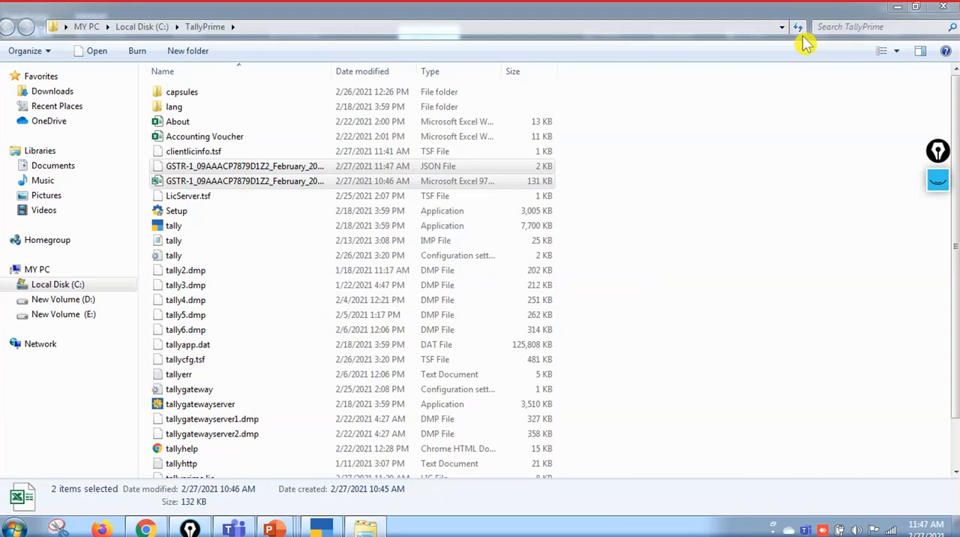
pyautogui.press('Up')
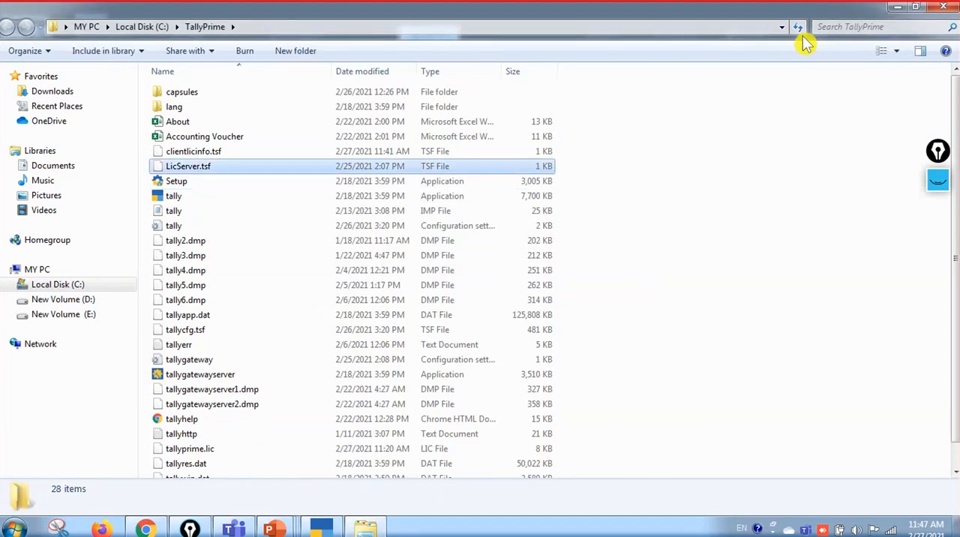
pyautogui.click(950, 6)
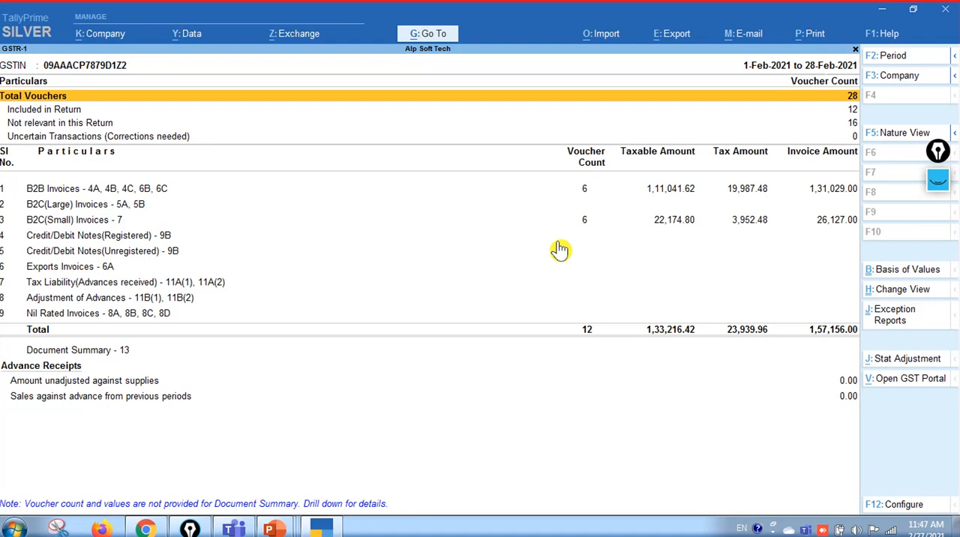
# Show the desktop and move its first shortcut to the open area beside the wallpaper's monitor picture
pyautogui.hotkey('alt', 'Tab')
pyautogui.press('super+d')
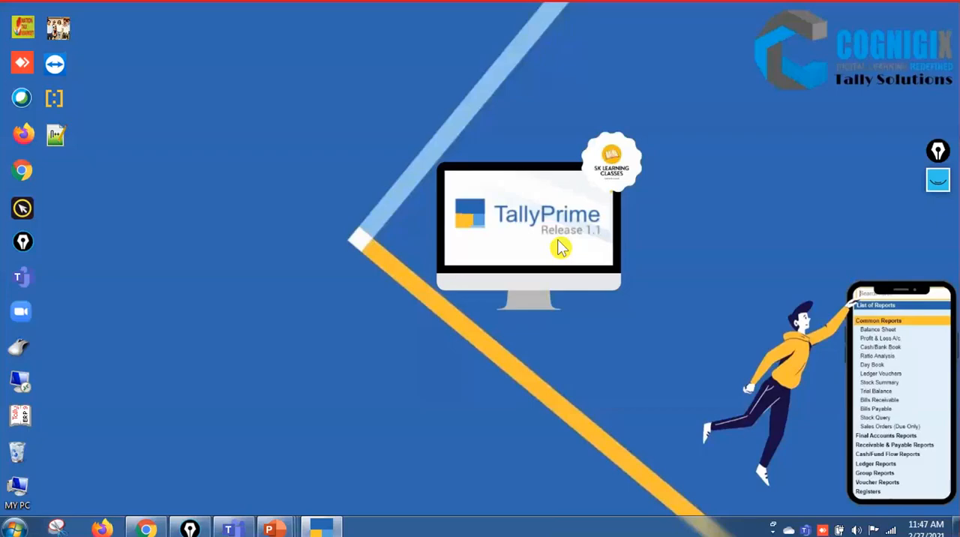
pyautogui.hotkey('alt', 'Tab')
pyautogui.hotkey('alt', 'Tab')
pyautogui.press('super+d')
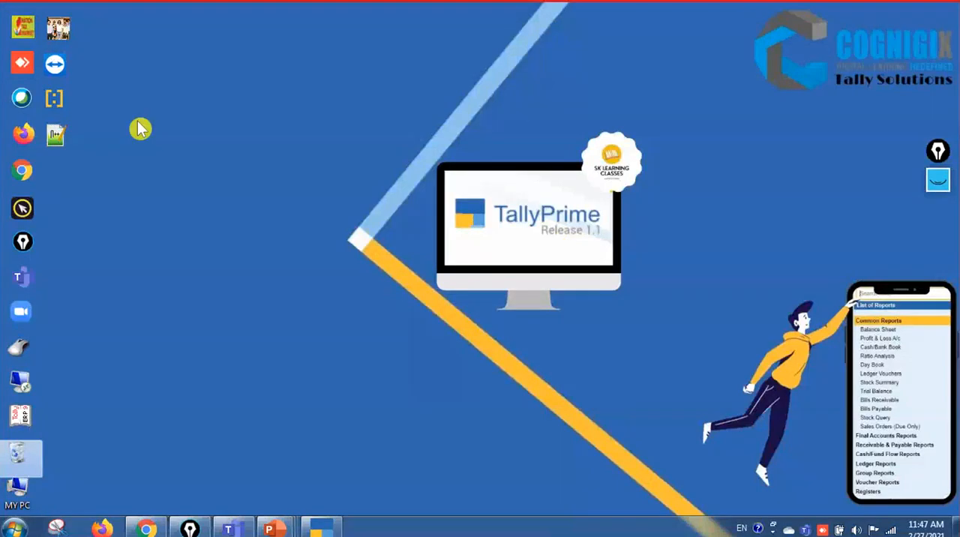
pyautogui.click(31, 31)
pyautogui.moveTo(329, 165); pyautogui.dragTo(267, 161)
pyautogui.moveTo(284, 127); pyautogui.dragTo(300, 201)
pyautogui.moveTo(254, 155); pyautogui.dragTo(390, 269)
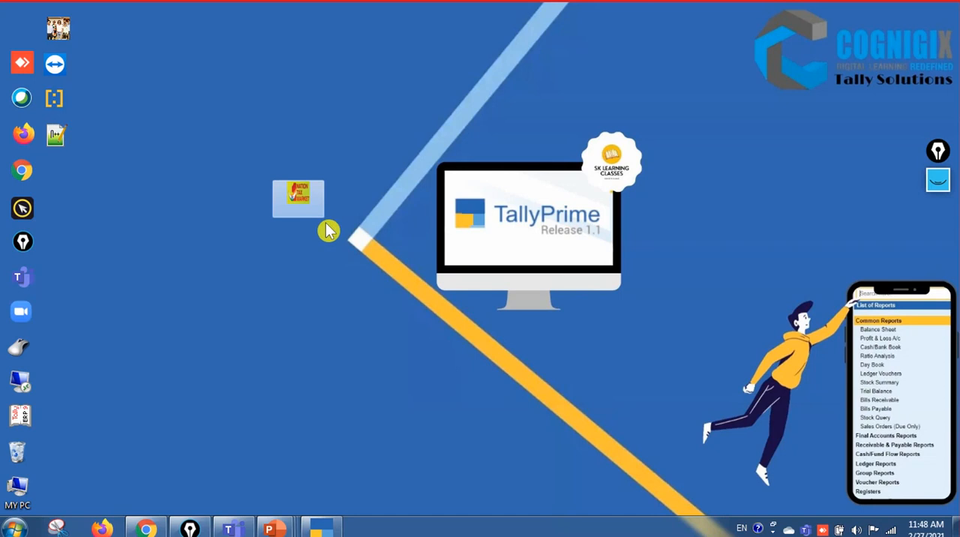
pyautogui.click(372, 264)
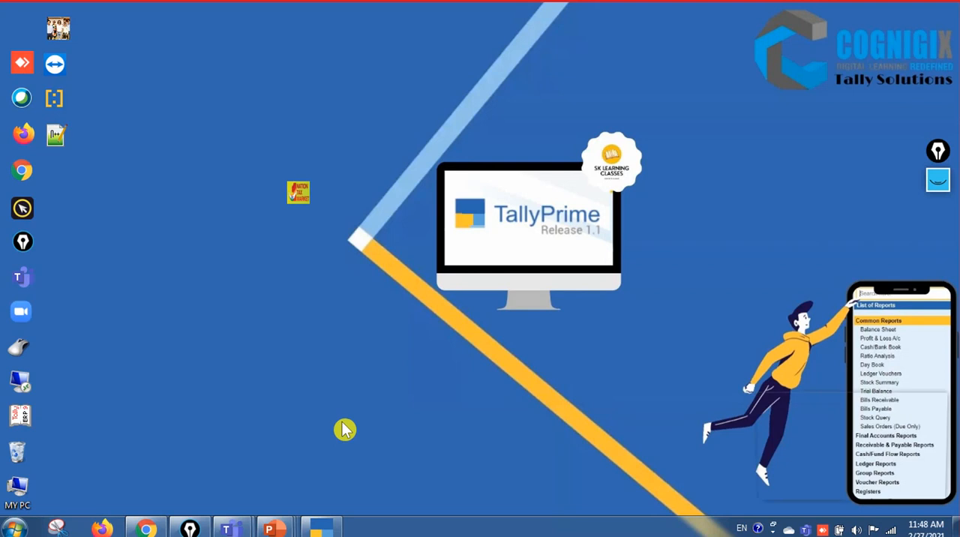
pyautogui.moveTo(256, 153); pyautogui.dragTo(358, 266)
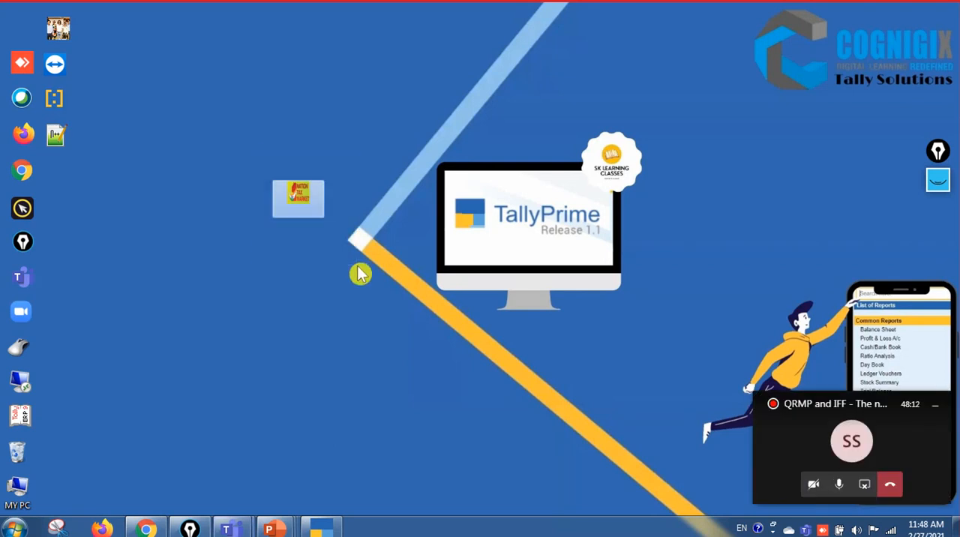
pyautogui.moveTo(249, 155); pyautogui.dragTo(371, 264)
pyautogui.moveTo(255, 146); pyautogui.dragTo(364, 258)
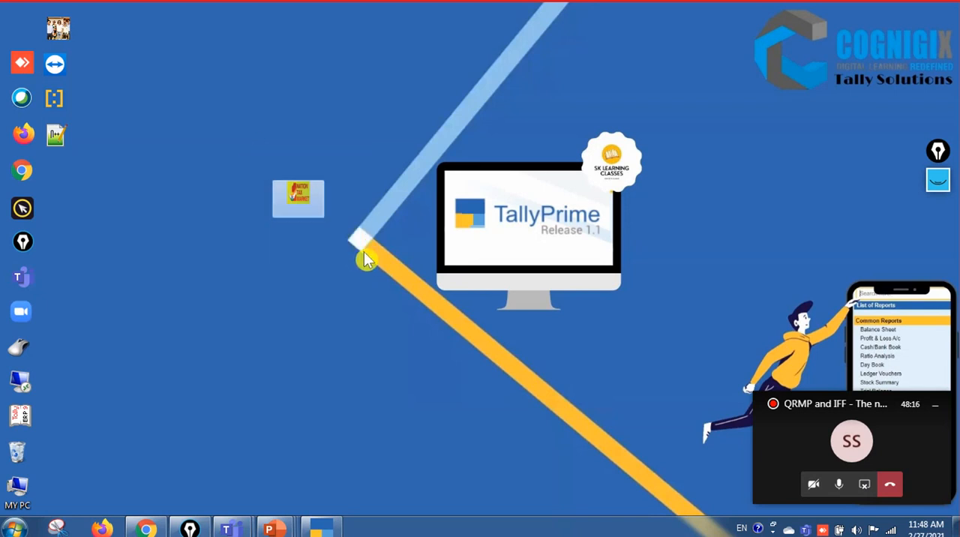
# Return to the GSTR-1 report in TallyPrime and minimise the floating meeting window
pyautogui.click(335, 528)
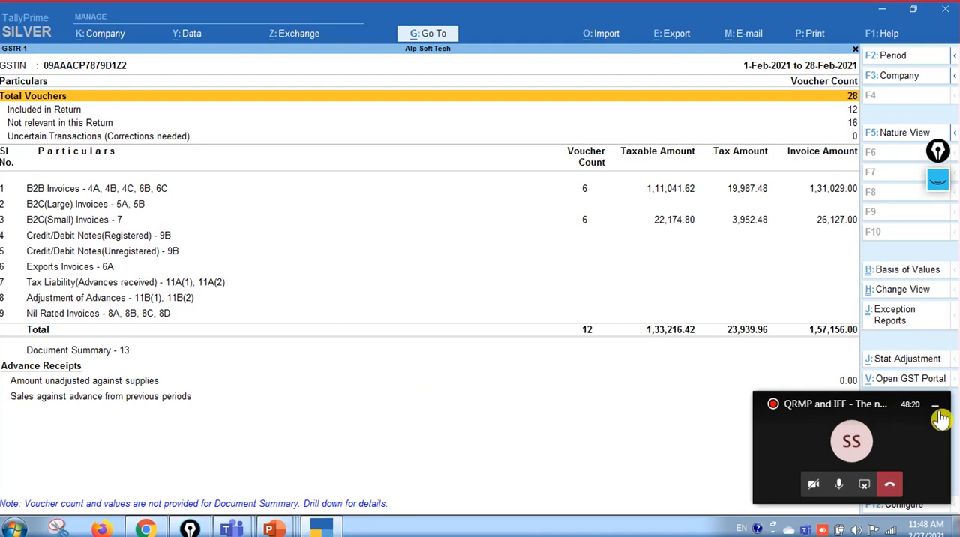
pyautogui.click(937, 409)
pyautogui.click(705, 285)
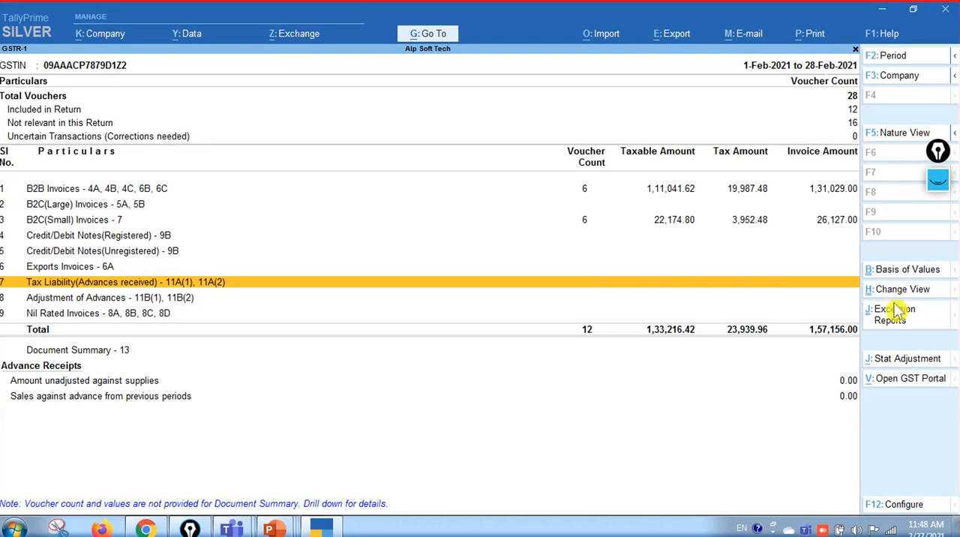
# Start an e-return export of GSTR-1 in CSV (Comma Delimited) format to C:\TallyPrime
pyautogui.click(672, 40)
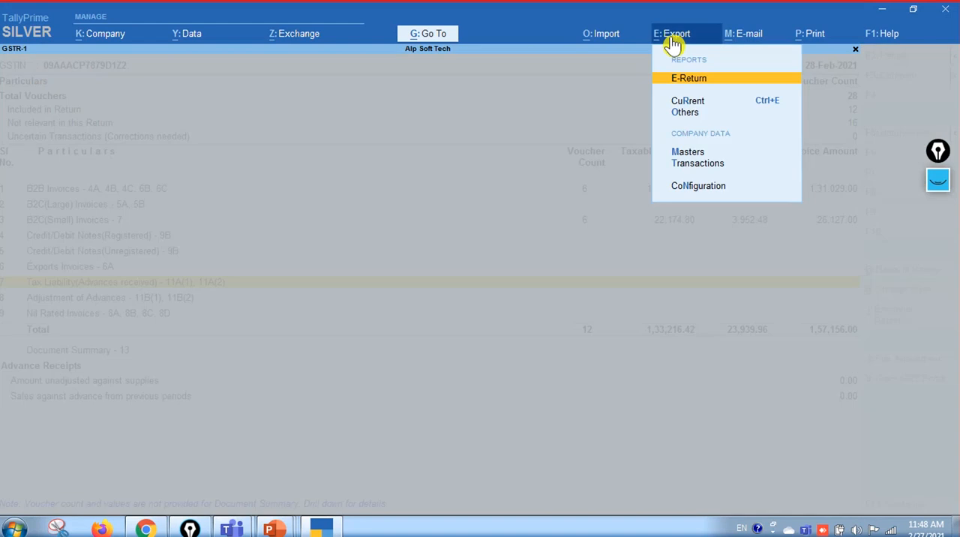
pyautogui.press('Down')
pyautogui.press('Up')
pyautogui.press('Return')
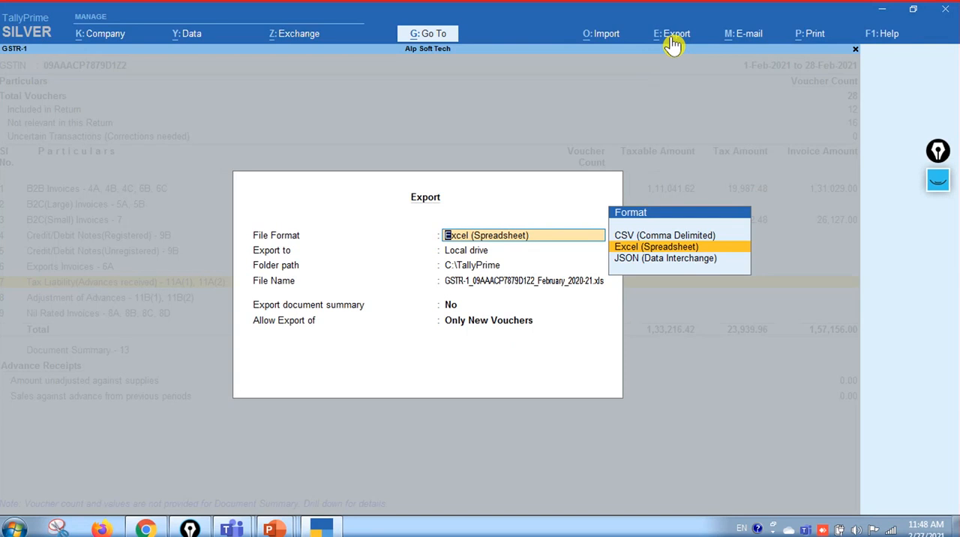
pyautogui.press('Up')
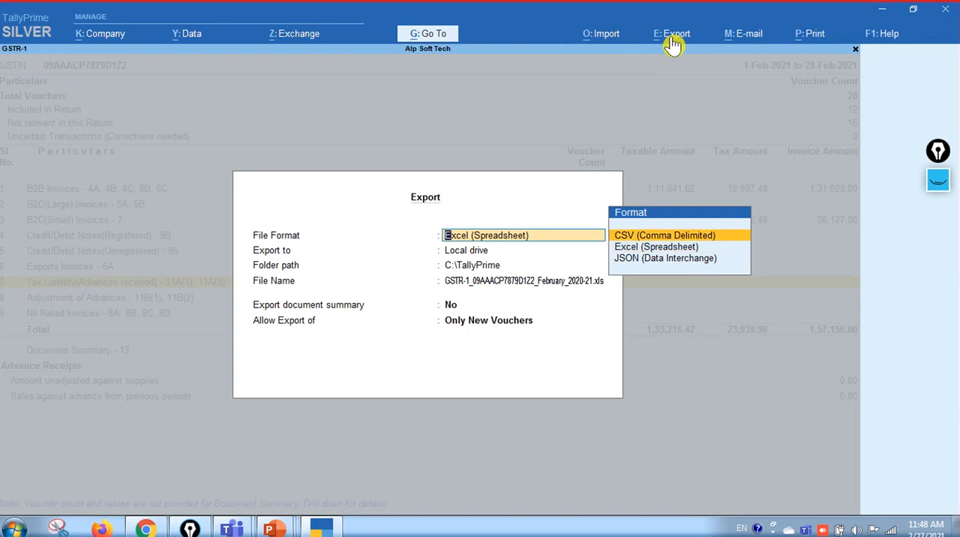
pyautogui.press('Down')
pyautogui.press('Up')
pyautogui.press('Down')
pyautogui.press('Up')
pyautogui.press('Down')
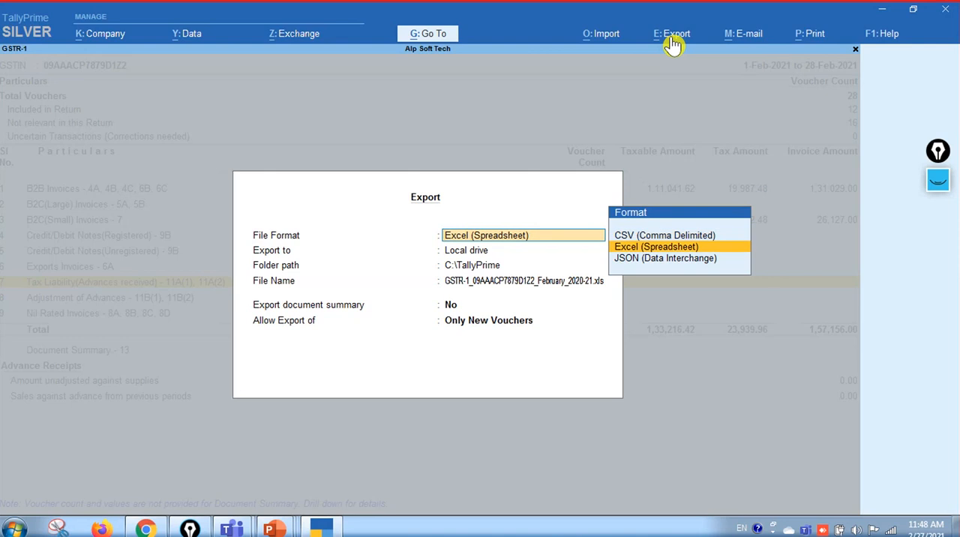
pyautogui.press('Up')
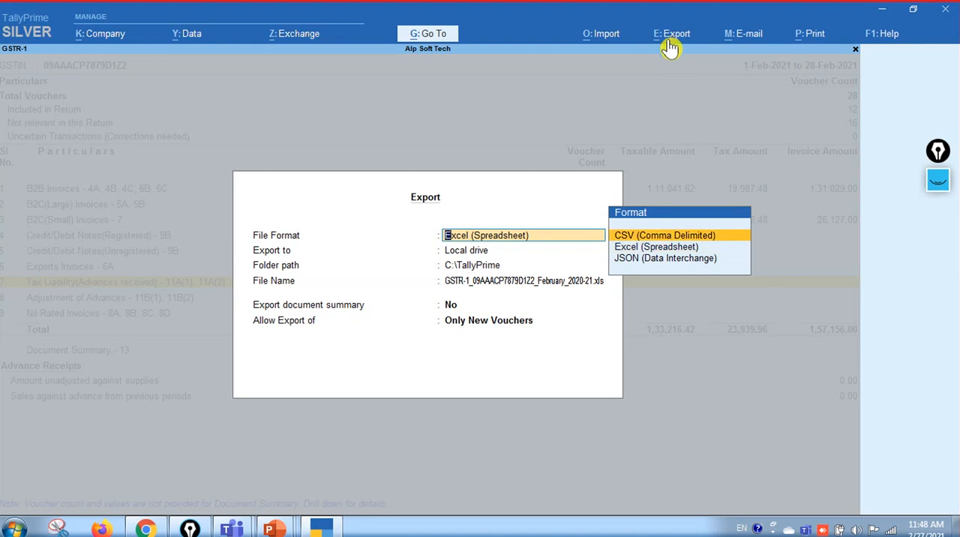
pyautogui.click(746, 242)
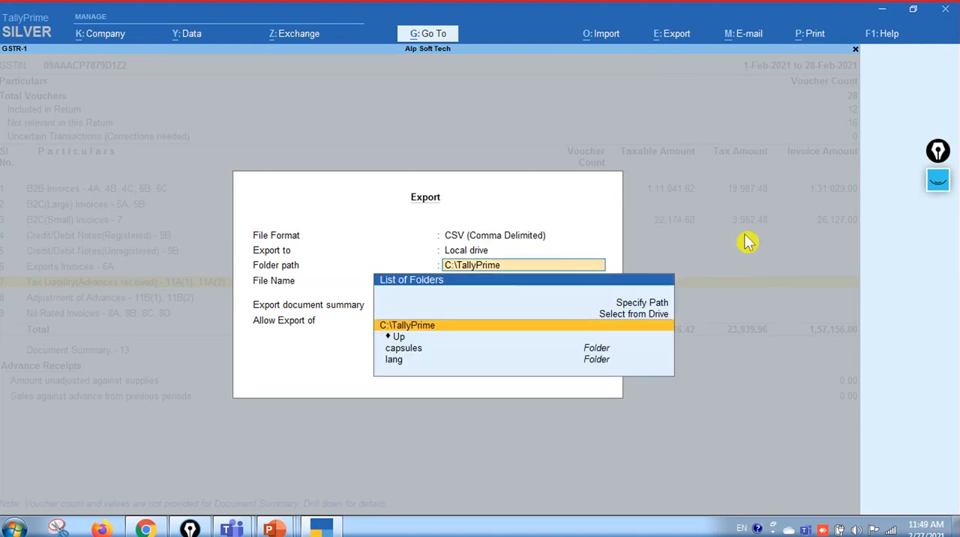
pyautogui.click(510, 336)
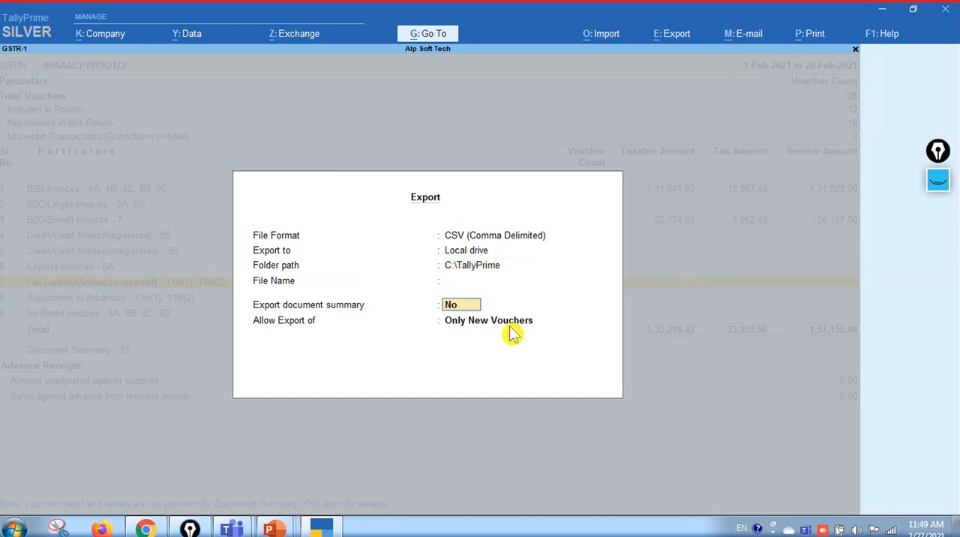
# Set the export to include the document summary, and leave the export setup without sending it
pyautogui.write('y')
pyautogui.press('Return')
pyautogui.press('Up')
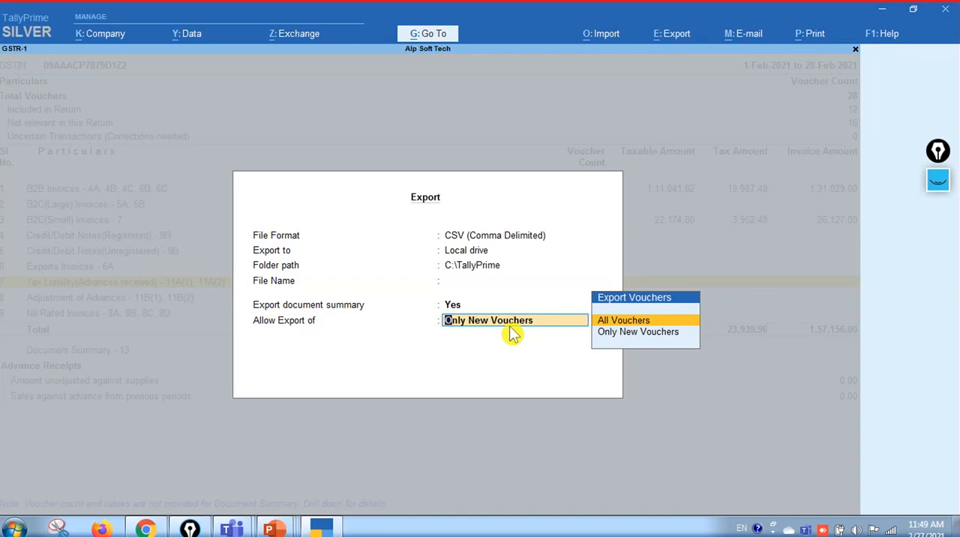
pyautogui.press('BackSpace')
pyautogui.press('Escape')
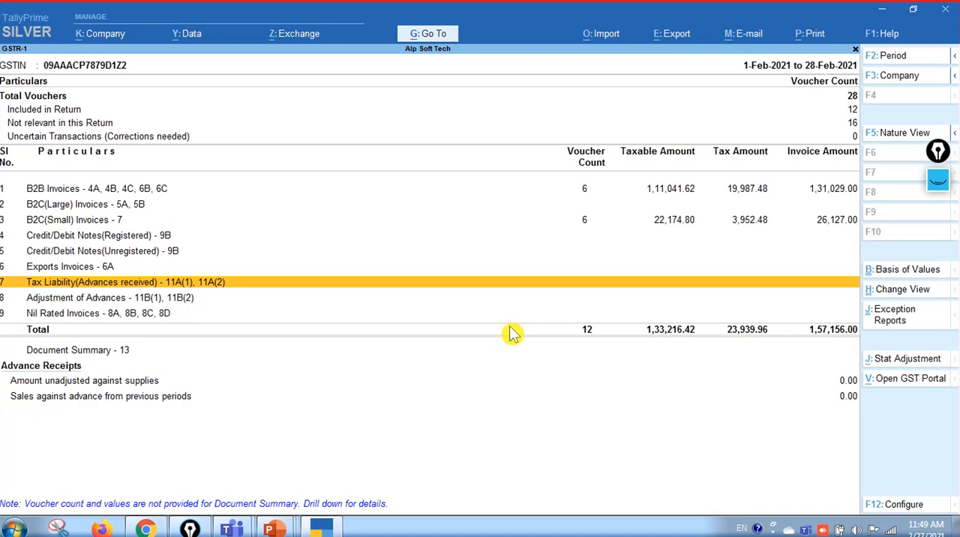
# Configure the GSTR-1 report to show the HSN/SAC summary, grouping vouchers by HSN/SAC and Description
pyautogui.press('F12')
pyautogui.press('Return')
pyautogui.write('y')
pyautogui.press('Return')
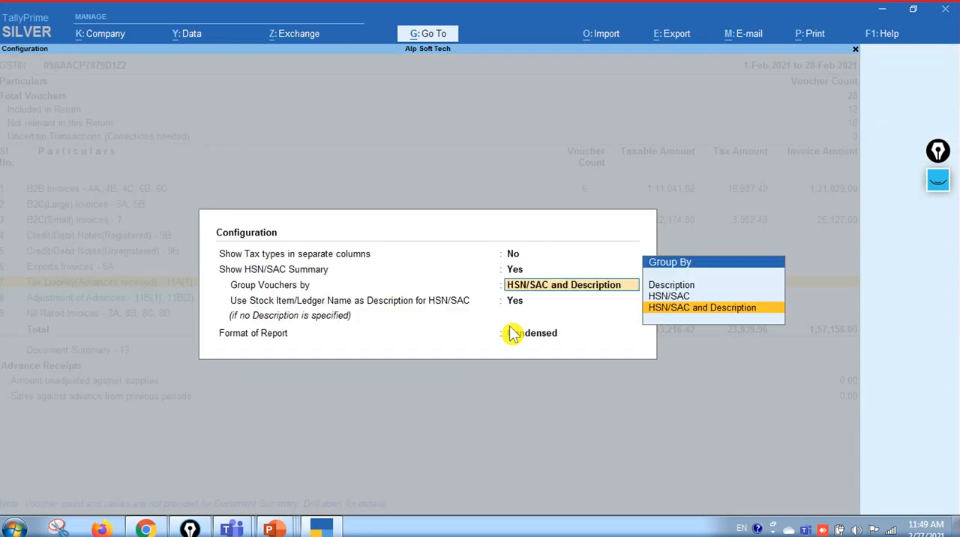
pyautogui.press('Return')
pyautogui.press('Return')
pyautogui.press('Return')
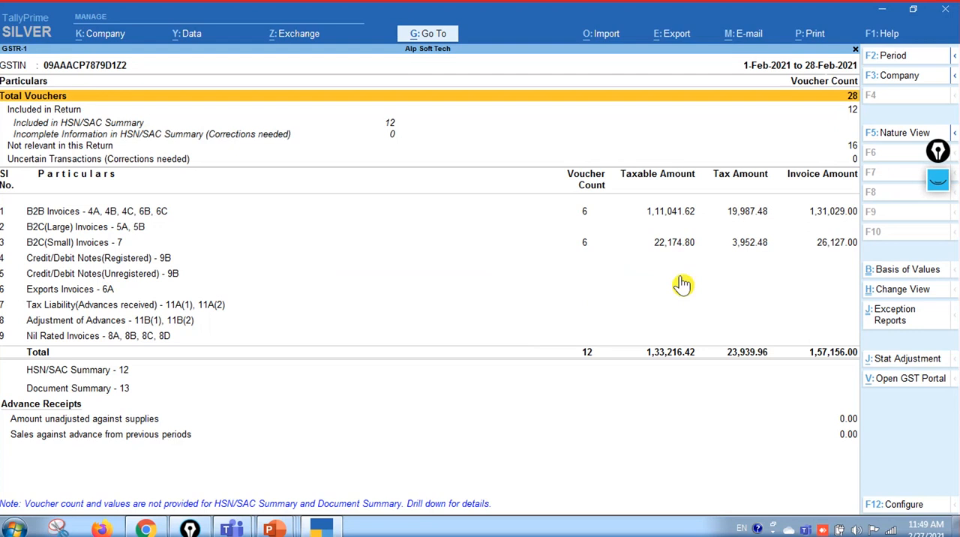
# Set up a new e-return export of GSTR-1 in CSV (Comma Delimited) format to C:\TallyPrime
pyautogui.click(673, 36)
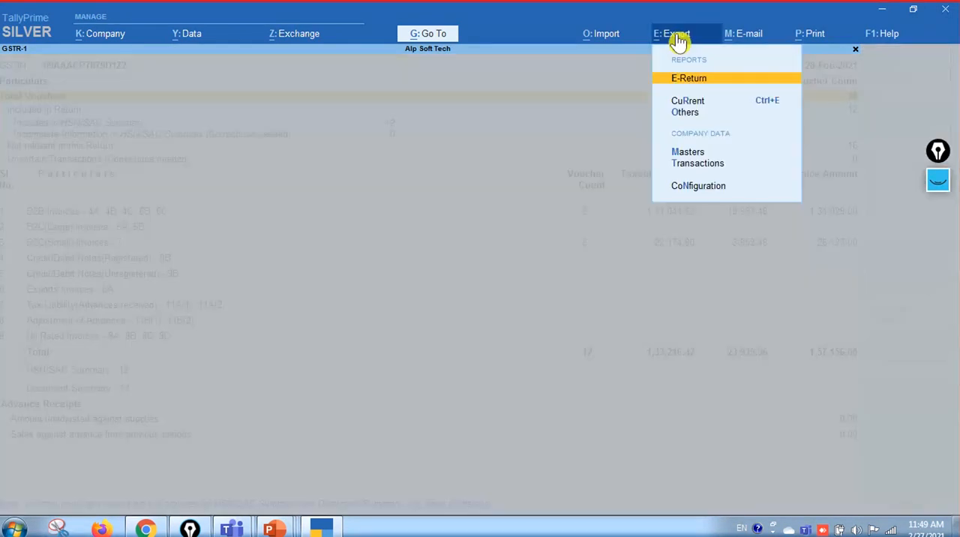
pyautogui.click(720, 86)
pyautogui.press('Up')
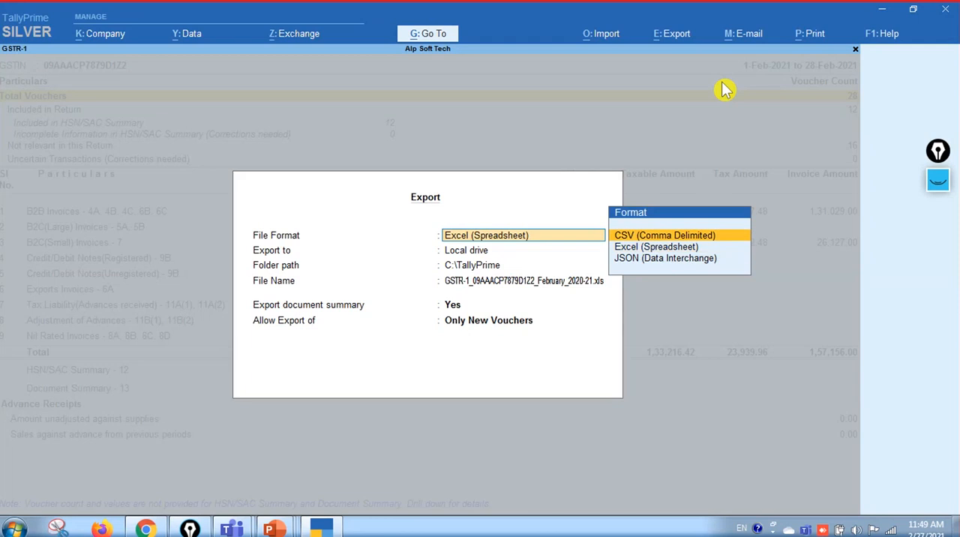
pyautogui.press('Return')
pyautogui.press('Return')
pyautogui.press('Return')
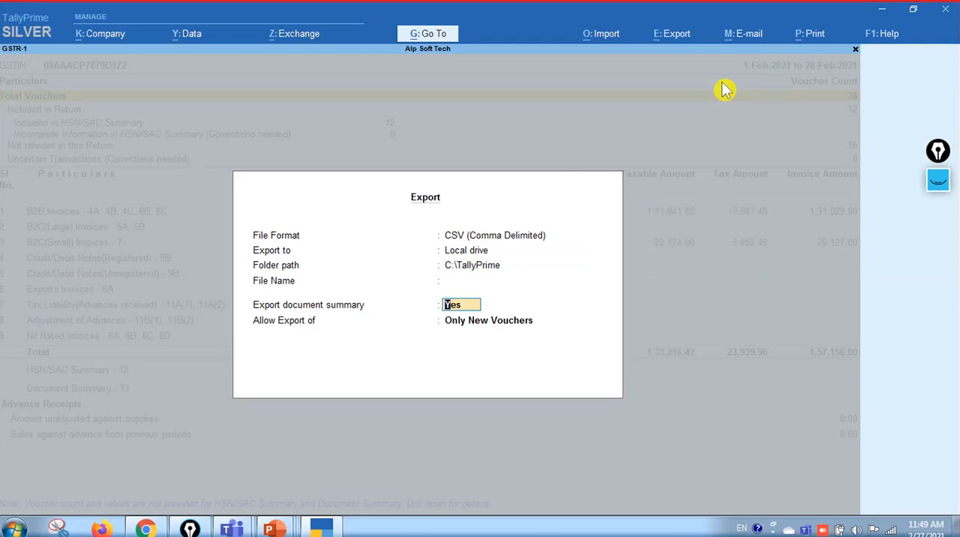
# Keep the document summary included, allow export of All Vouchers, and export the CSV files
pyautogui.press('Return')
pyautogui.press('Up')
pyautogui.press('Return')
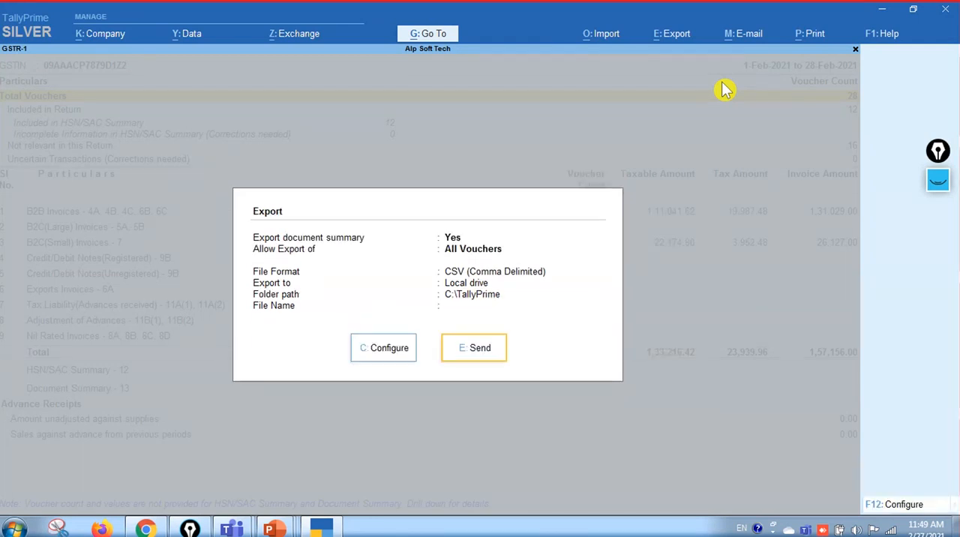
pyautogui.click(495, 361)
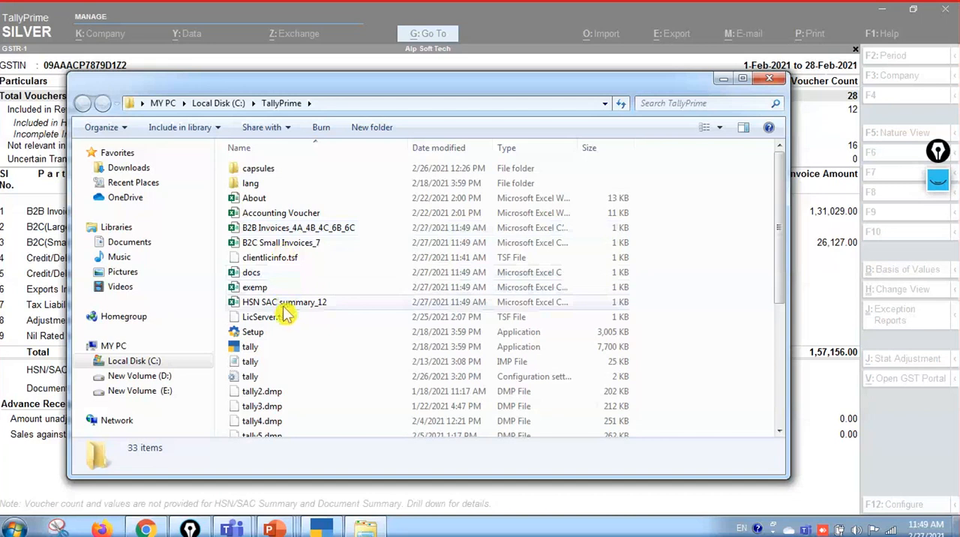
# Match the exported B2B Invoices_4A_4B_4C_6B_6C and B2C Small Invoices_7 CSV files to their rows in the GSTR-1 report
pyautogui.hotkey('alt', 'Tab')
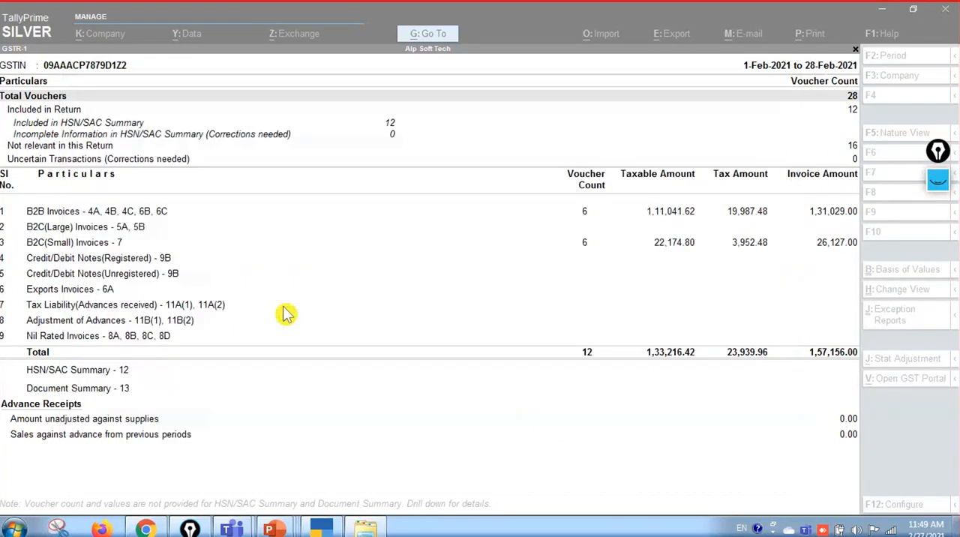
pyautogui.click(154, 213)
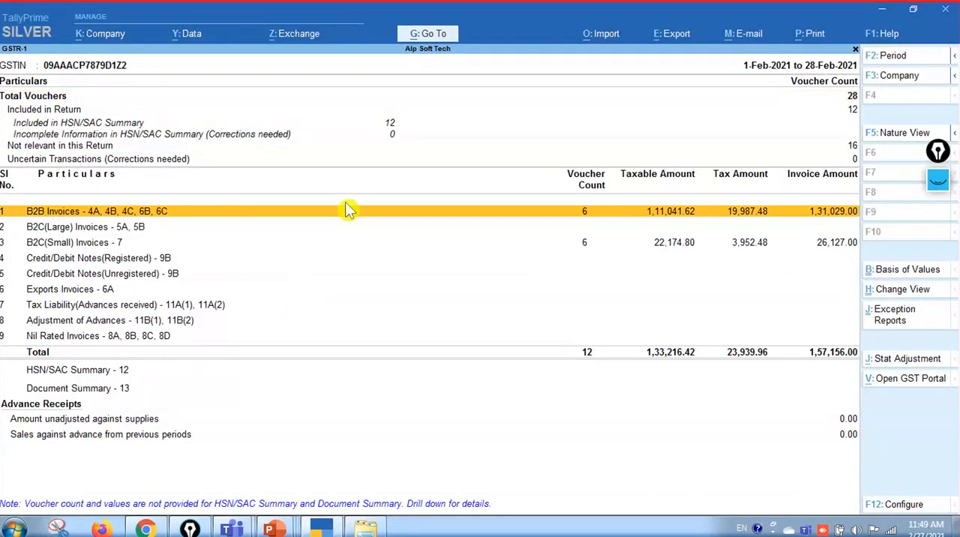
pyautogui.hotkey('alt', 'Tab')
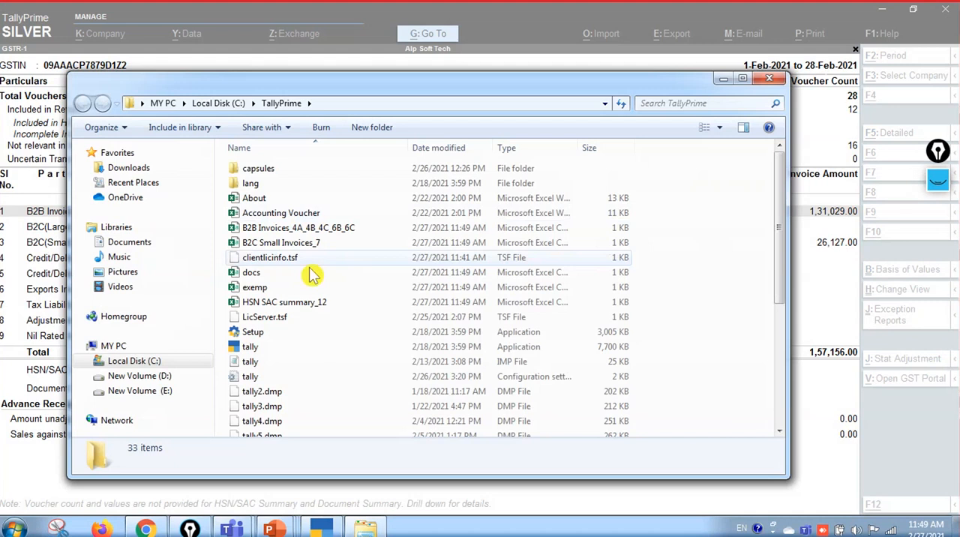
pyautogui.click(294, 228)
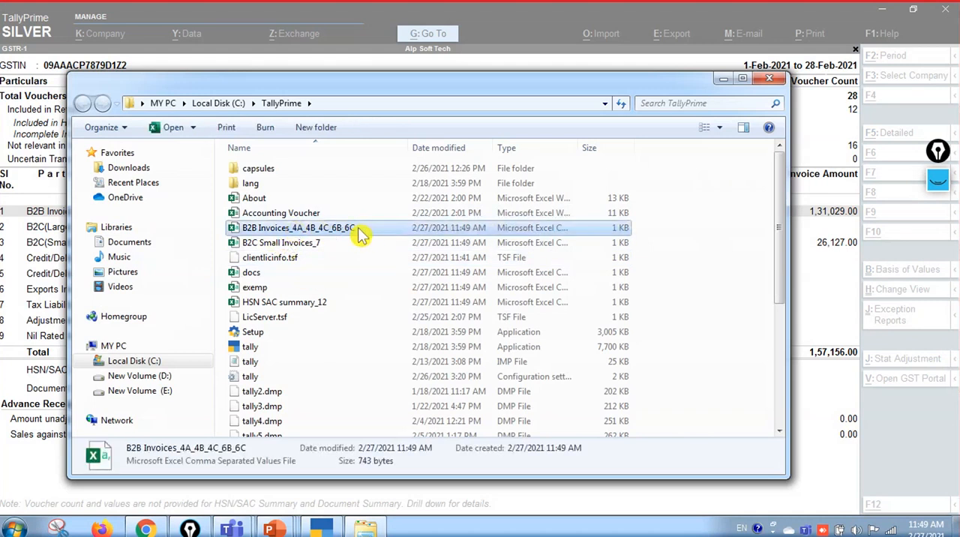
pyautogui.hotkey('alt', 'Tab')
pyautogui.press('Down')
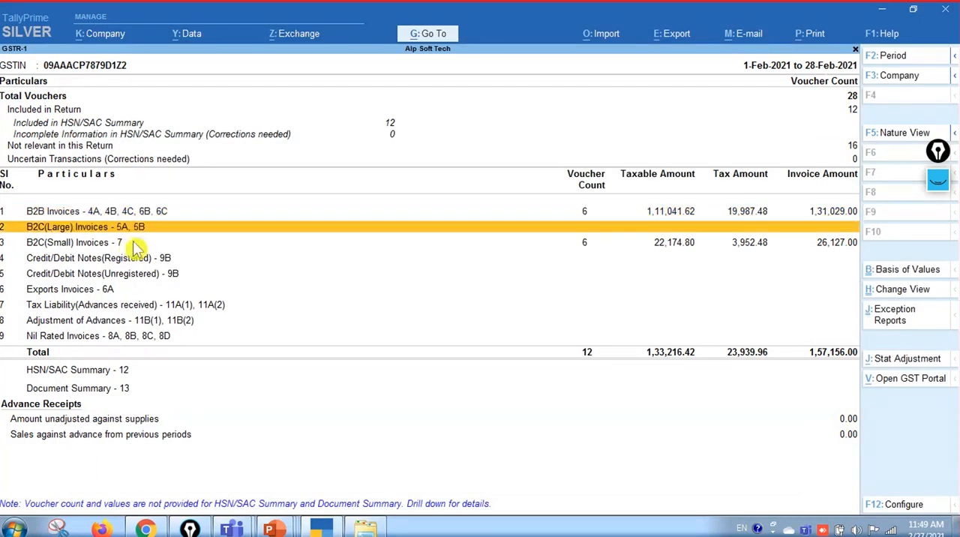
pyautogui.press('Down')
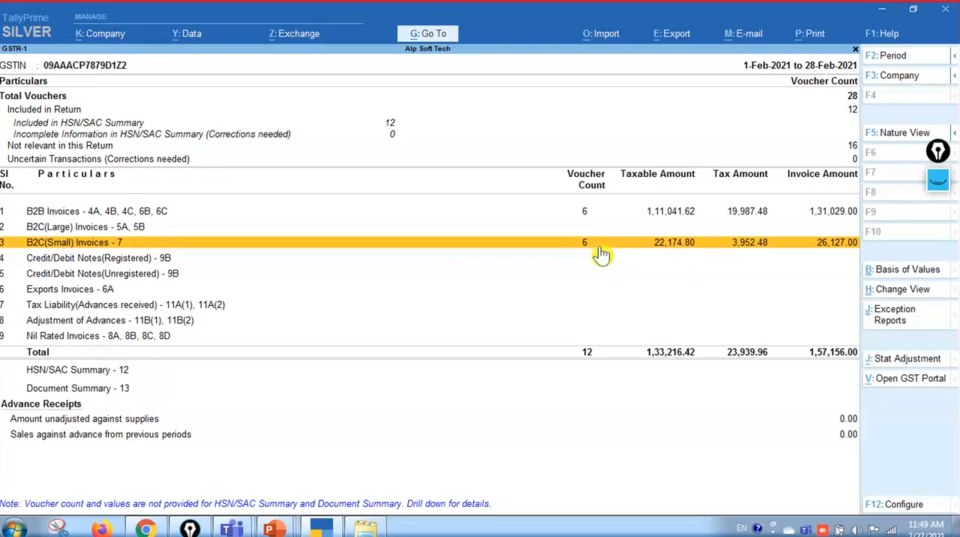
pyautogui.hotkey('alt', 'Tab')
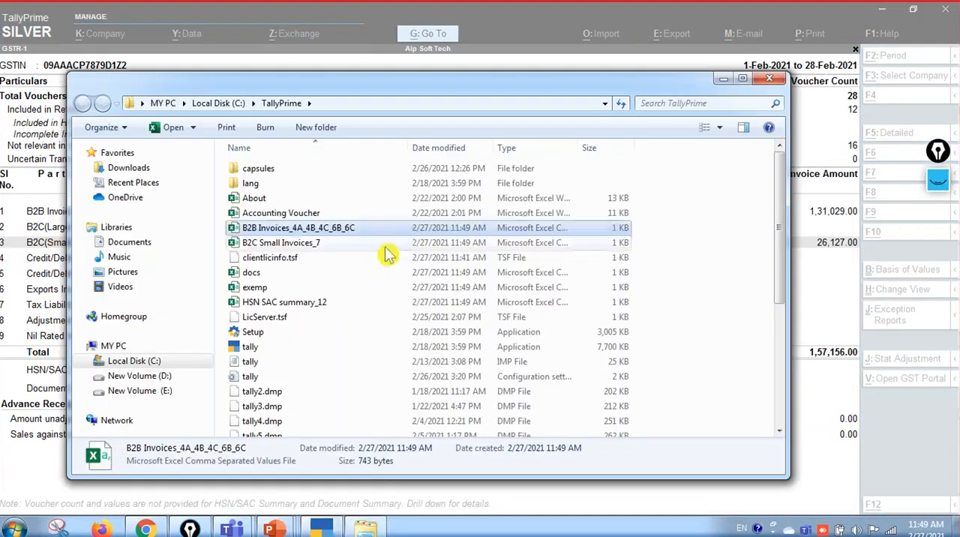
pyautogui.click(330, 250)
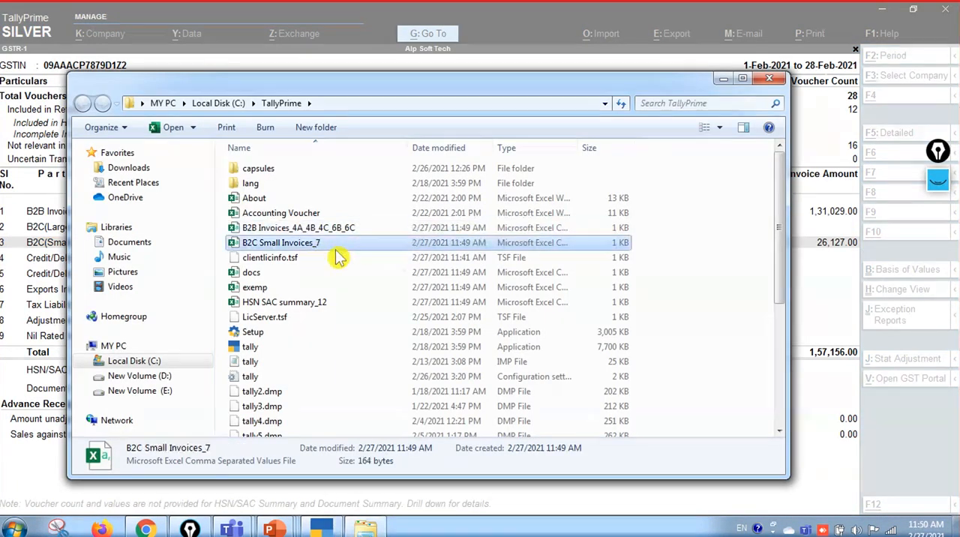
# Match the exported HSN SAC summary_12 file to the report's HSN/SAC Summary row and close the export folder
pyautogui.click(328, 309)
pyautogui.hotkey('alt', 'Tab')
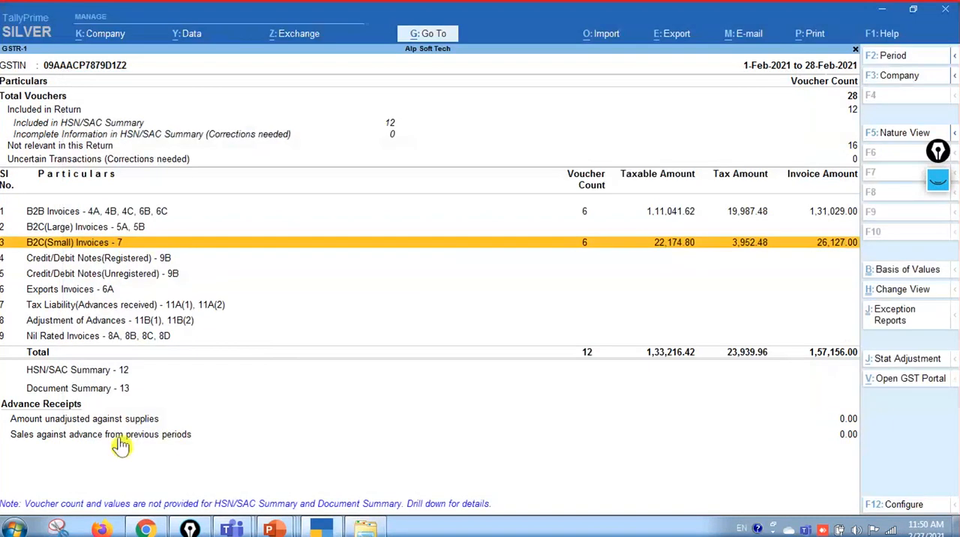
pyautogui.click(123, 371)
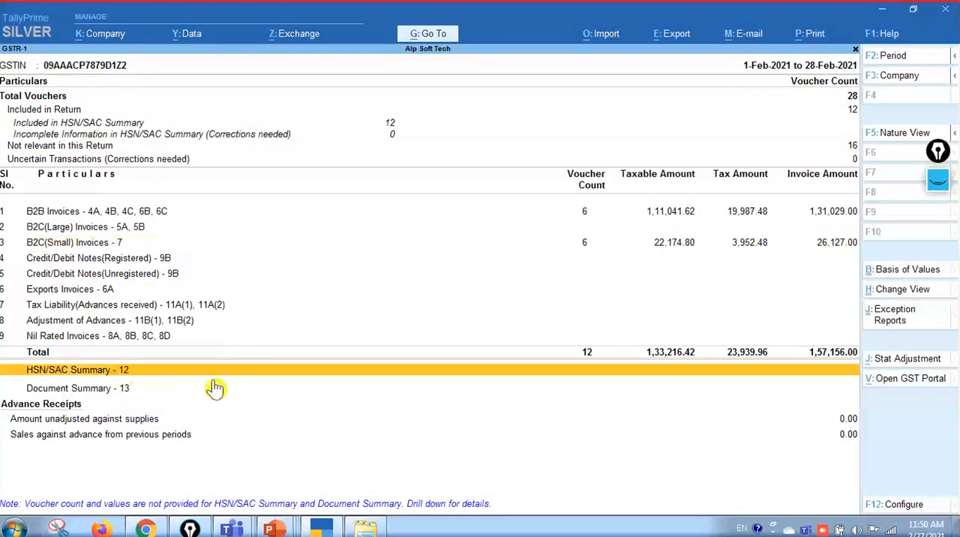
pyautogui.hotkey('alt', 'Tab')
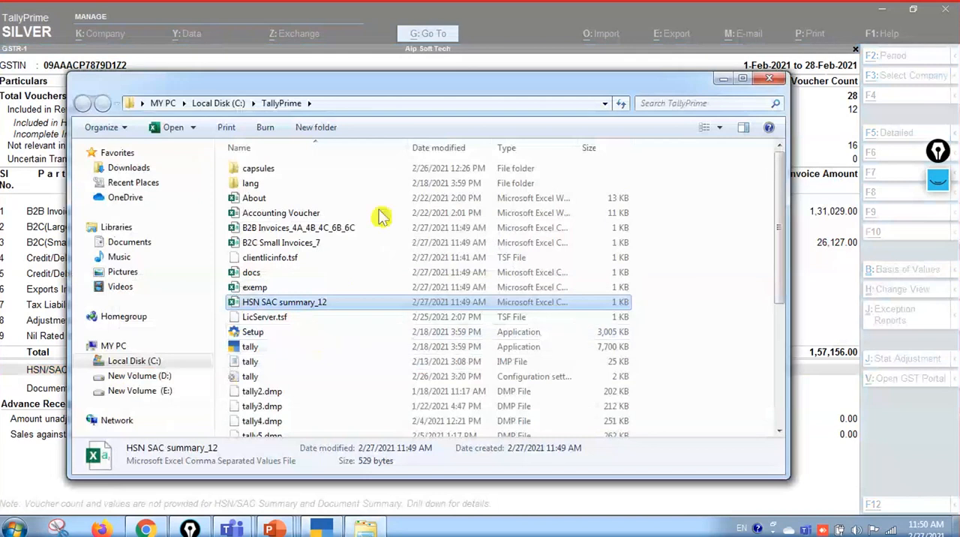
pyautogui.click(773, 81)
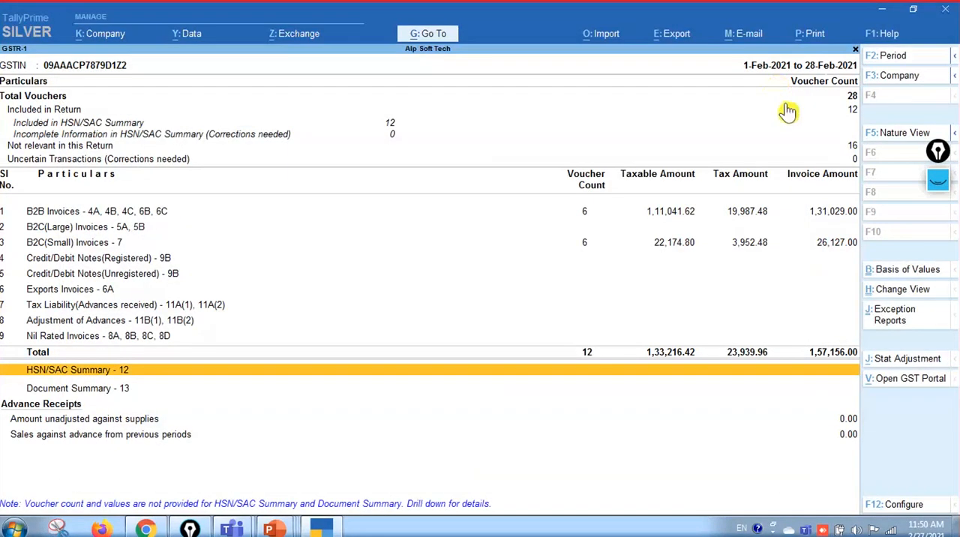
# Switch to the desktop and launch the GST Offline Tool
pyautogui.press('super+d')
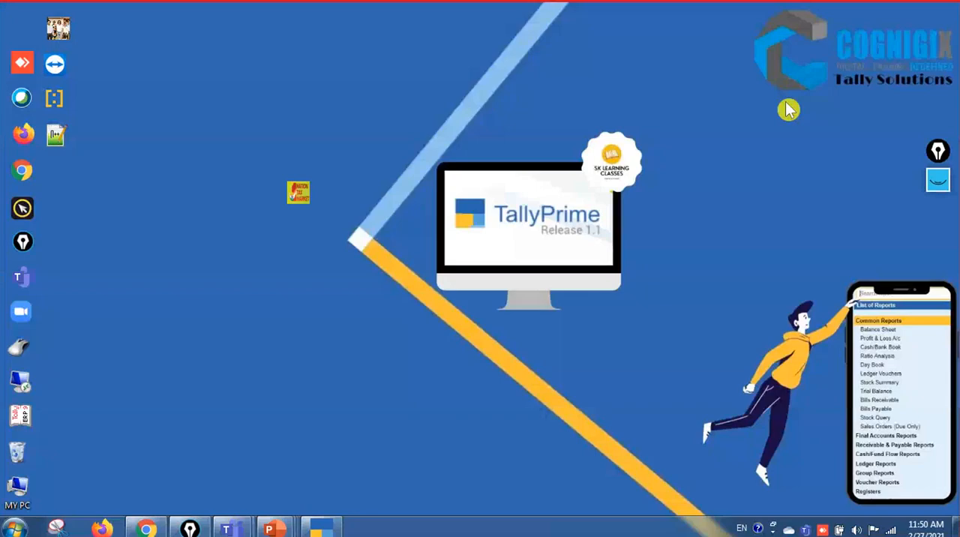
pyautogui.doubleClick(298, 201)
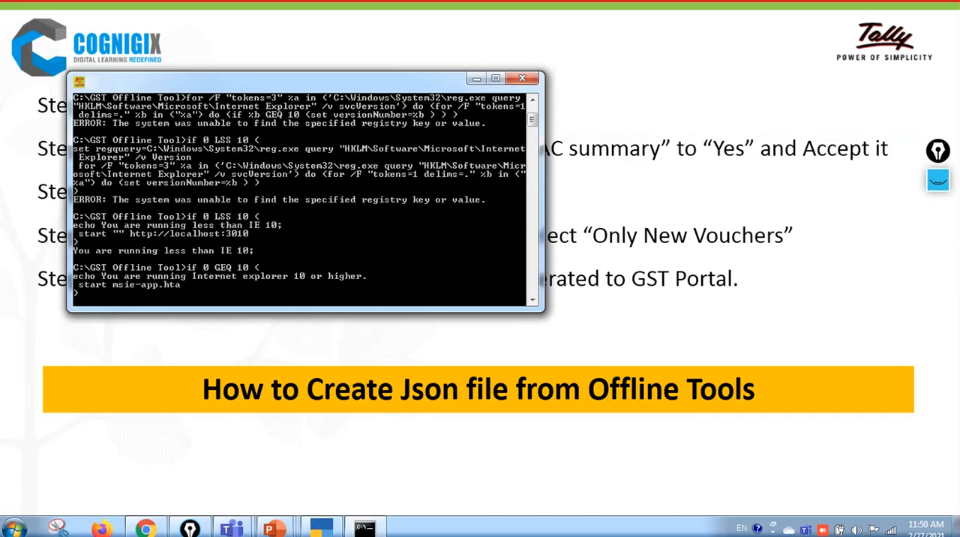
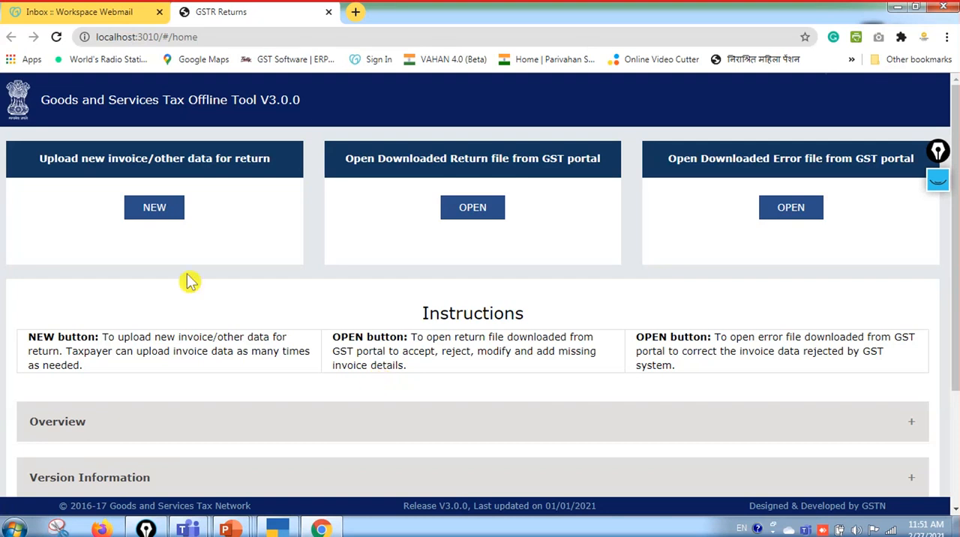
# Start a new data upload for the GSTR-1/IFF return, entering the supplier's GSTIN, financial year 2020-21 and tax period February
pyautogui.click(165, 211)
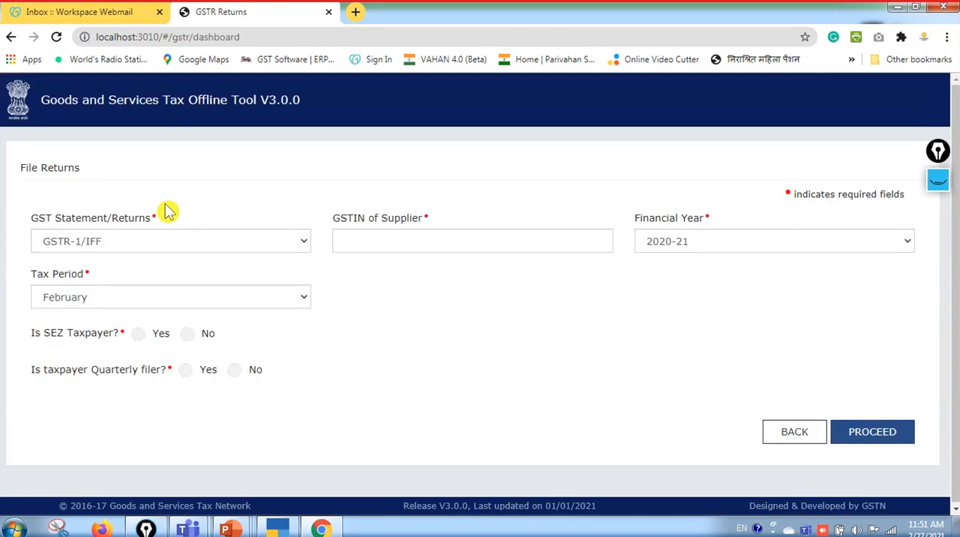
pyautogui.click(308, 247)
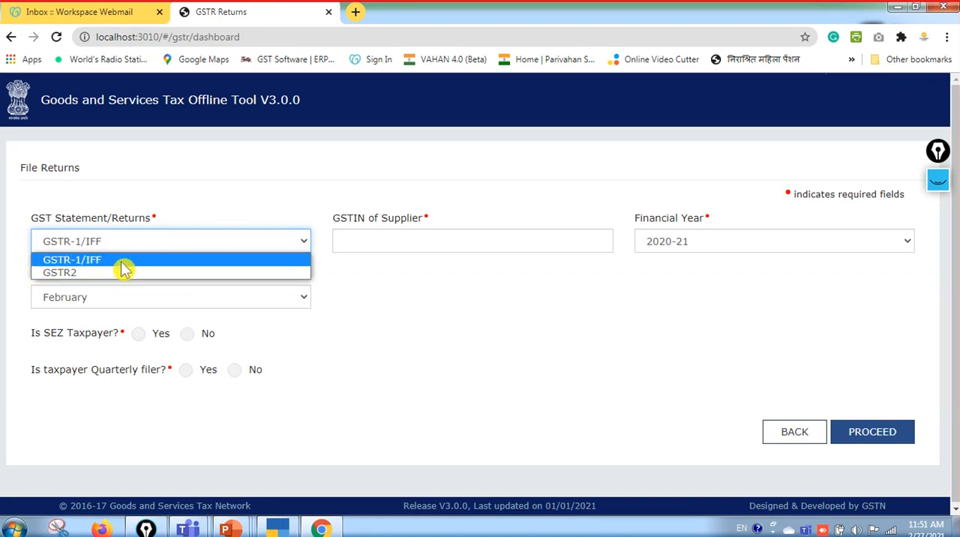
pyautogui.click(369, 238)
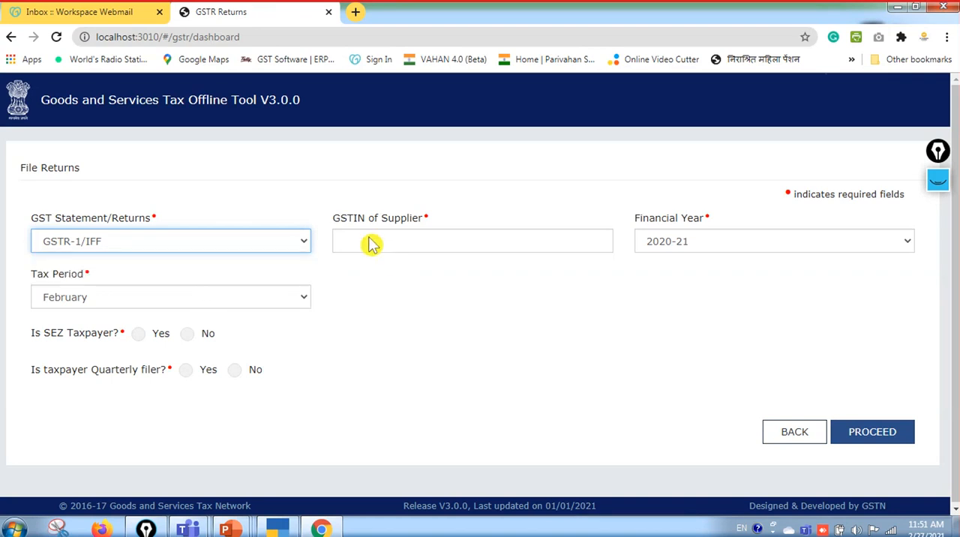
pyautogui.click(395, 241)
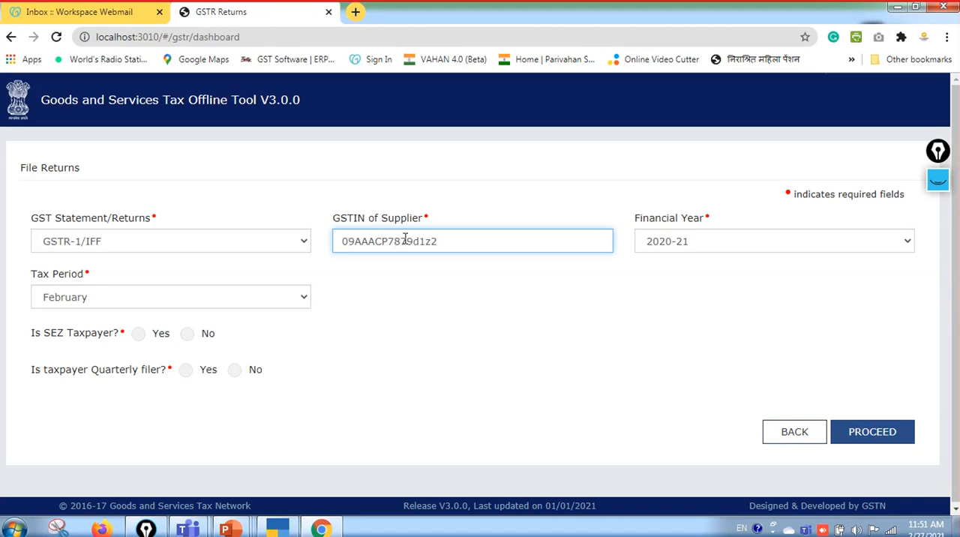
pyautogui.click(726, 241)
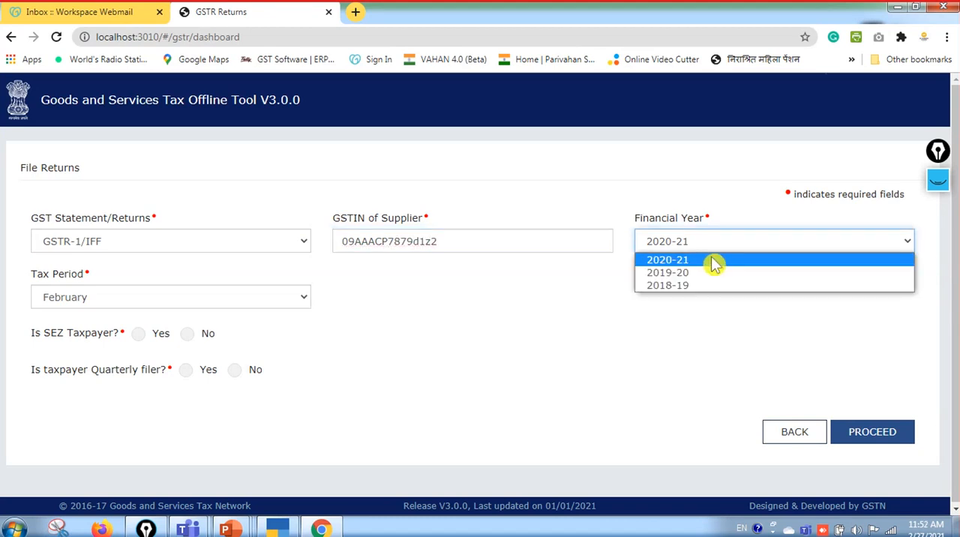
pyautogui.click(713, 261)
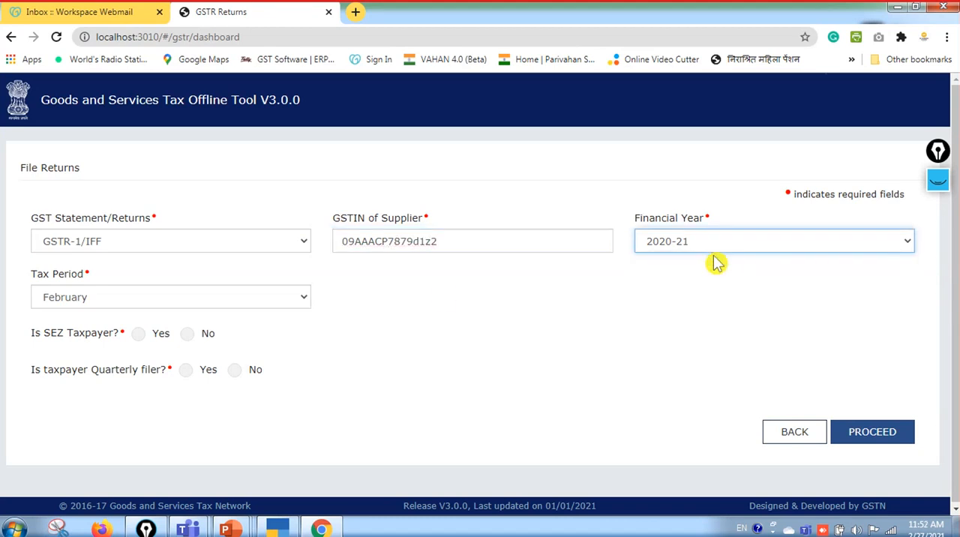
pyautogui.click(304, 304)
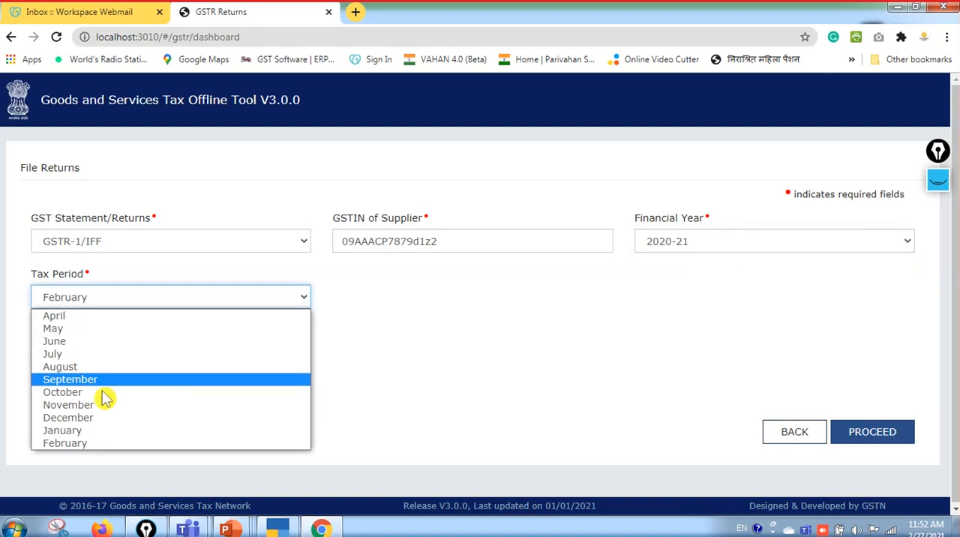
pyautogui.click(91, 444)
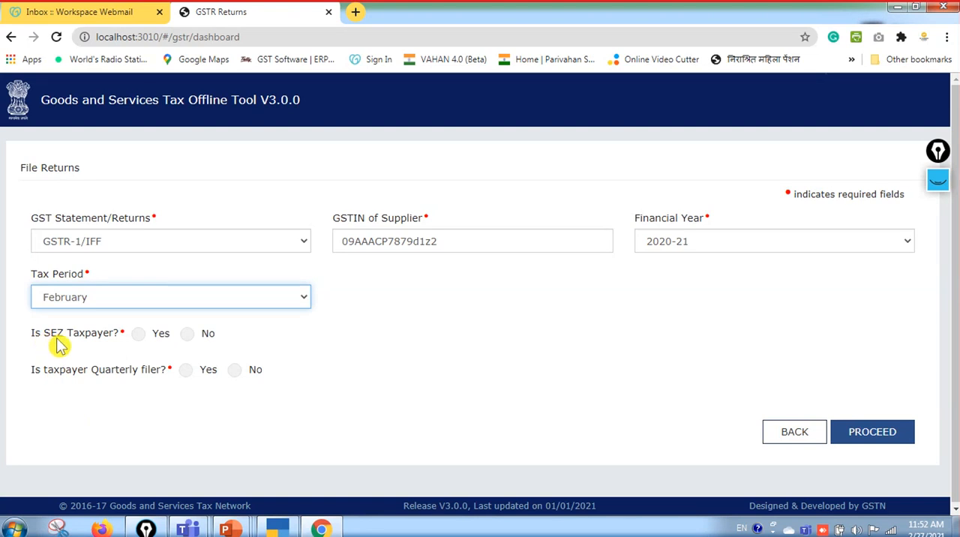
# Mark the taxpayer as not SEZ and as a quarterly filer, and proceed by confirming the return details
pyautogui.click(190, 336)
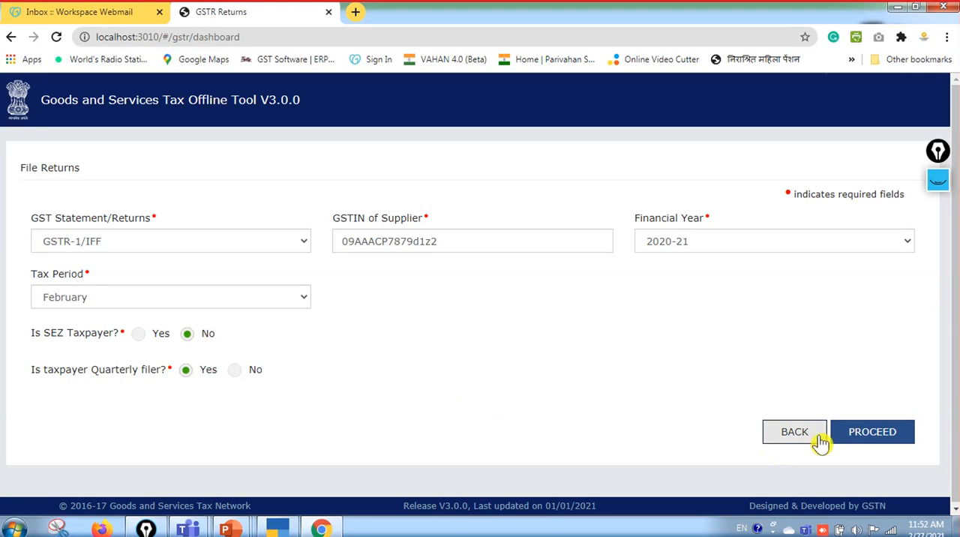
pyautogui.click(864, 439)
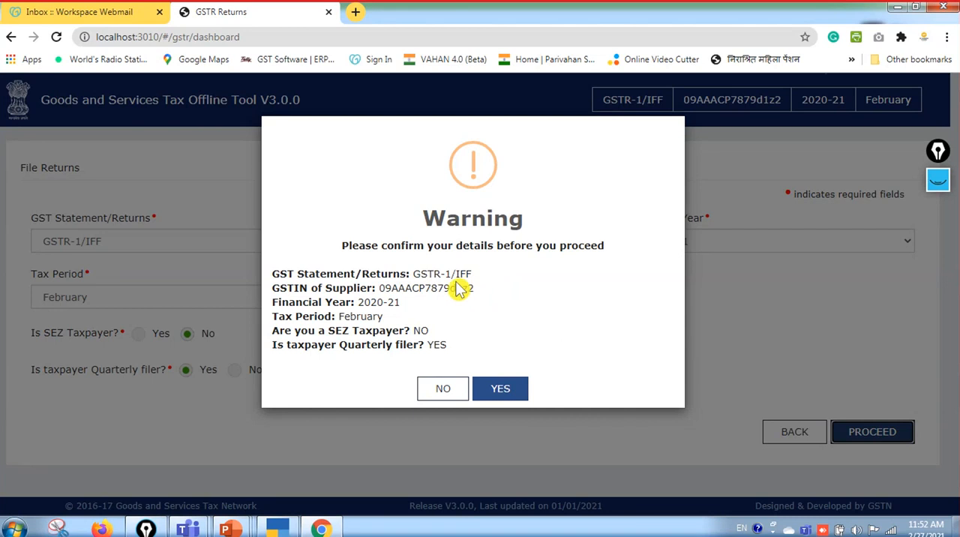
pyautogui.click(502, 396)
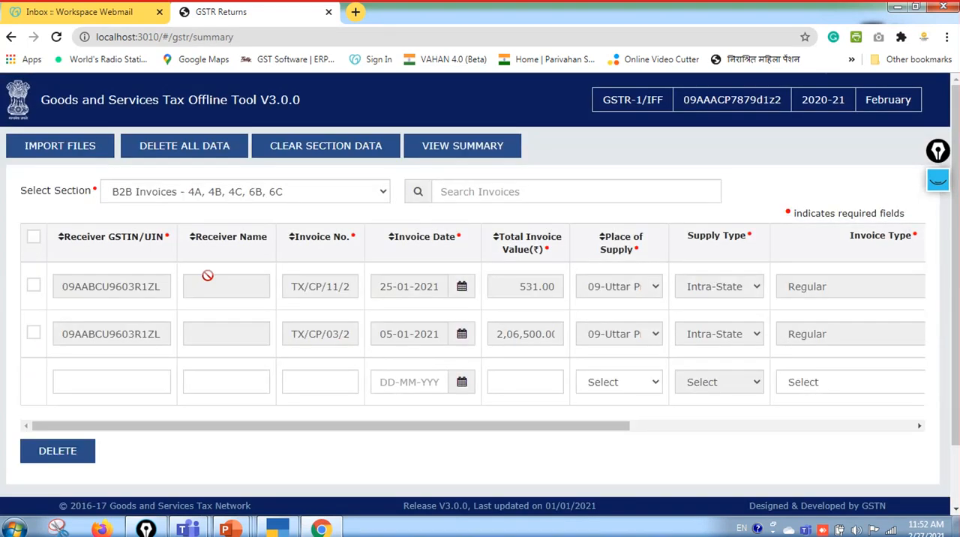
# Delete all existing data from the return and open the file import page
pyautogui.click(210, 154)
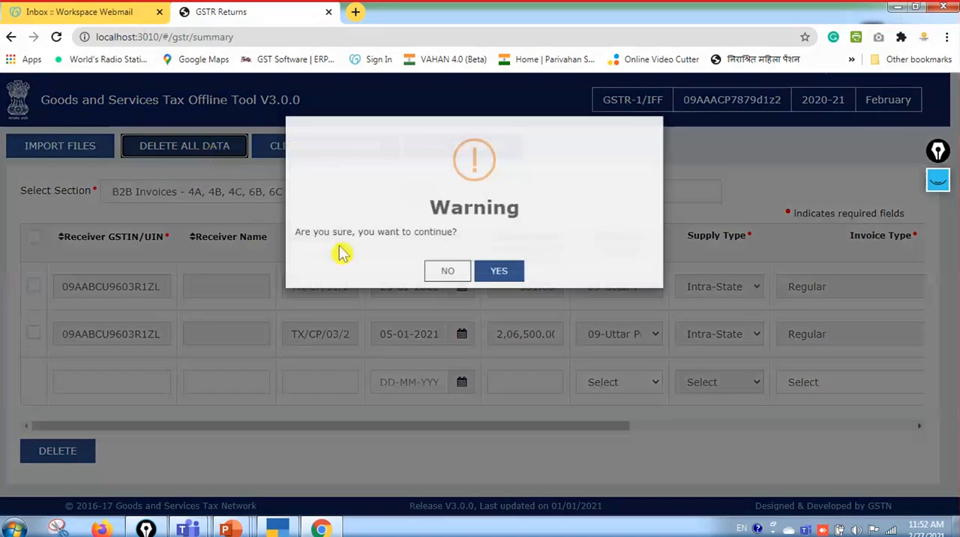
pyautogui.click(493, 293)
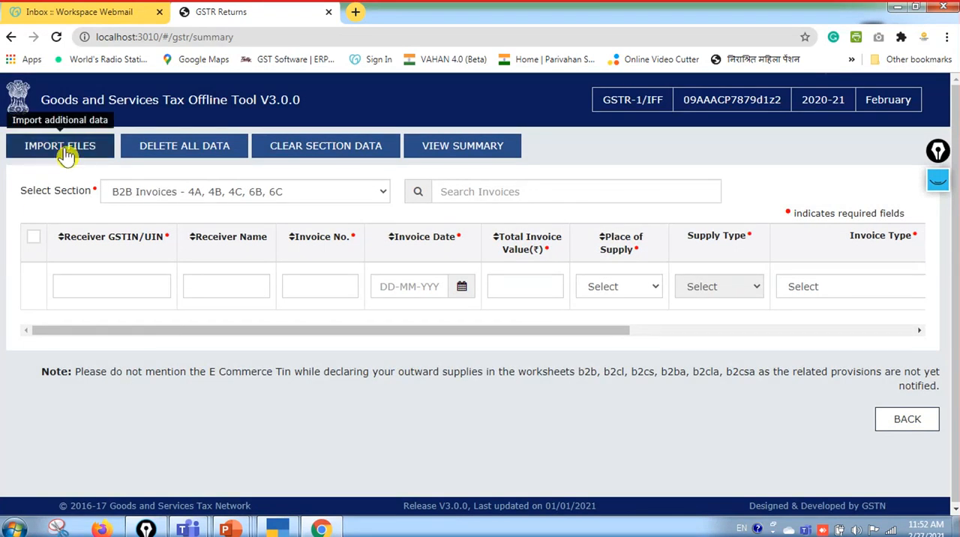
pyautogui.click(66, 153)
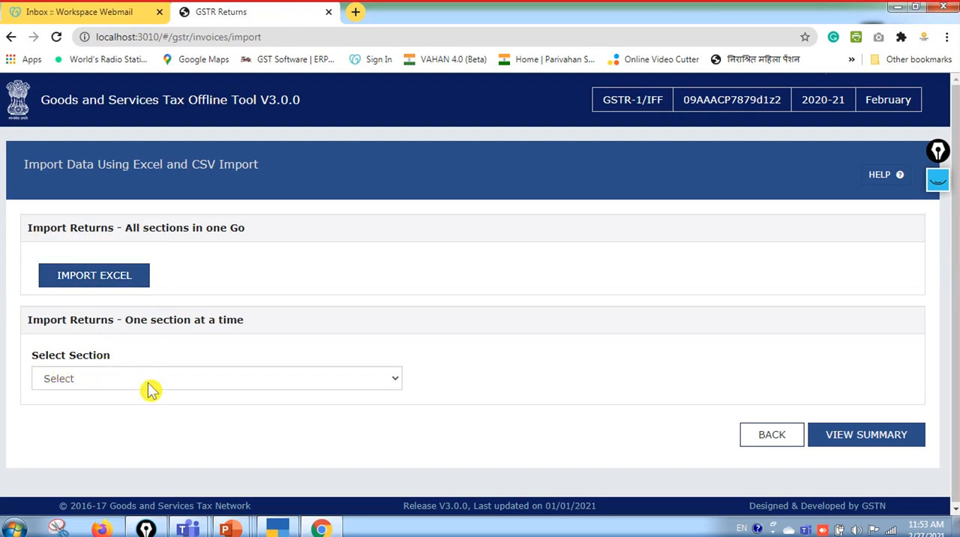
# Import the B2B Invoices_4A_4B_4C_6B_6C CSV from the TallyPrime folder on drive C into the B2B Invoices - 4A, 4B, 4C, 6B, 6C section and save it
pyautogui.click(220, 381)
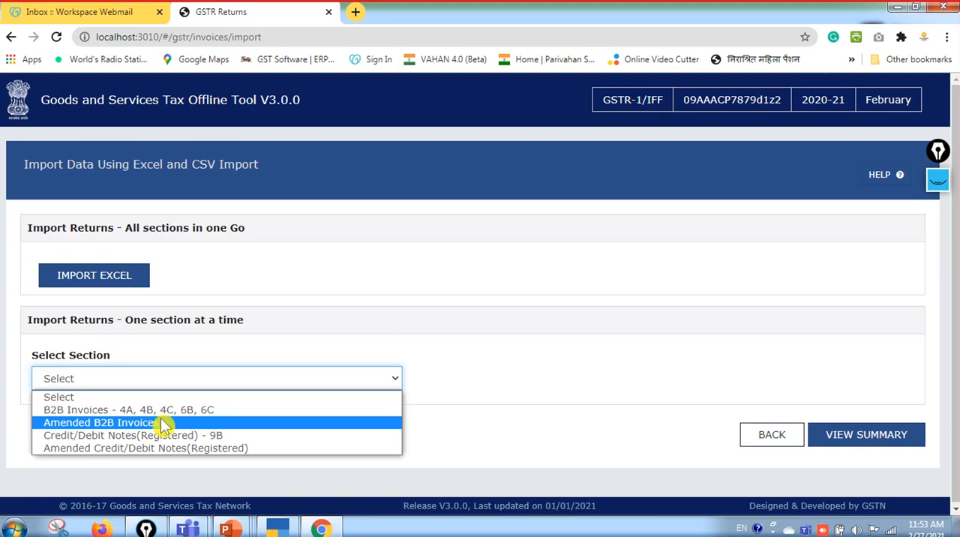
pyautogui.click(206, 412)
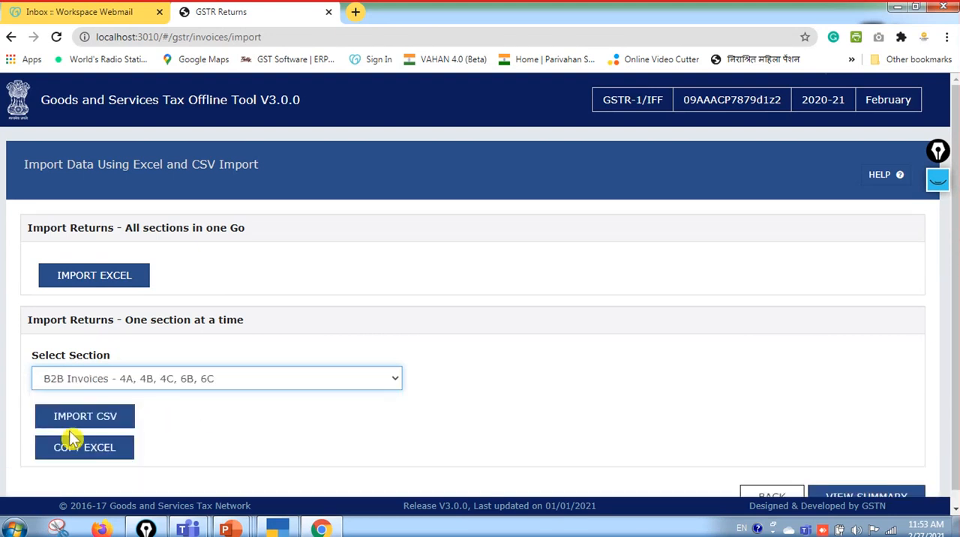
pyautogui.click(120, 426)
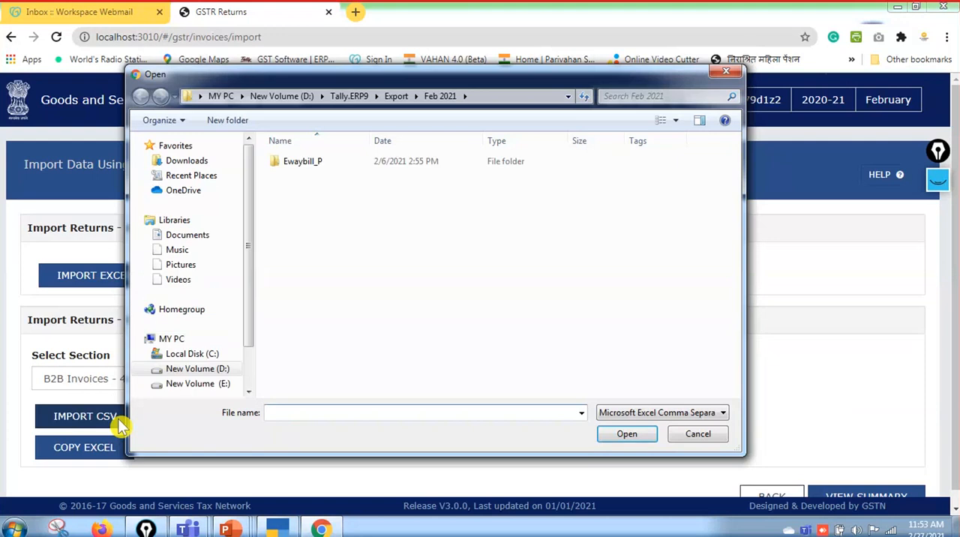
pyautogui.click(218, 357)
pyautogui.doubleClick(314, 274)
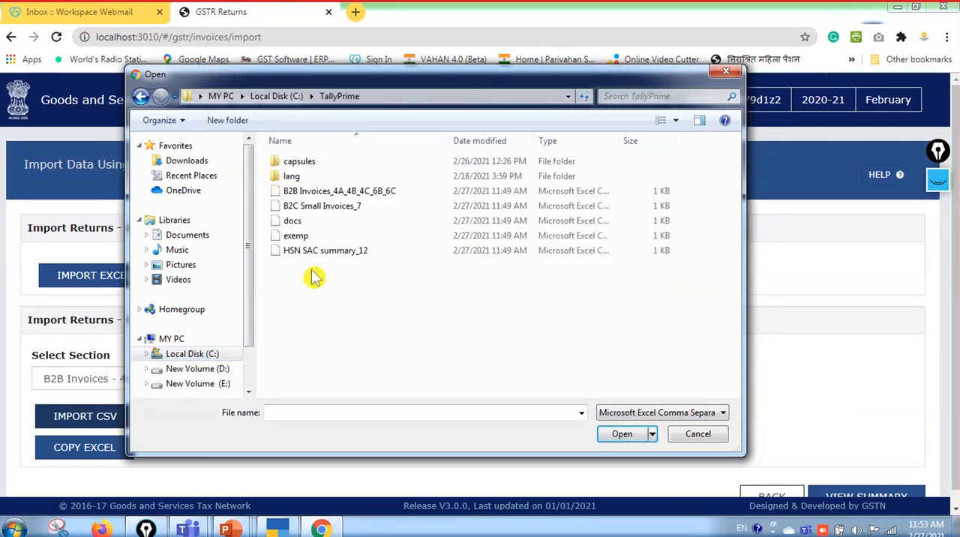
pyautogui.click(353, 198)
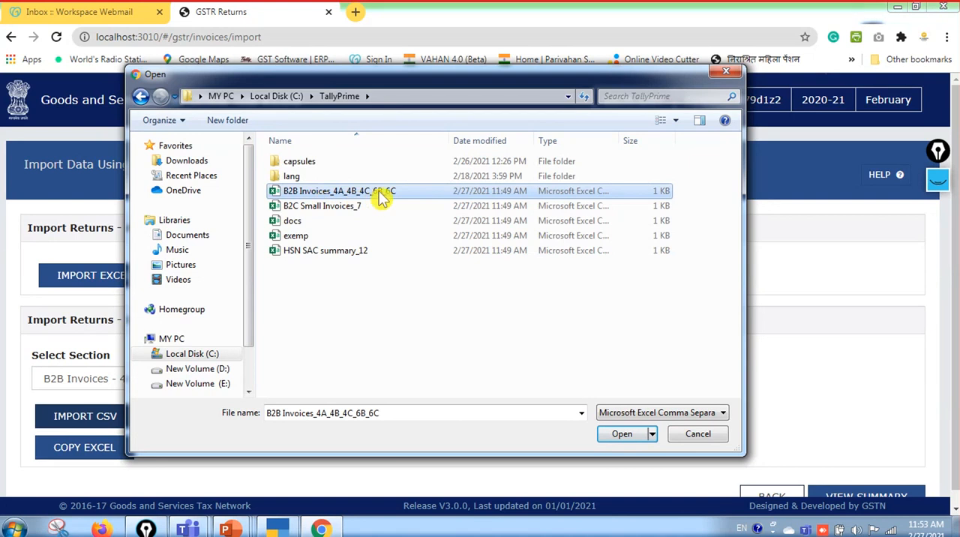
pyautogui.click(612, 438)
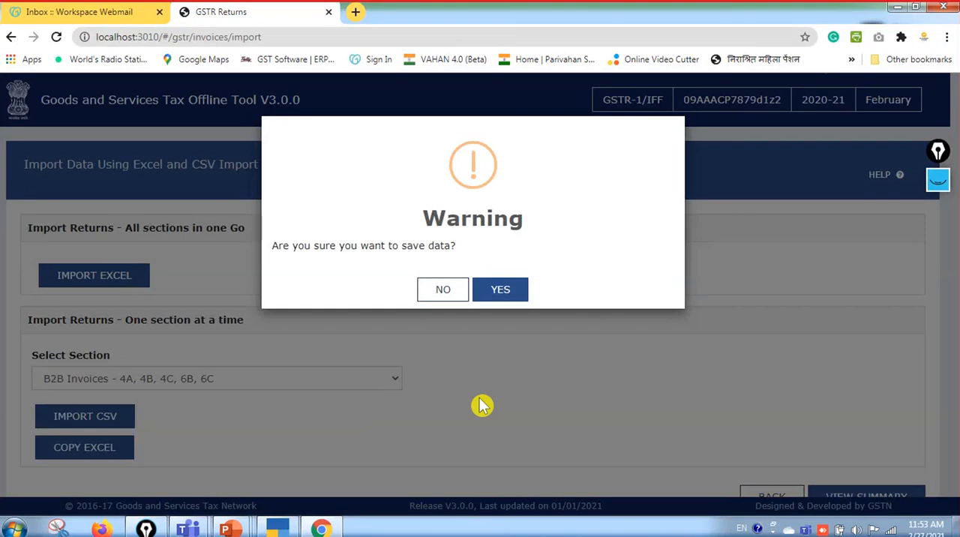
pyautogui.click(499, 299)
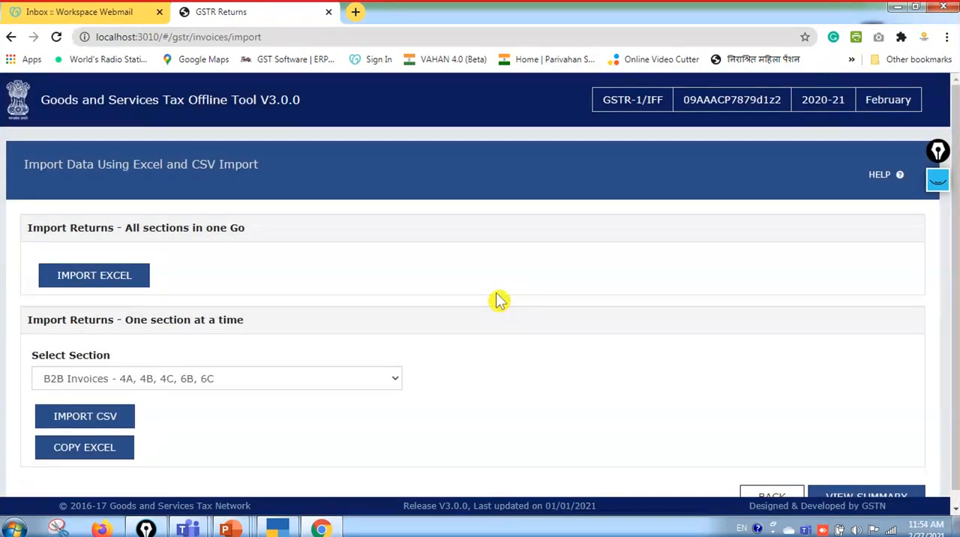
# Switch between TallyPrime and the GST Offline Tool to check the GSTR-1 report for other sections with vouchers to import
pyautogui.click(278, 529)
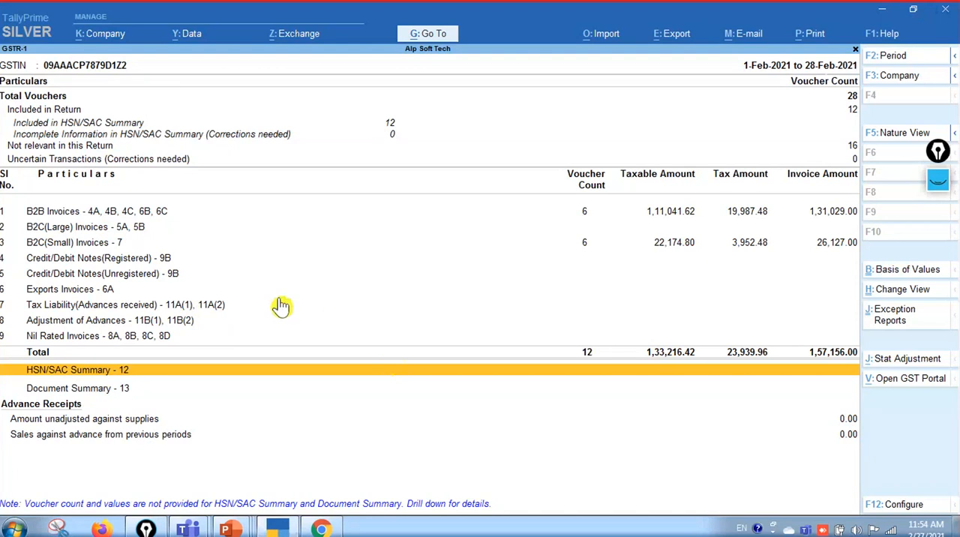
pyautogui.press('Up')
pyautogui.press('Up')
pyautogui.press('Up')
pyautogui.press('Up')
pyautogui.press('Up')
pyautogui.press('Up')
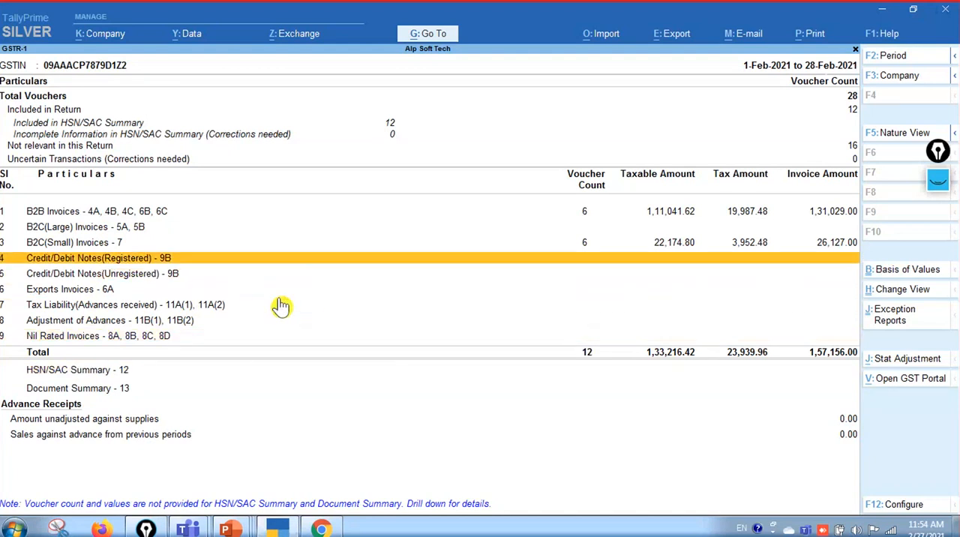
pyautogui.hotkey('alt', 'Tab')
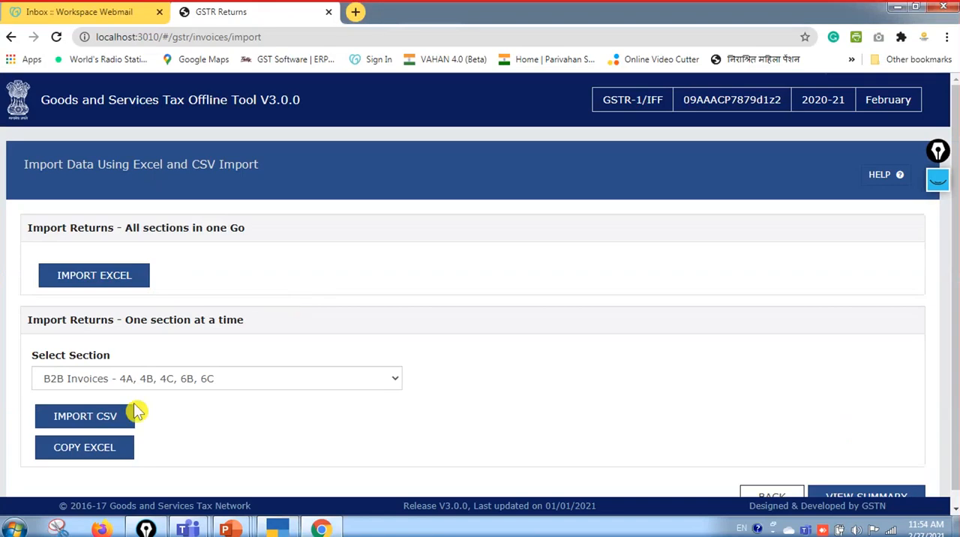
pyautogui.hotkey('alt', 'Tab')
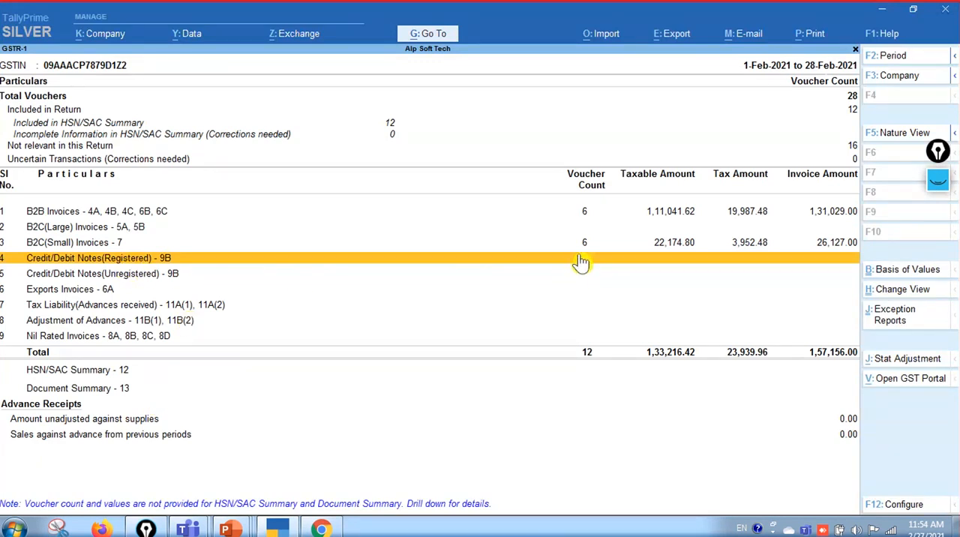
pyautogui.hotkey('alt', 'Tab')
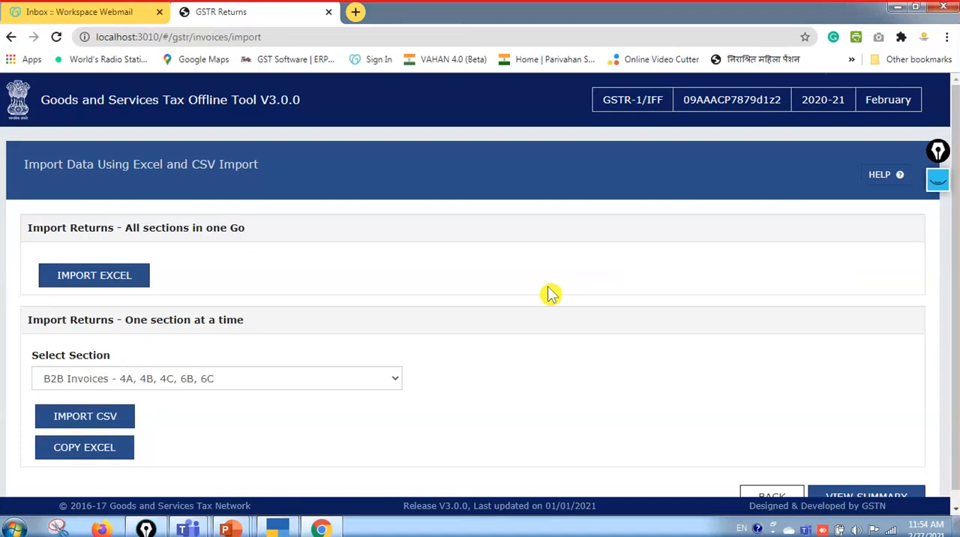
# Choose the Credit/Debit Notes(Registered) - 9B import section and open the return summary
pyautogui.click(396, 384)
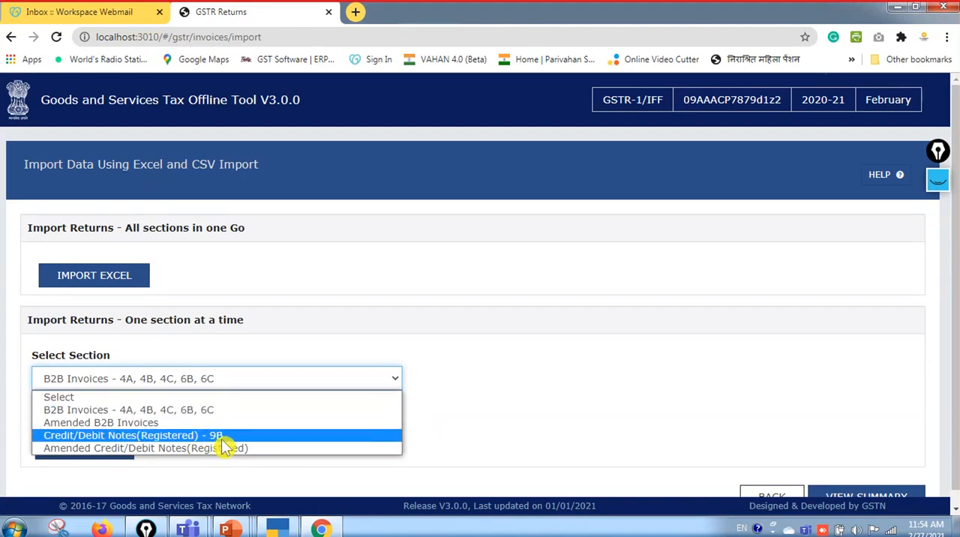
pyautogui.click(218, 436)
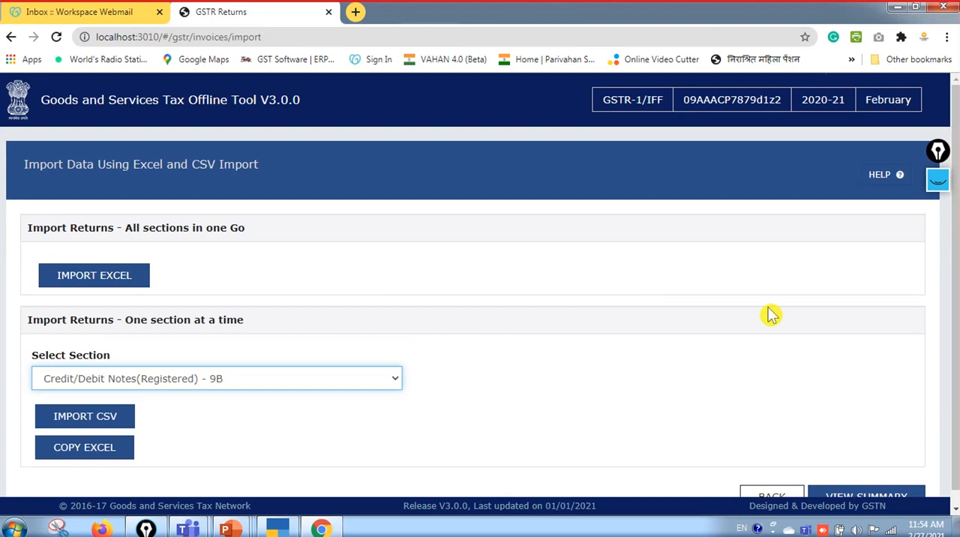
pyautogui.scroll(-1, 957, 261)
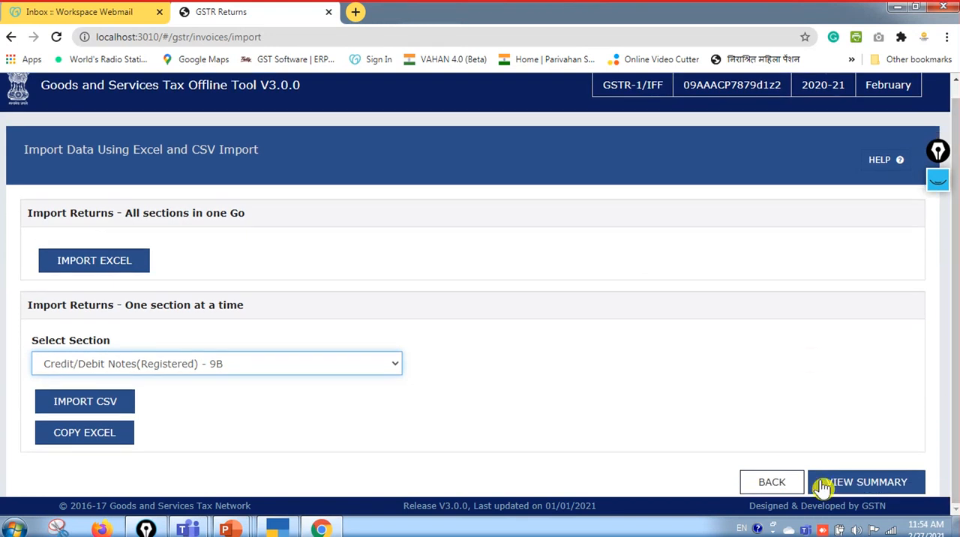
pyautogui.click(861, 484)
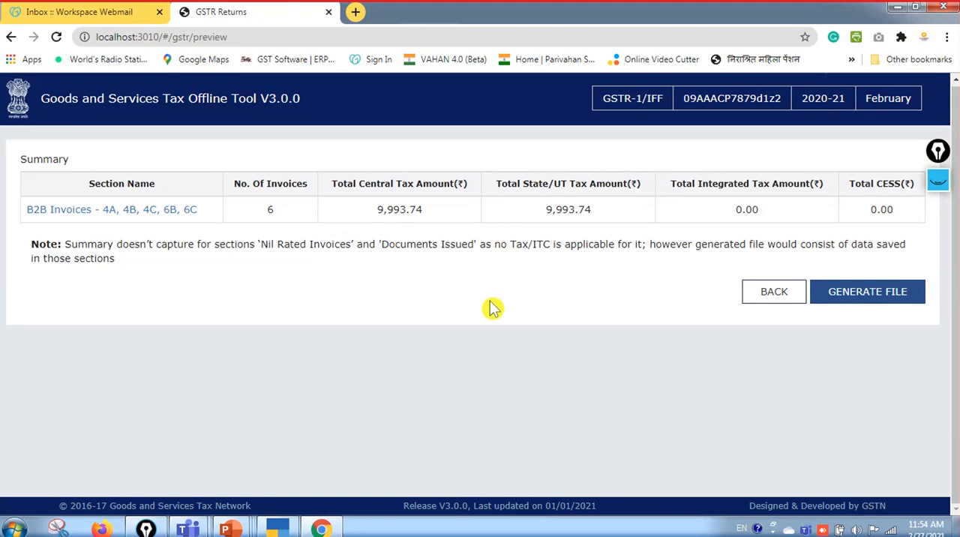
# Compare the summary's B2B invoice count and tax amounts with TallyPrime's GSTR-1 report, opening its B2B Invoices voucher register
pyautogui.hotkey('alt', 'Tab')
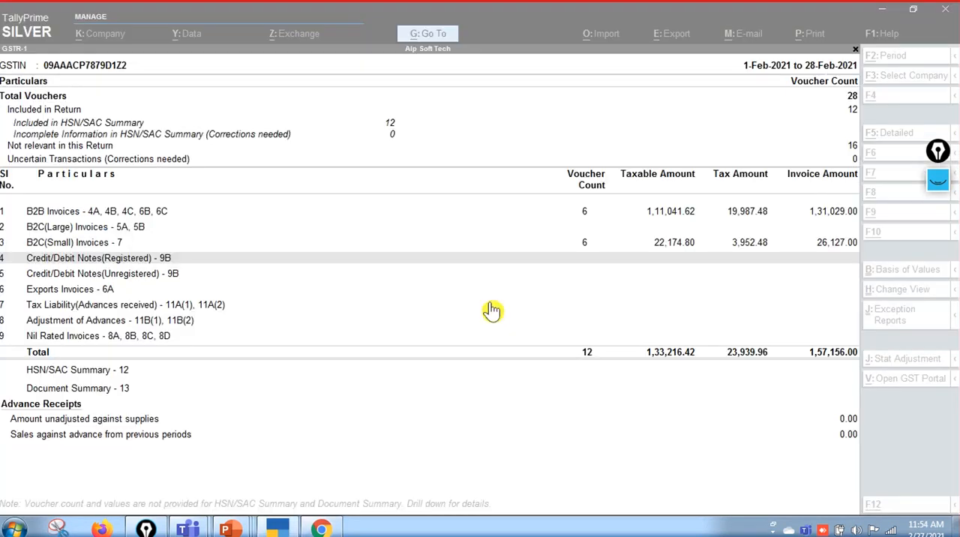
pyautogui.click(247, 216)
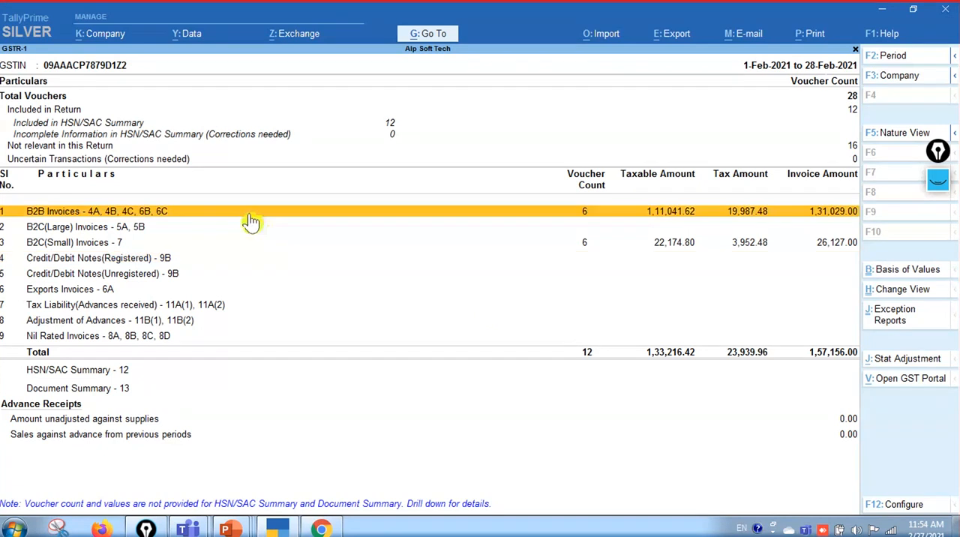
pyautogui.hotkey('alt', 'Tab')
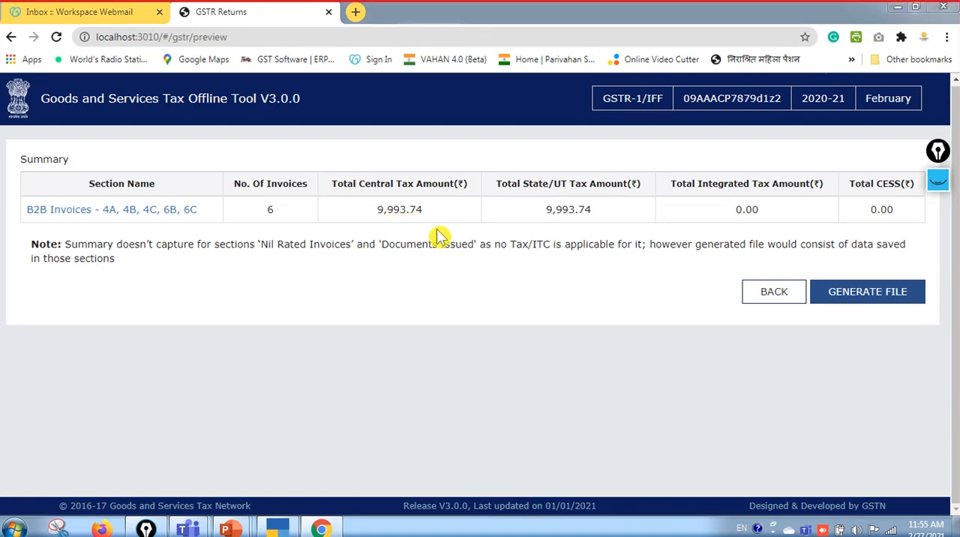
pyautogui.hotkey('alt', 'Tab')
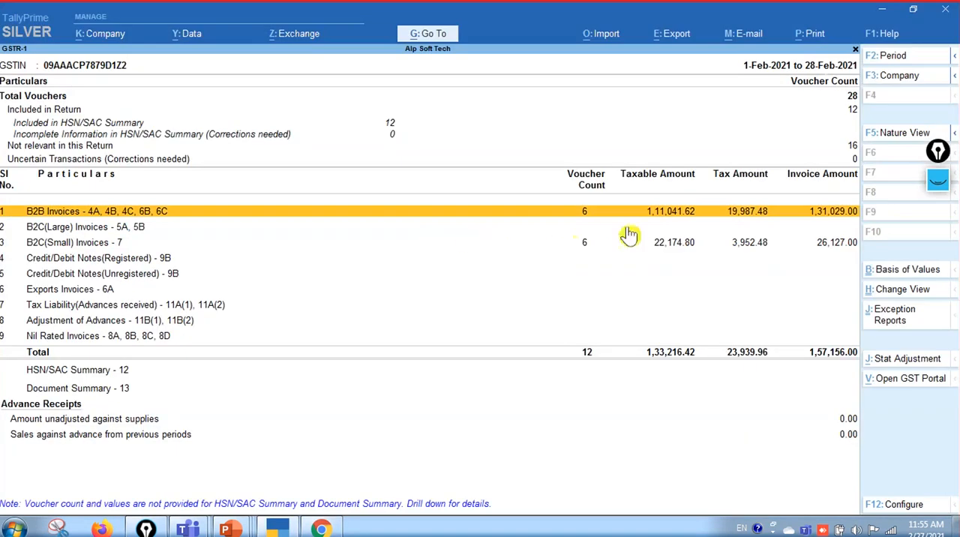
pyautogui.click(750, 216)
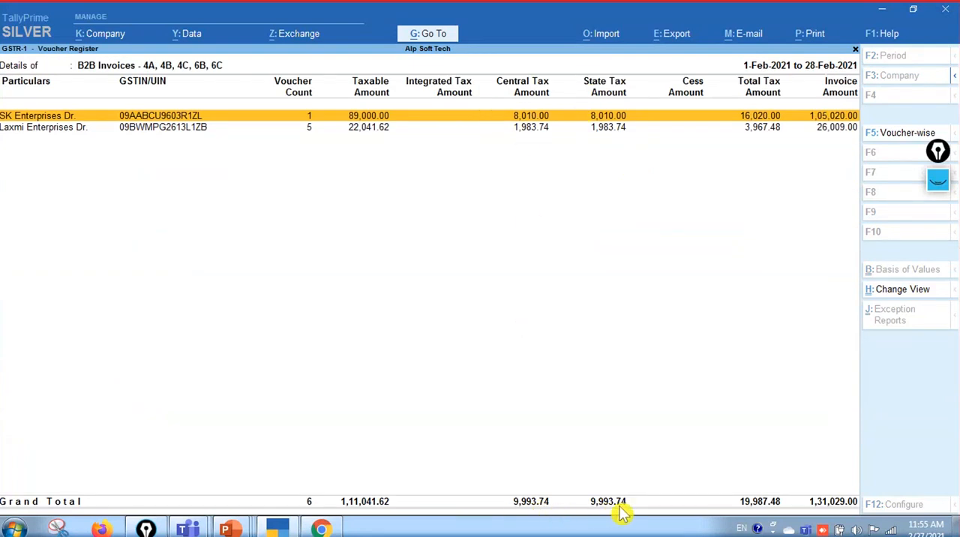
# Close the B2B voucher register, generate the return's JSON file in the GST Offline Tool, and go back to the section data page
pyautogui.press('Escape')
pyautogui.hotkey('alt', 'Tab')
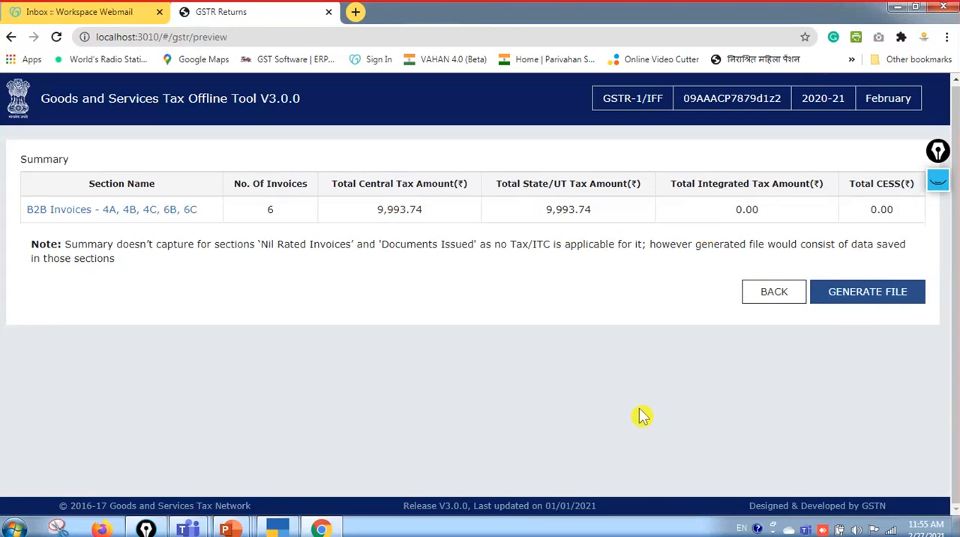
pyautogui.click(869, 301)
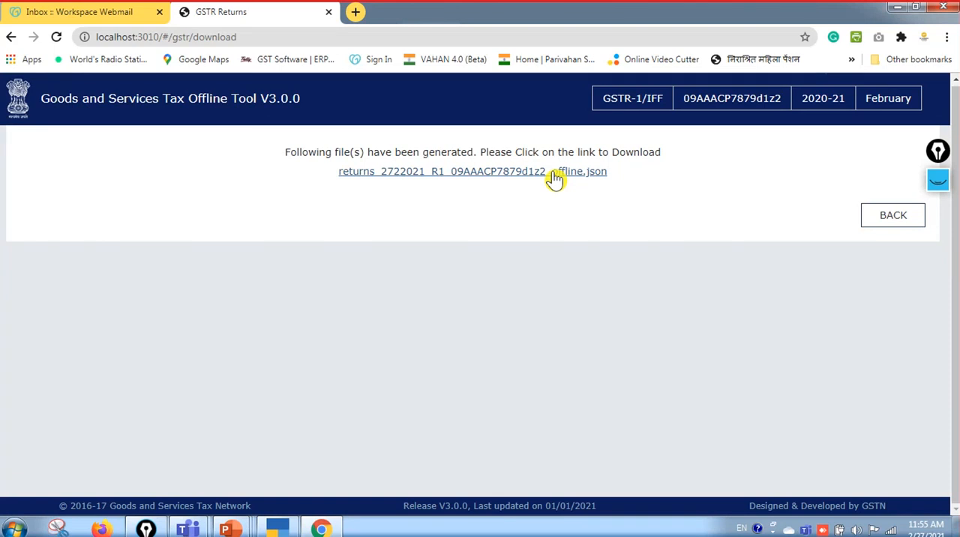
pyautogui.click(893, 218)
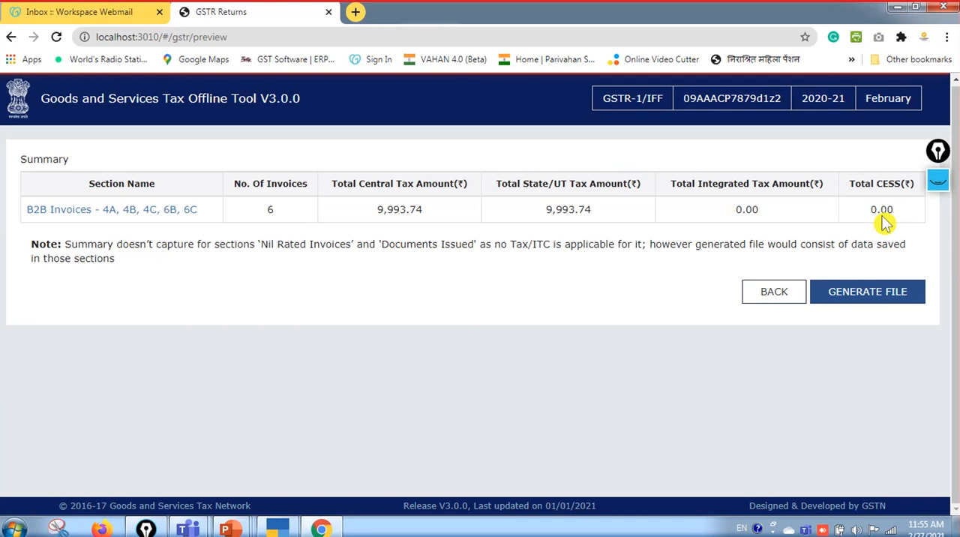
pyautogui.click(774, 293)
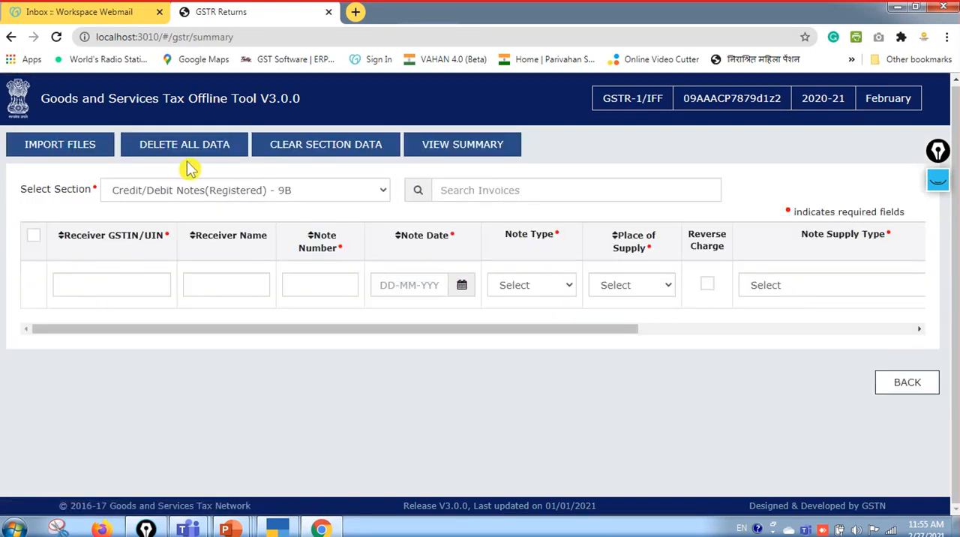
# Switch to TallyPrime, leave the February return, and reopen the GSTR-1 report from the list of reports
pyautogui.click(277, 529)
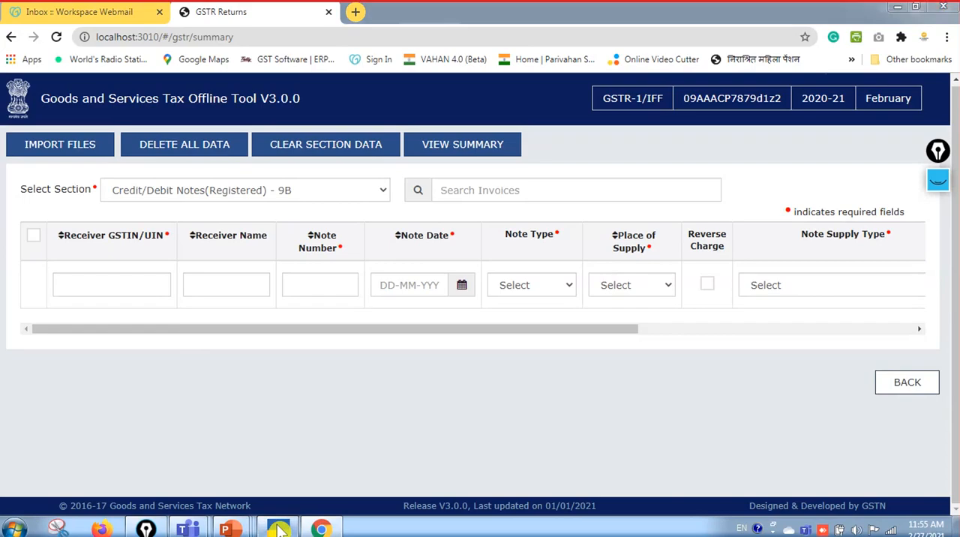
pyautogui.press('Escape')
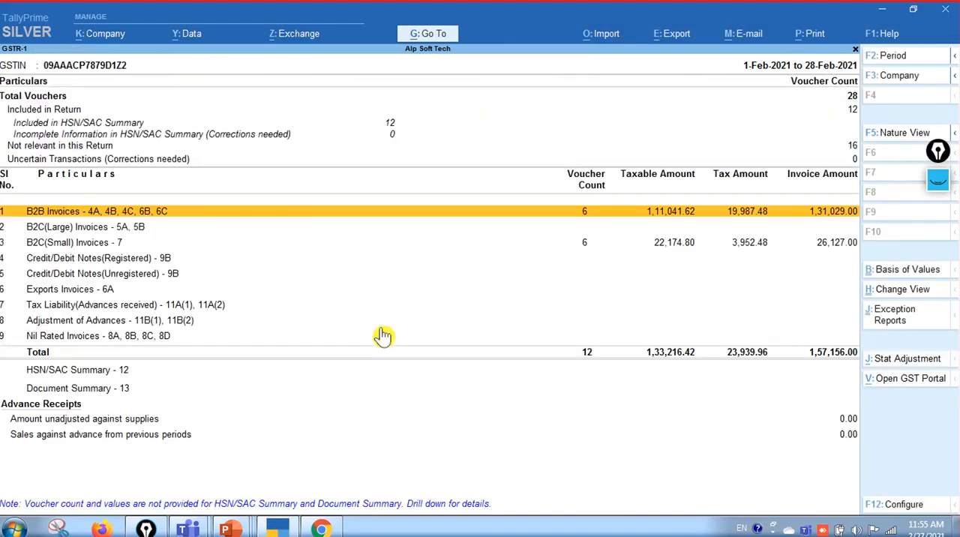
pyautogui.press('Escape')
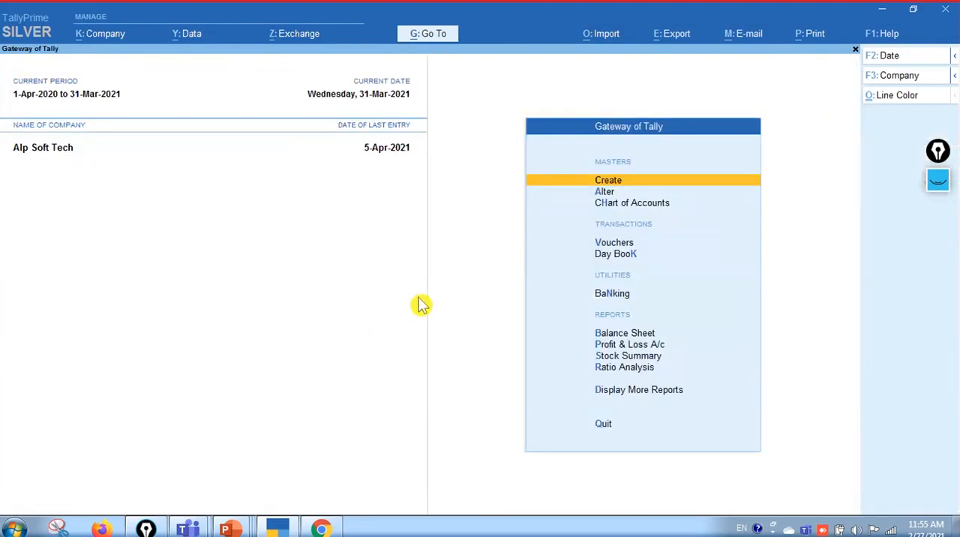
pyautogui.press('alt')
pyautogui.hotkey('alt', 'g')
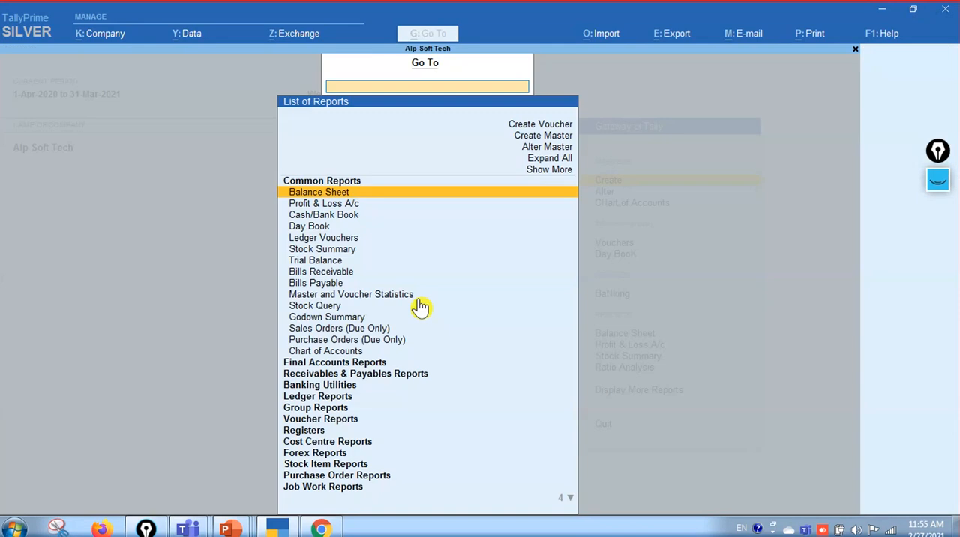
pyautogui.write('1')
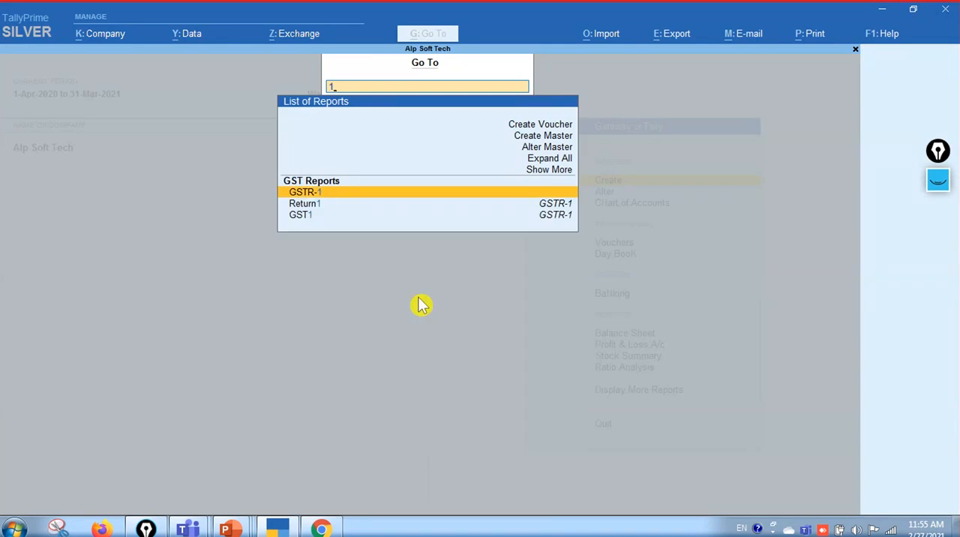
pyautogui.press('Return')
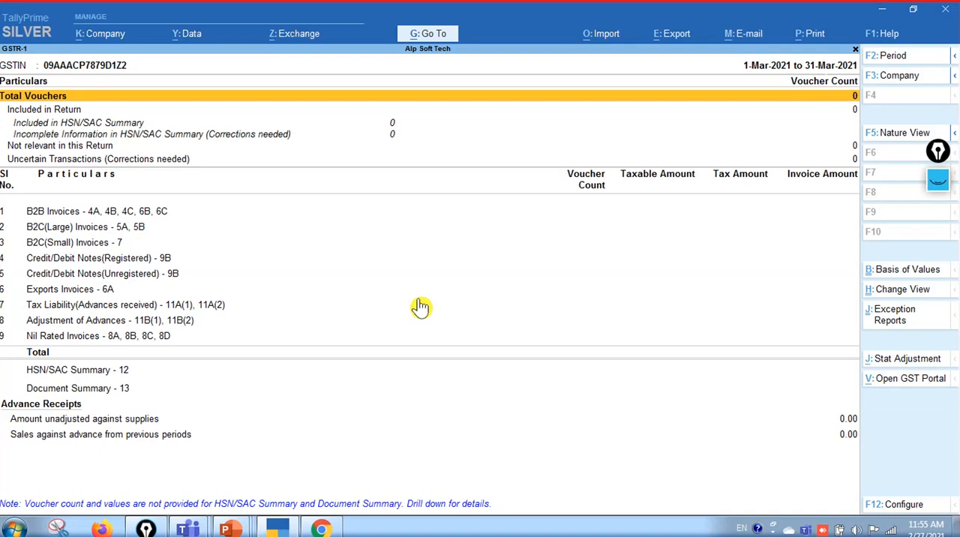
# Set the GSTR-1 report period to January 2021
pyautogui.press('F2')
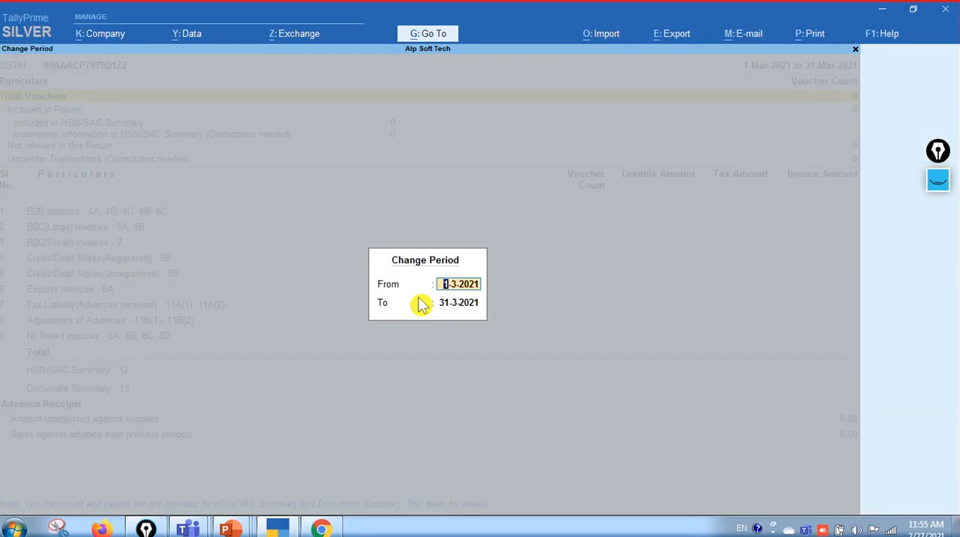
pyautogui.write('jan')
pyautogui.press('Return')
pyautogui.write('jan')
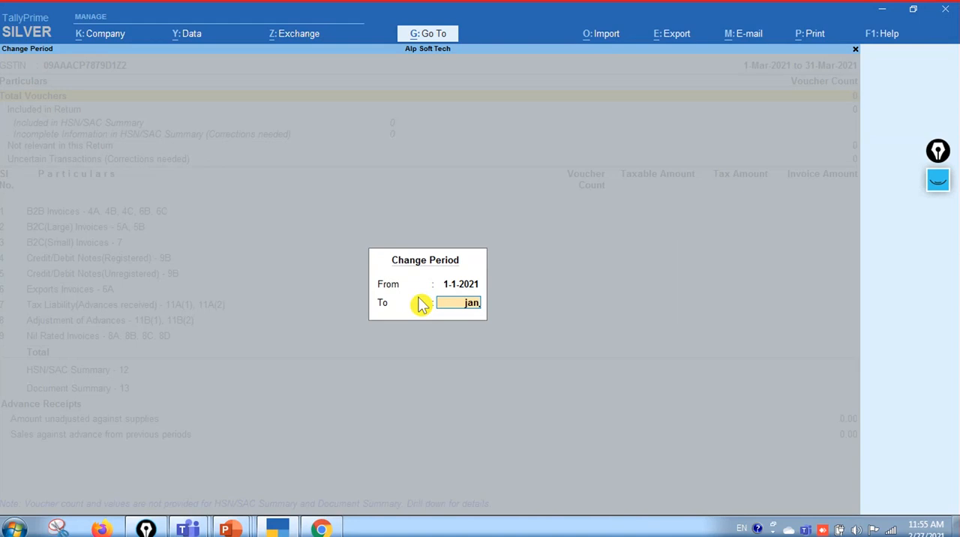
pyautogui.press('Return')
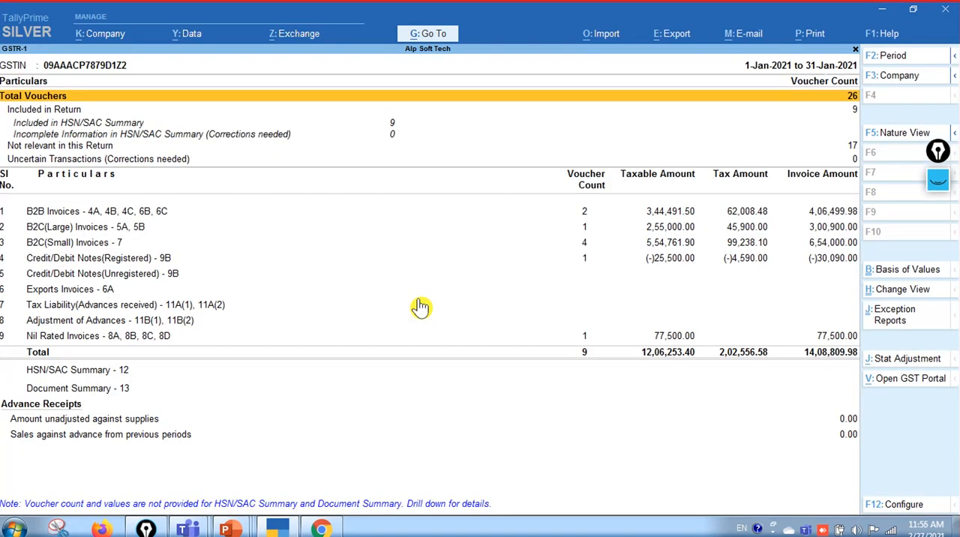
# Review the January GSTR-1 section rows from B2B Invoices to Credit/Debit Notes(Registered), checking voucher counts and amounts
pyautogui.press('Down')
pyautogui.press('Down')
pyautogui.press('Down')
pyautogui.press('Down')
pyautogui.press('Down')
pyautogui.press('Down')
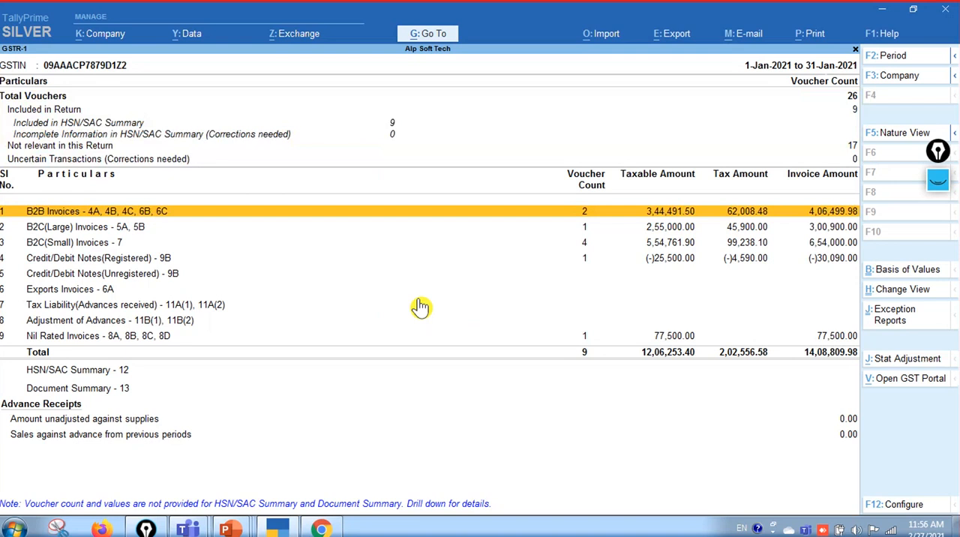
pyautogui.press('Down')
pyautogui.press('Down')
pyautogui.press('Down')
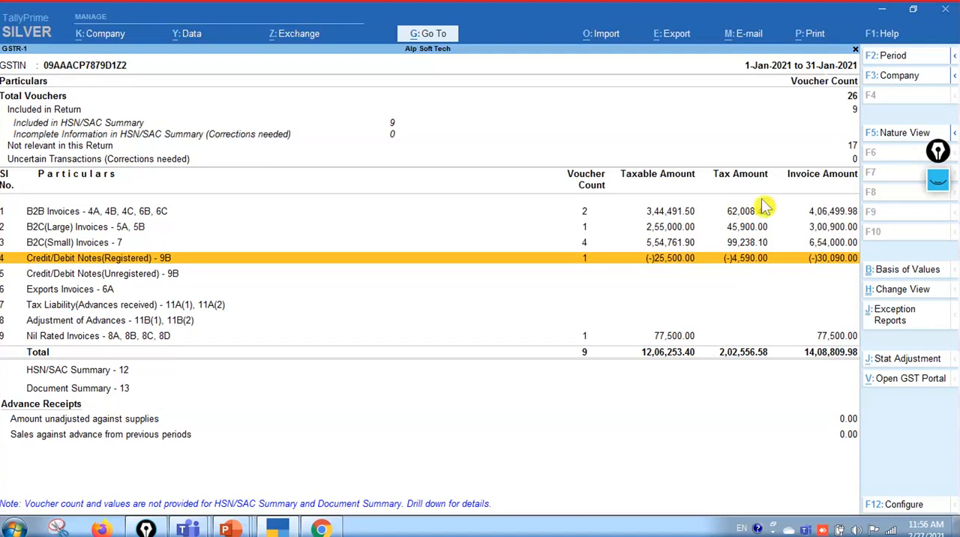
pyautogui.press('Up')
pyautogui.press('Up')
pyautogui.press('Up')
pyautogui.press('Up')
pyautogui.press('Up')
pyautogui.press('Down')
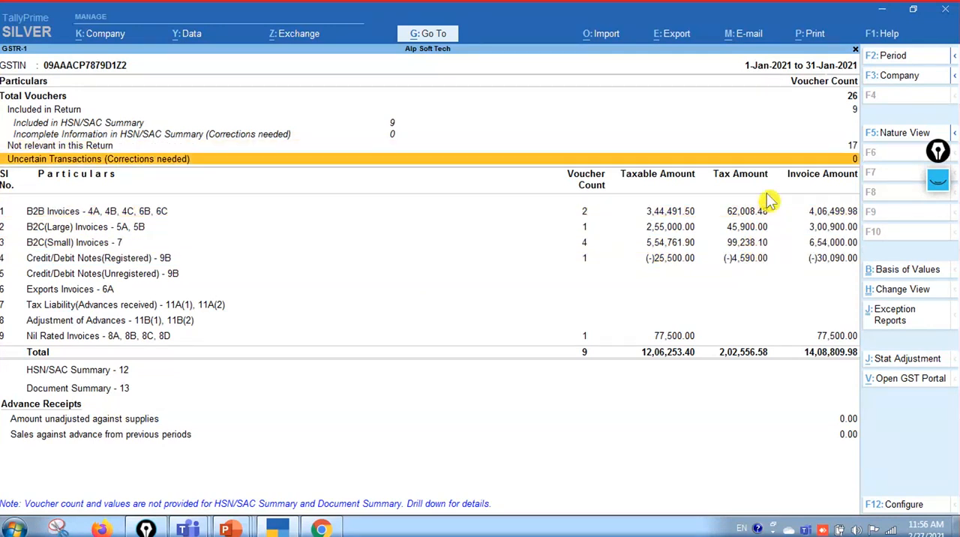
pyautogui.press('Up')
pyautogui.press('Up')
pyautogui.press('Down')
pyautogui.press('Down')
pyautogui.press('Down')
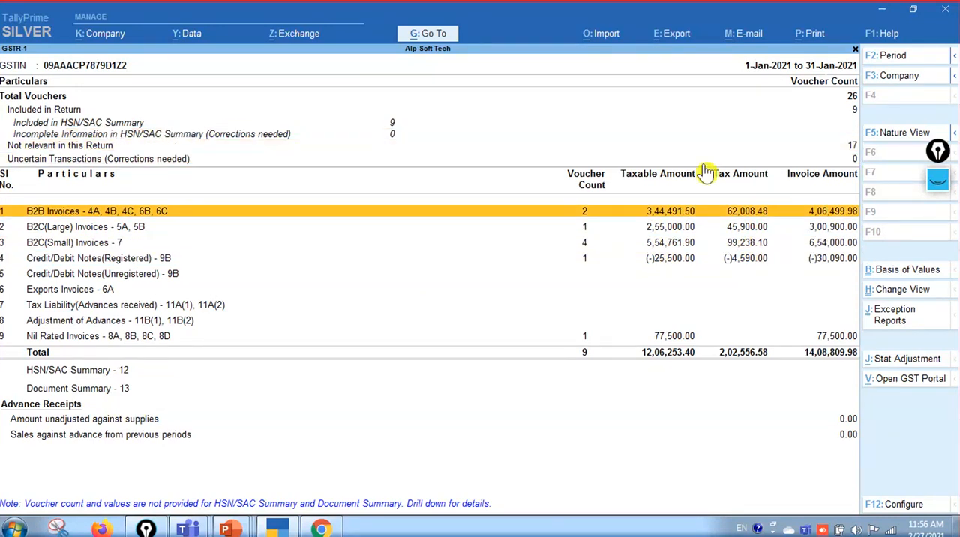
# Export the January GSTR-1 return in Excel (Spreadsheet) format to C:\TallyPrime, with the document summary and all vouchers included
pyautogui.click(677, 37)
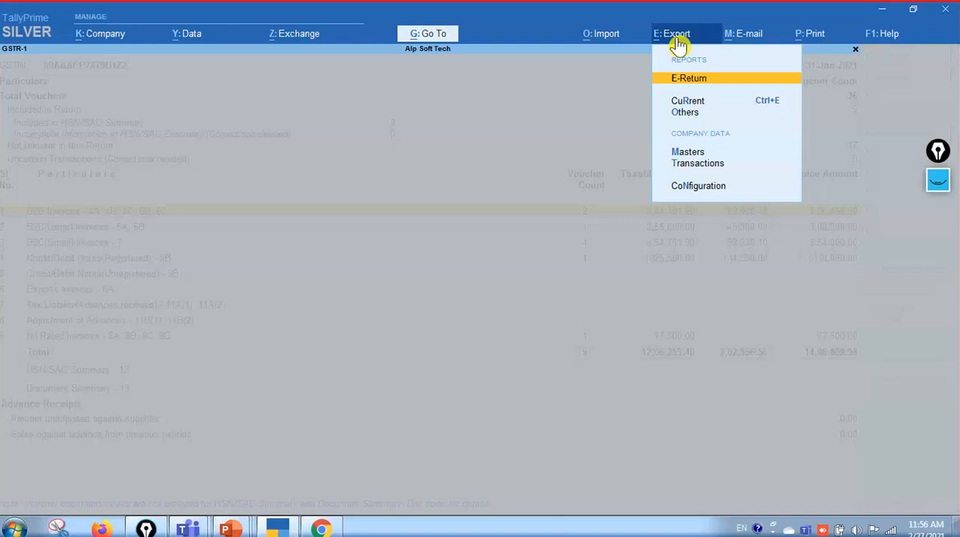
pyautogui.click(720, 98)
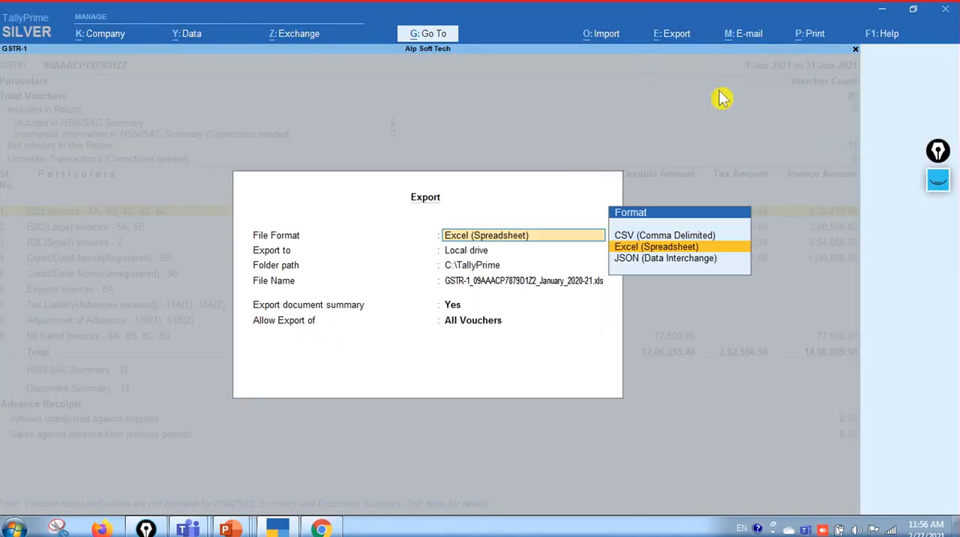
pyautogui.press('Up')
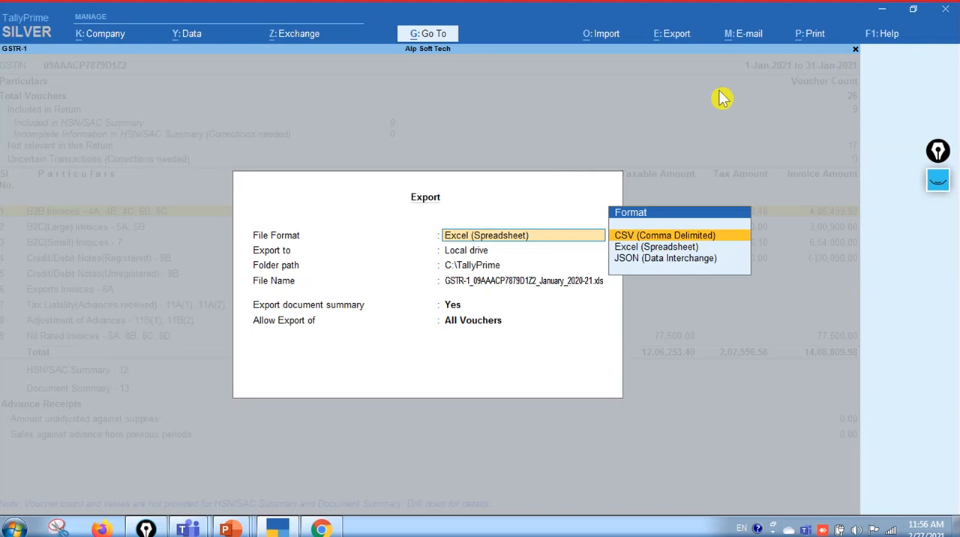
pyautogui.press('Down')
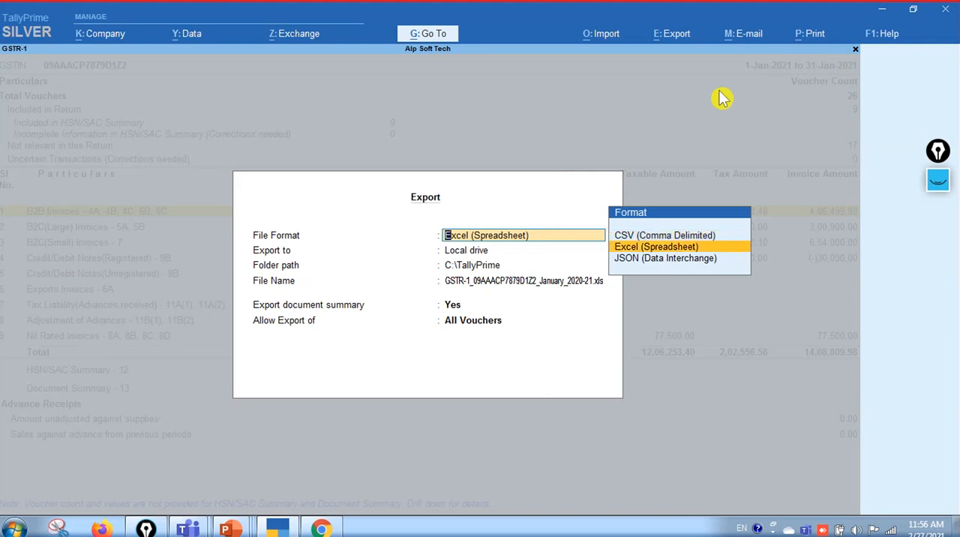
pyautogui.press('Return')
pyautogui.press('Return')
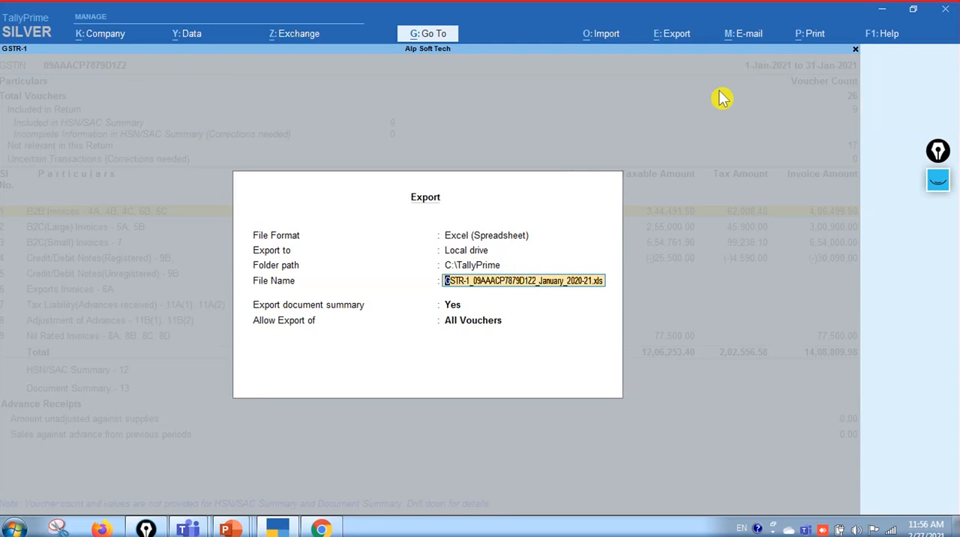
pyautogui.press('Return')
pyautogui.press('Return')
pyautogui.press('Return')
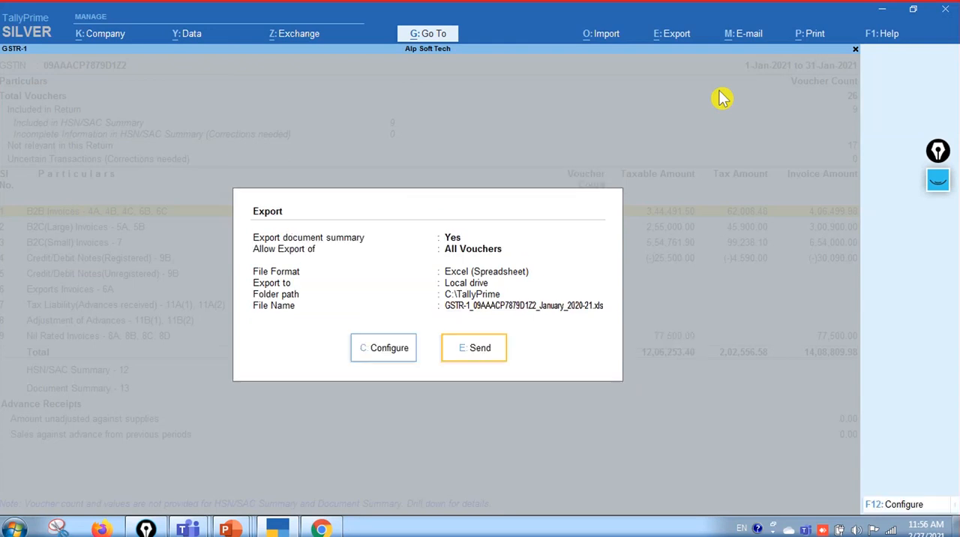
pyautogui.press('Return')
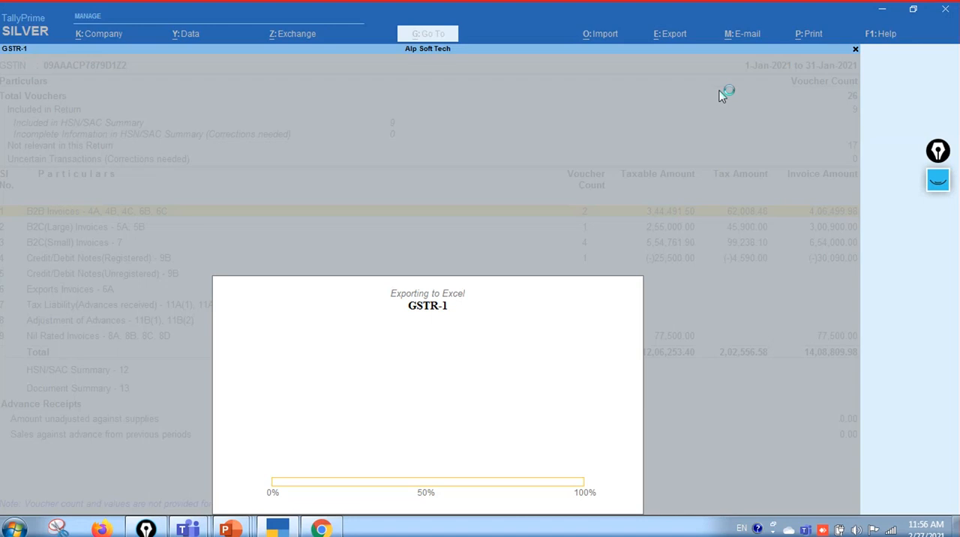
pyautogui.click(722, 99)
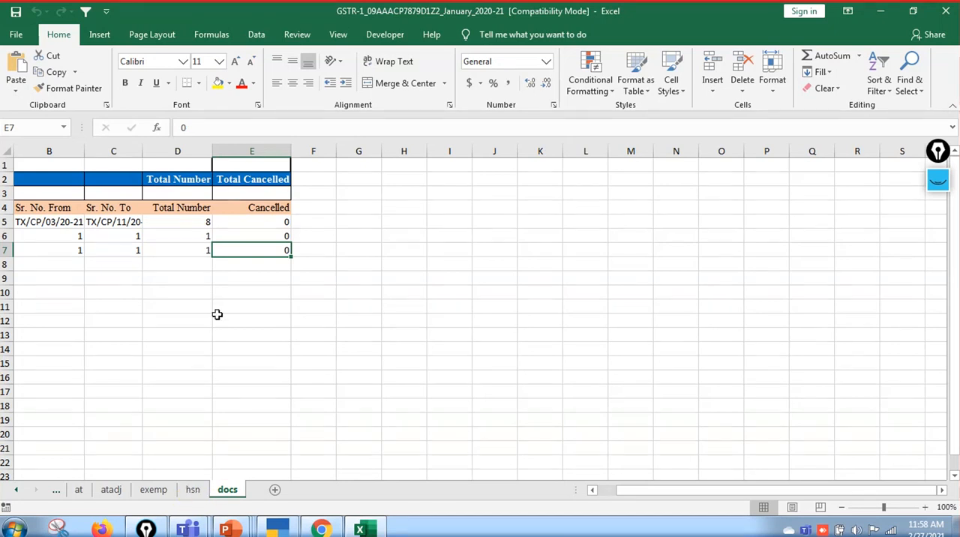
# Examine the exported workbook's hsn, exemp, atadj, b2b, b2cl, b2cs, cdnr and cdnur sheets, then close the workbook
pyautogui.click(193, 490)
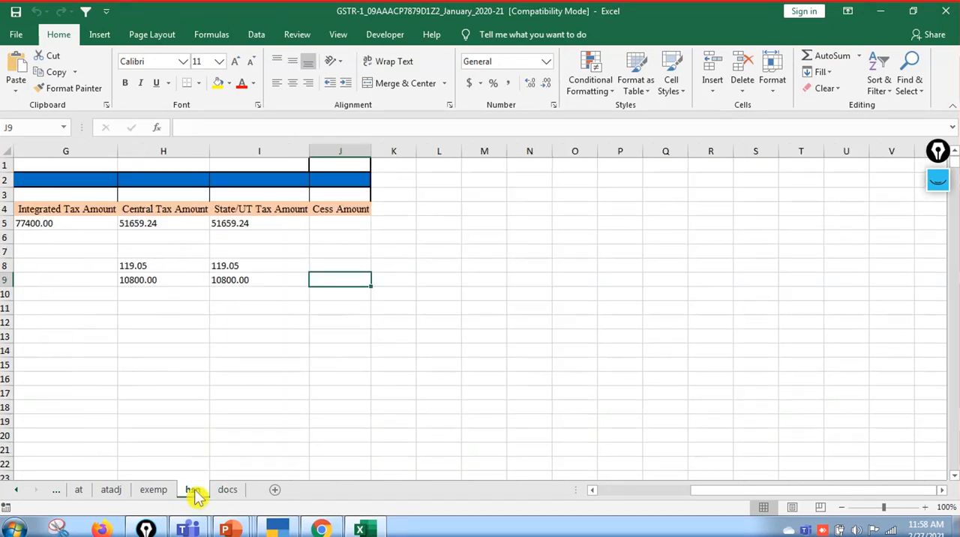
pyautogui.click(153, 491)
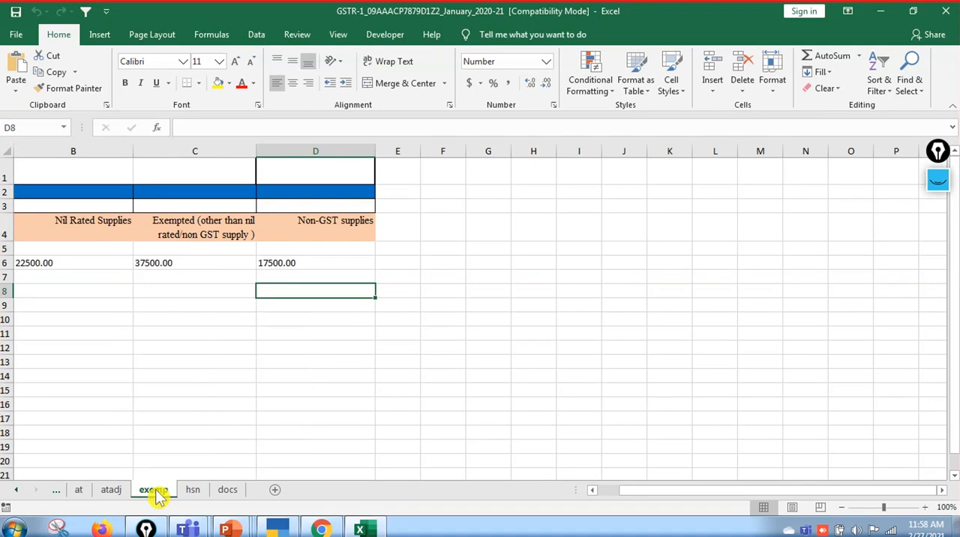
pyautogui.click(119, 493)
pyautogui.click(16, 492)
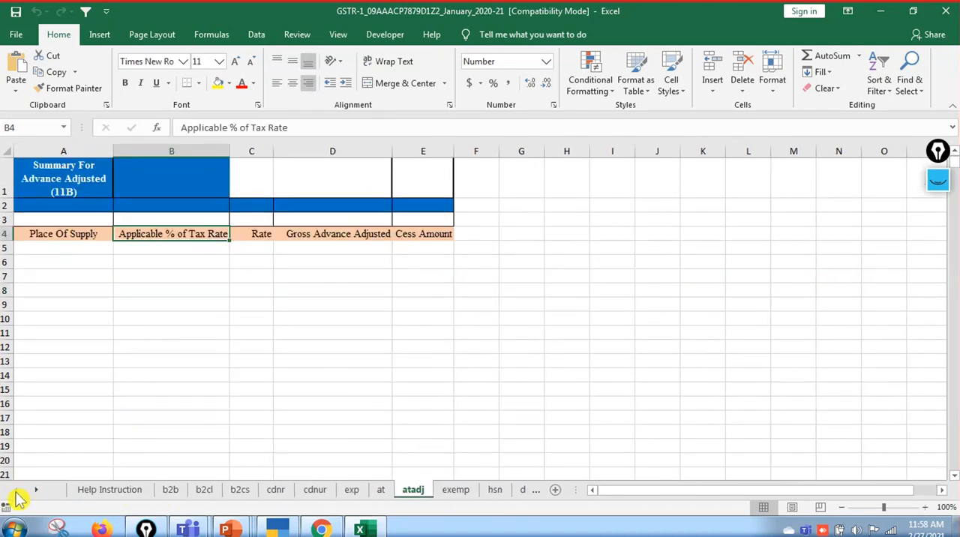
pyautogui.click(171, 490)
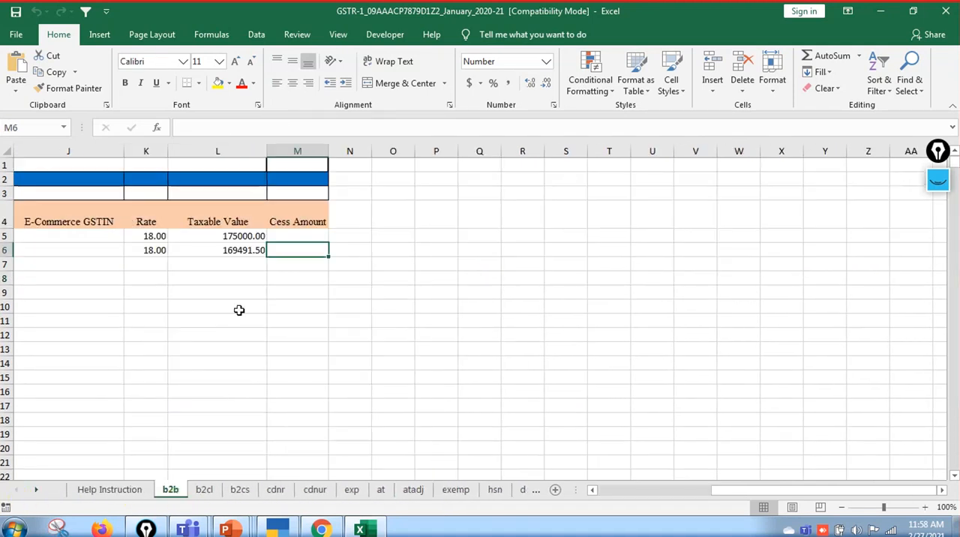
pyautogui.click(206, 491)
pyautogui.click(242, 492)
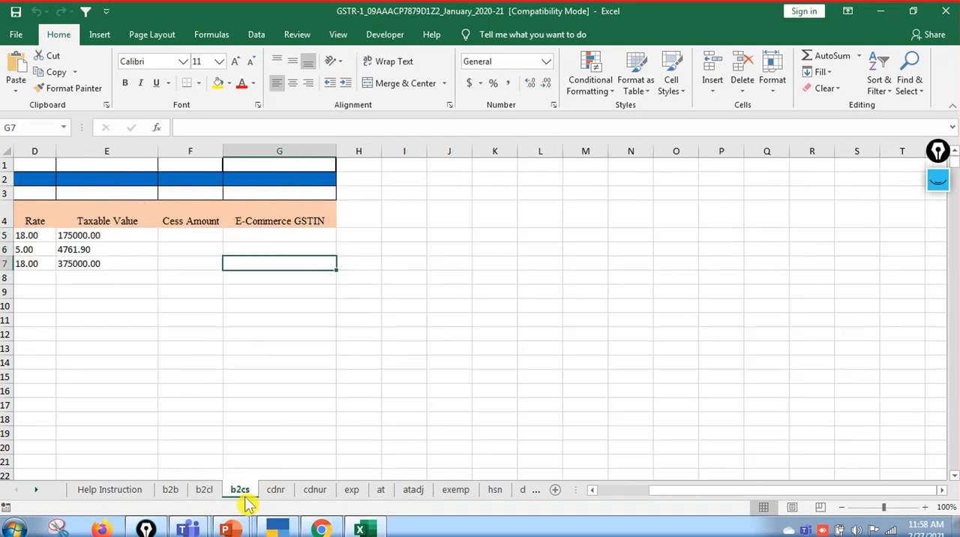
pyautogui.click(279, 492)
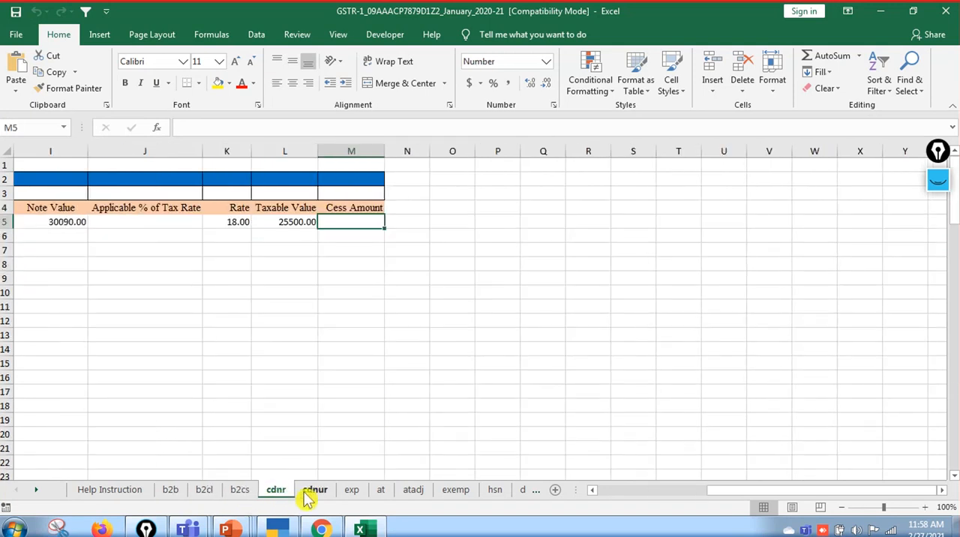
pyautogui.click(307, 495)
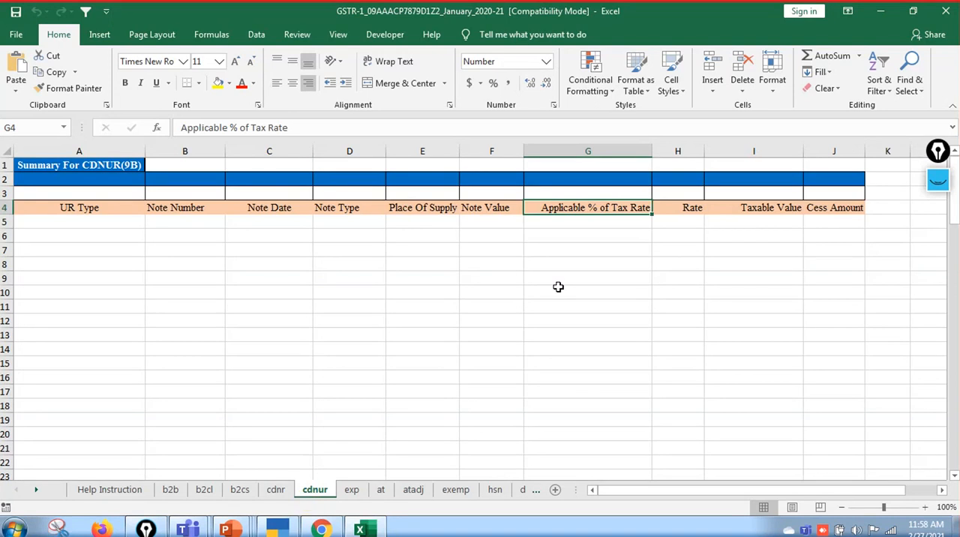
pyautogui.click(944, 16)
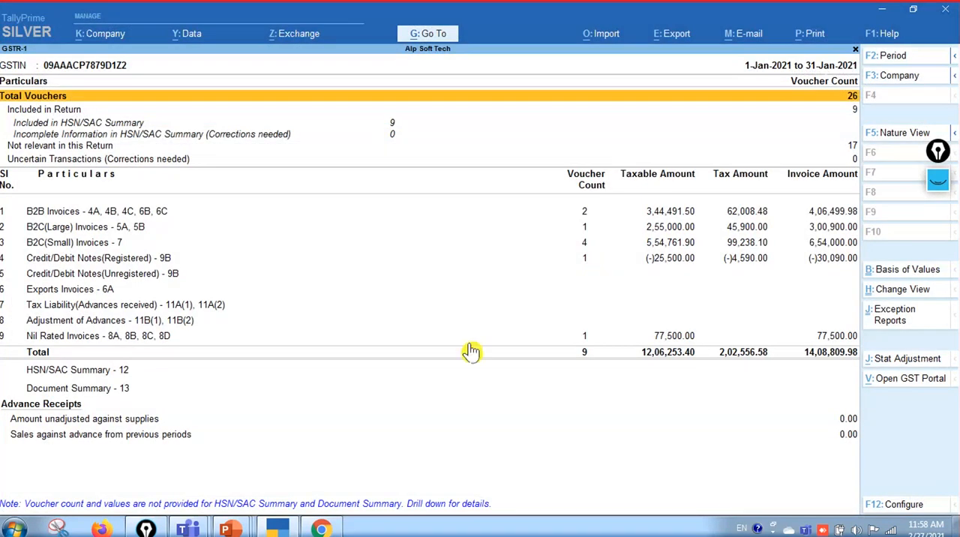
# Switch to the GST Offline Tool and try to import all sections from the January GSTR-1 Excel workbook in C:\TallyPrime
pyautogui.click(321, 531)
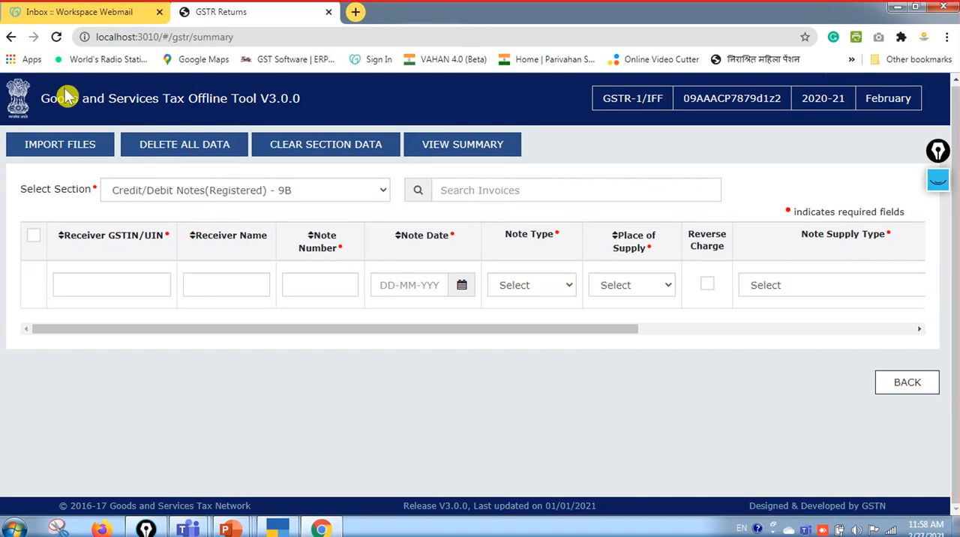
pyautogui.click(88, 152)
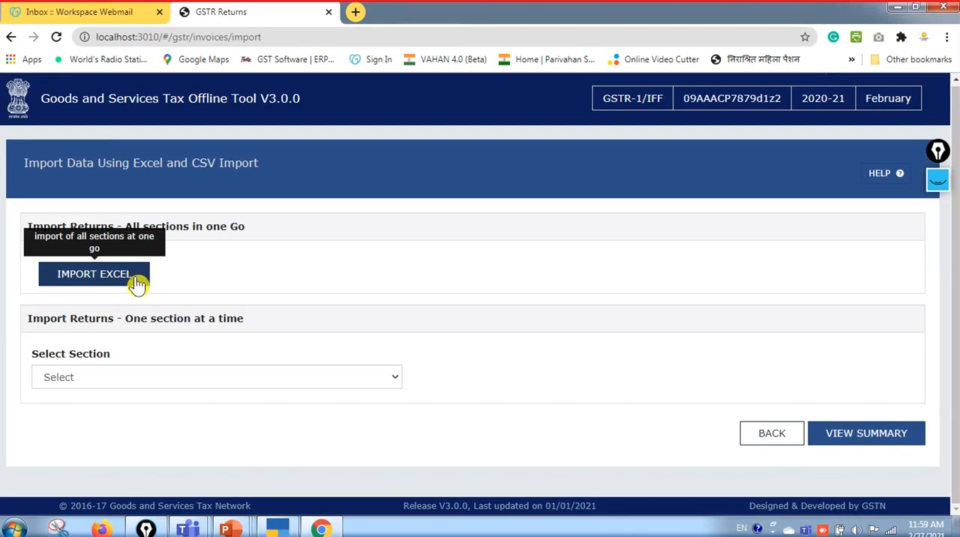
pyautogui.click(137, 283)
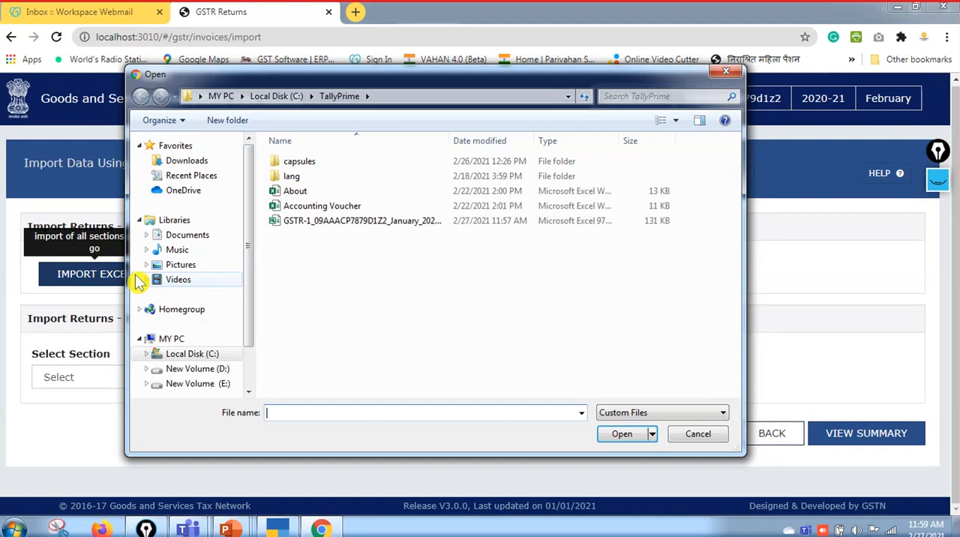
pyautogui.click(367, 221)
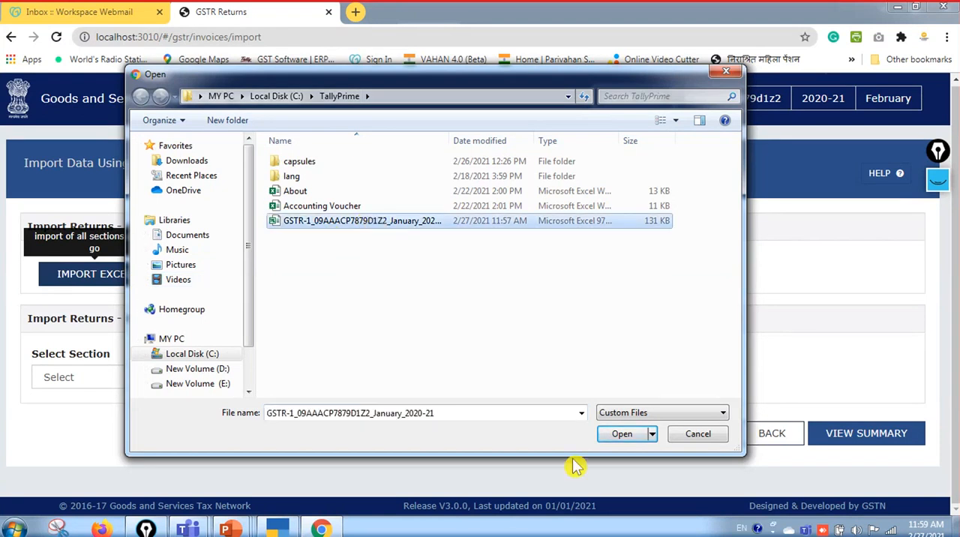
pyautogui.click(622, 435)
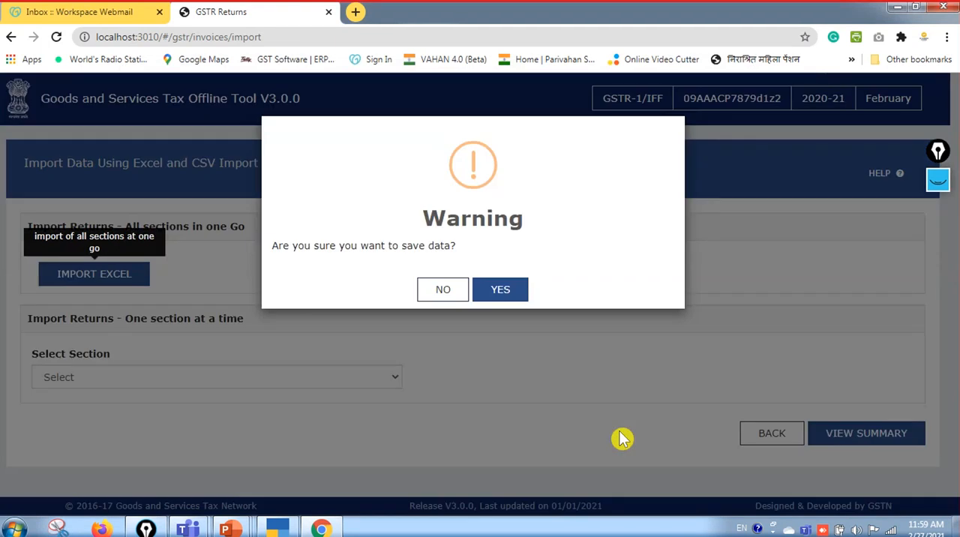
pyautogui.click(512, 299)
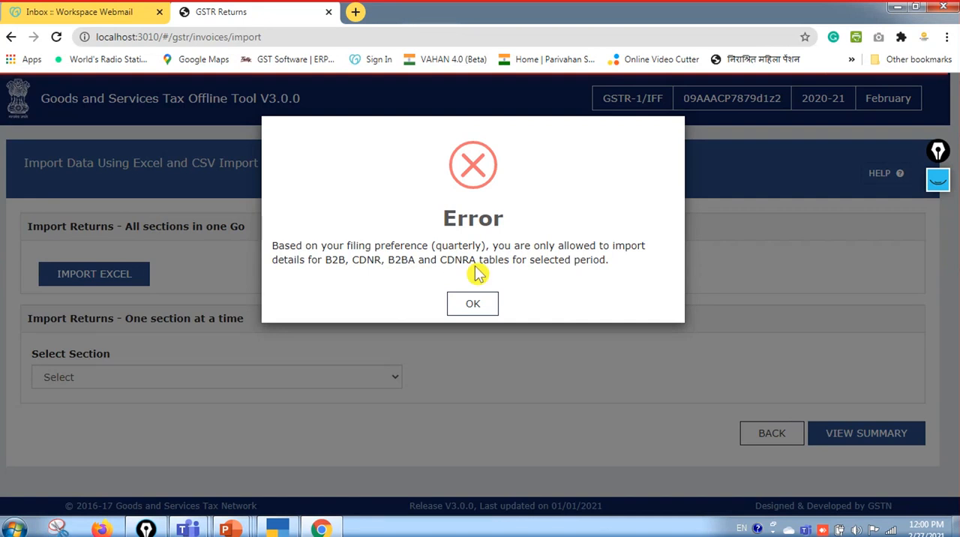
pyautogui.click(474, 303)
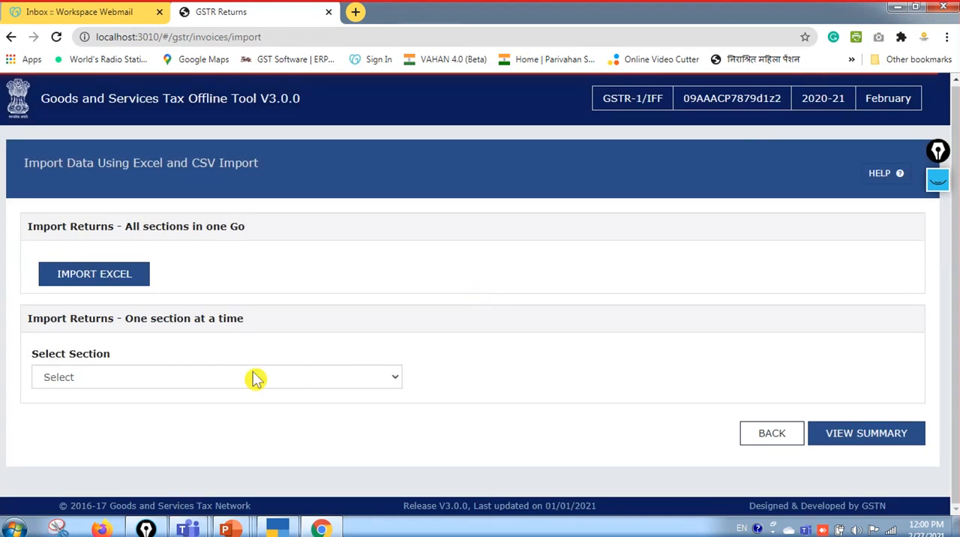
# Open the exported January 2020-21 GSTR-1 workbook from the C:\TallyPrime folder in Excel
pyautogui.press('super+e')
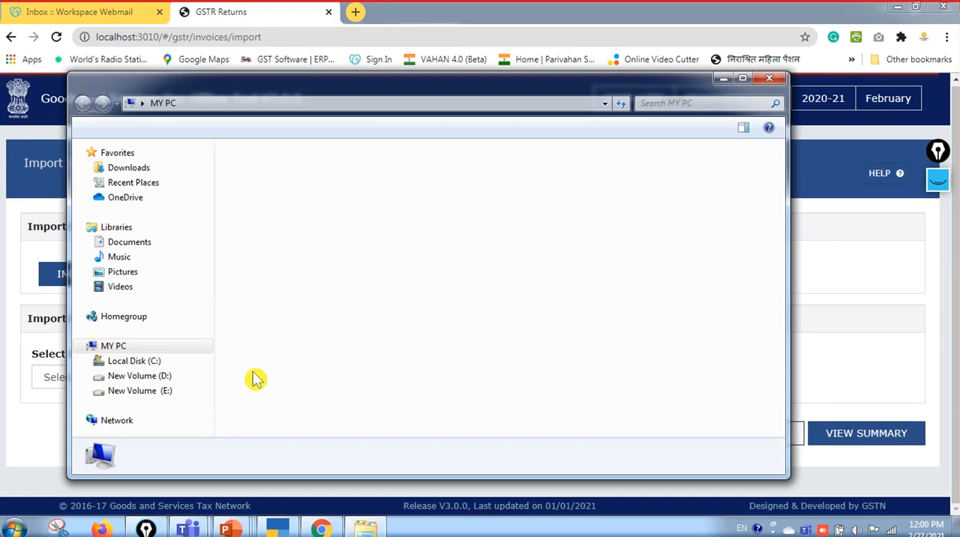
pyautogui.doubleClick(374, 180)
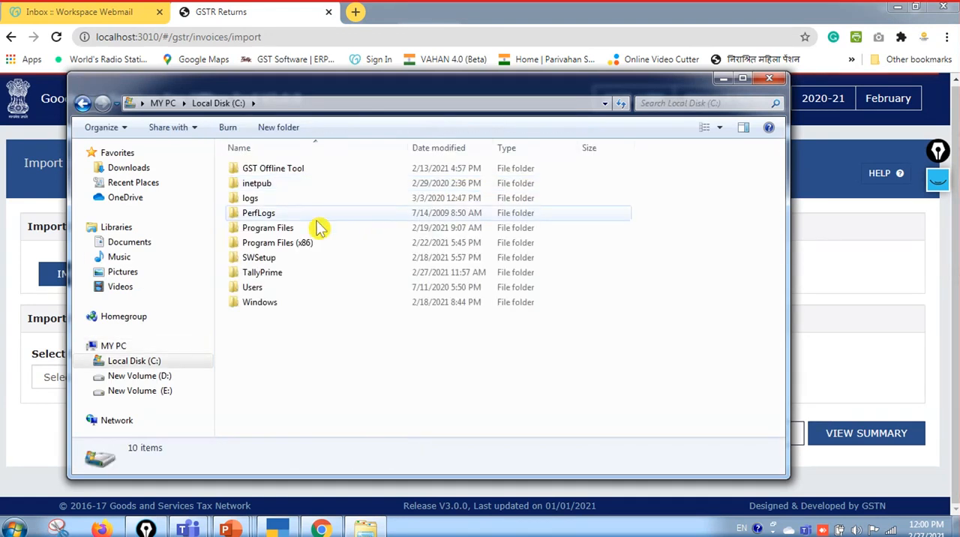
pyautogui.doubleClick(294, 274)
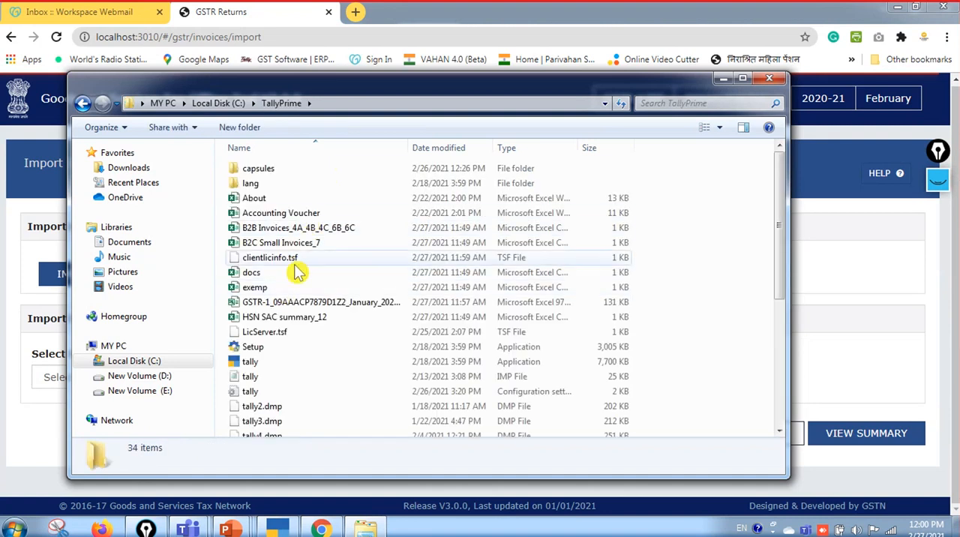
pyautogui.click(360, 308)
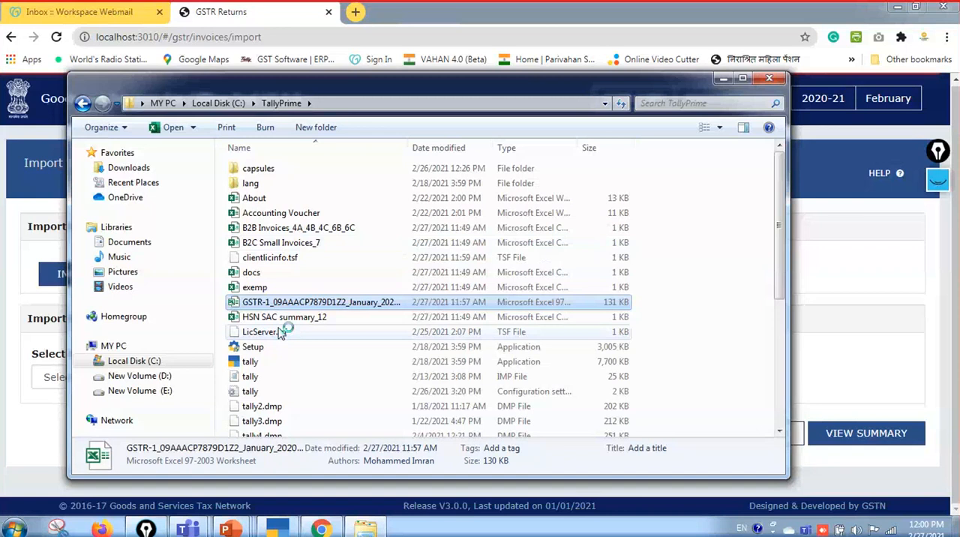
pyautogui.press('Return')
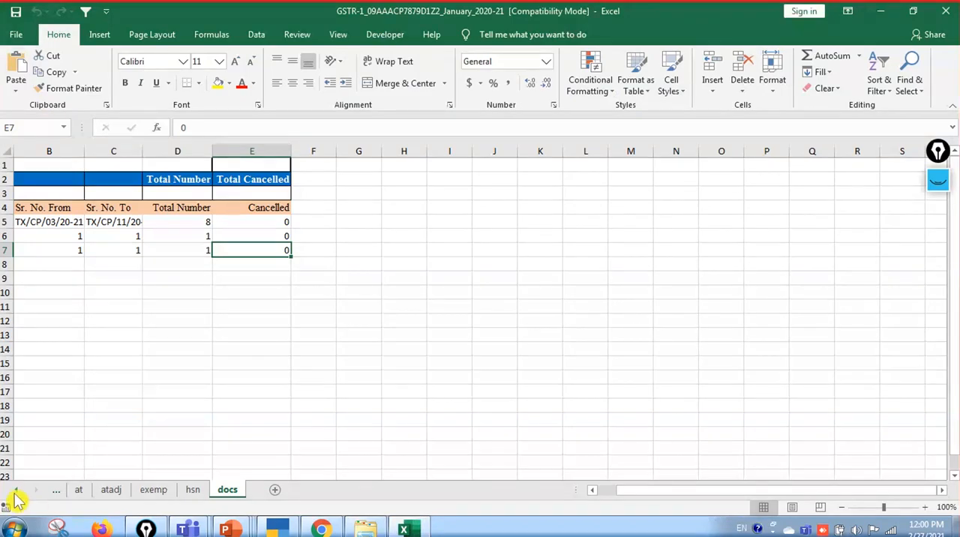
# Delete the hsn sheet from the January GSTR-1 workbook
pyautogui.click(15, 491)
pyautogui.click(16, 497)
pyautogui.click(17, 496)
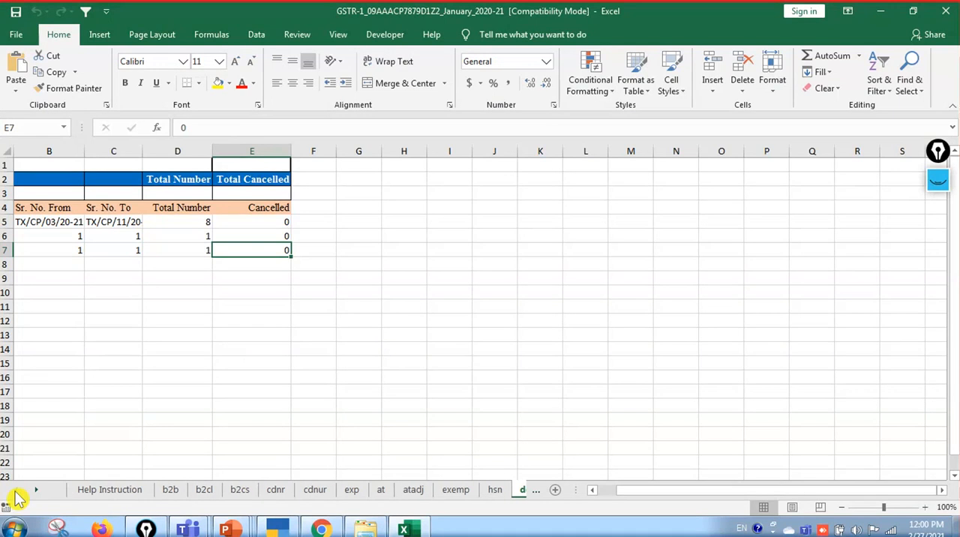
pyautogui.click(495, 492)
pyautogui.rightClick(495, 491)
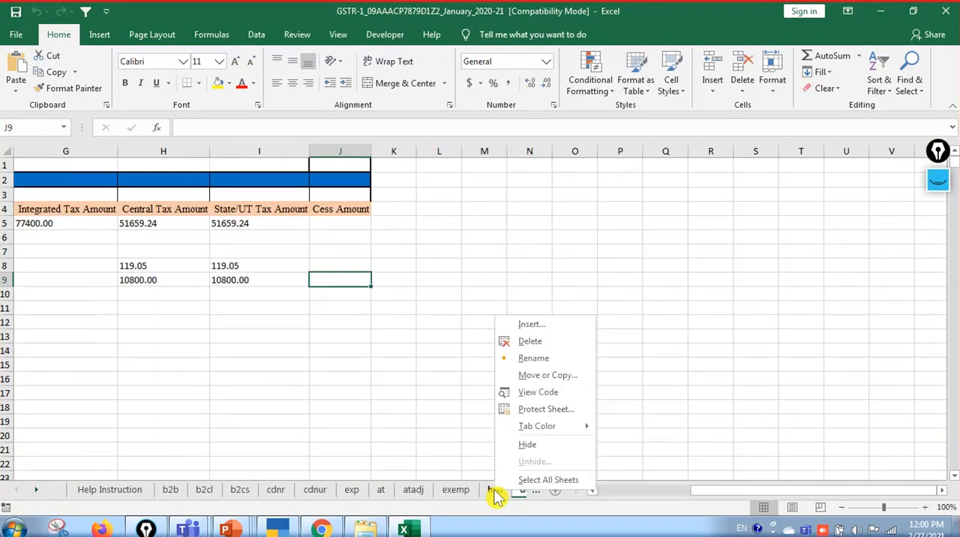
pyautogui.press('Escape')
pyautogui.rightClick(495, 492)
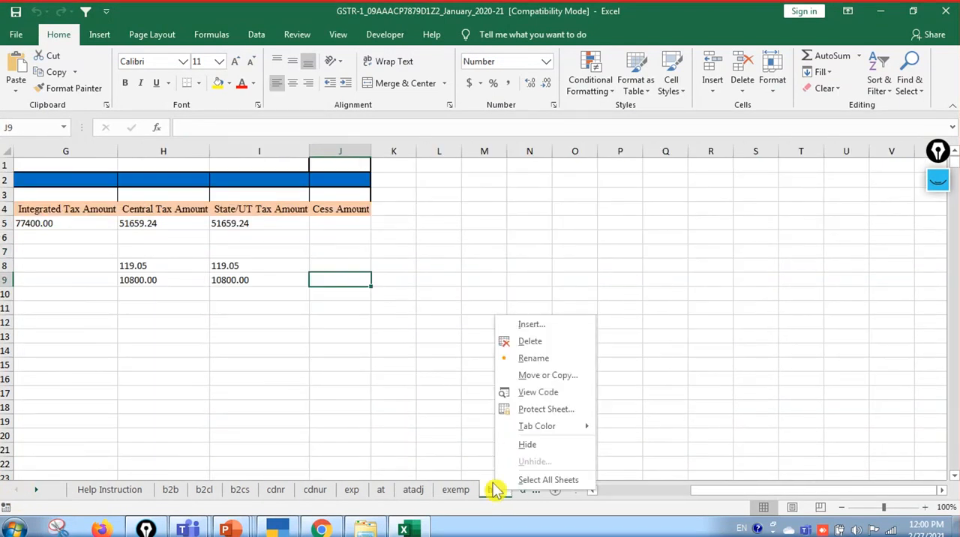
pyautogui.click(536, 344)
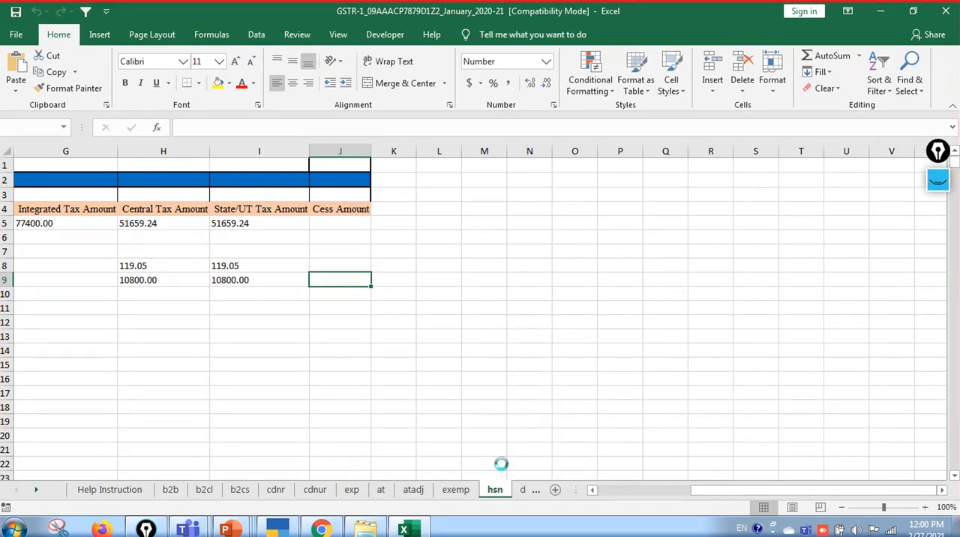
pyautogui.click(473, 306)
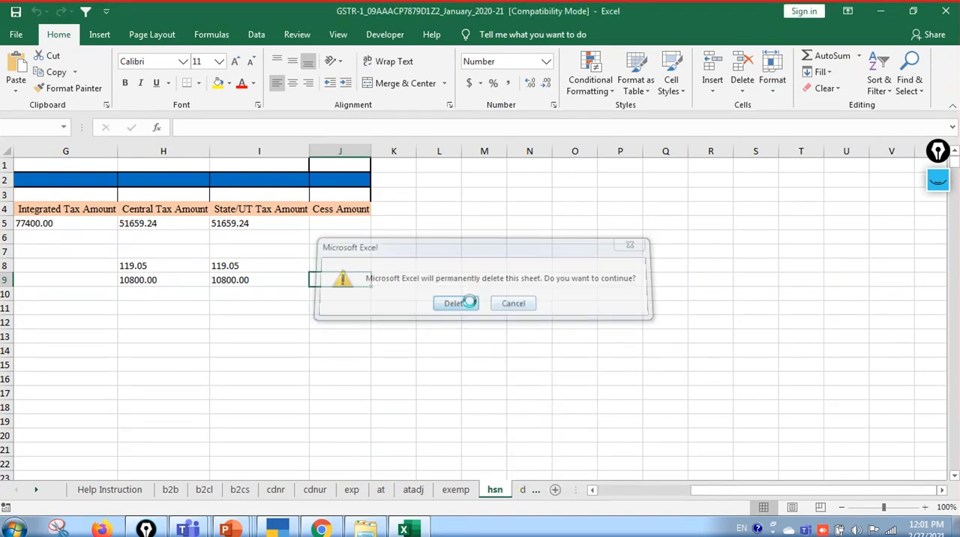
# Delete the docs and exemp sheets from the workbook
pyautogui.rightClick(411, 495)
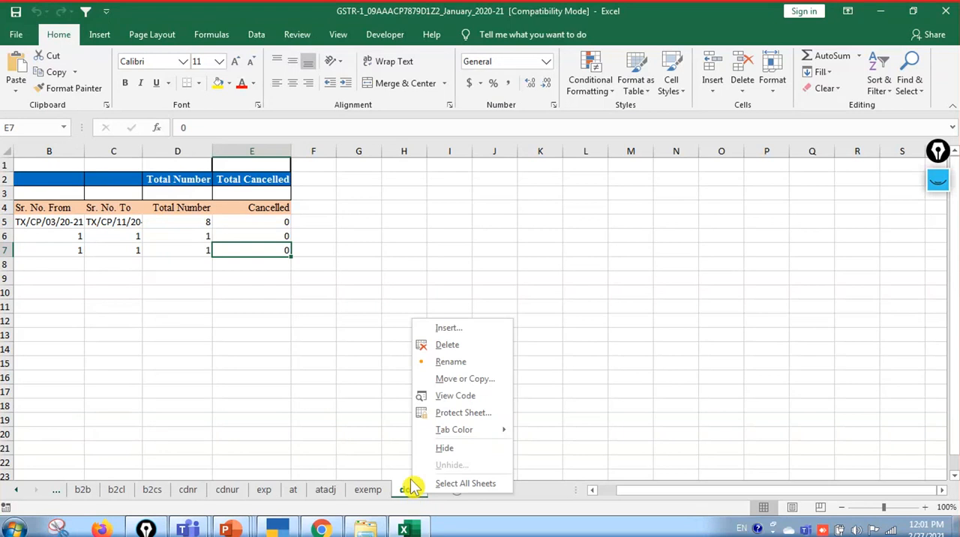
pyautogui.click(424, 344)
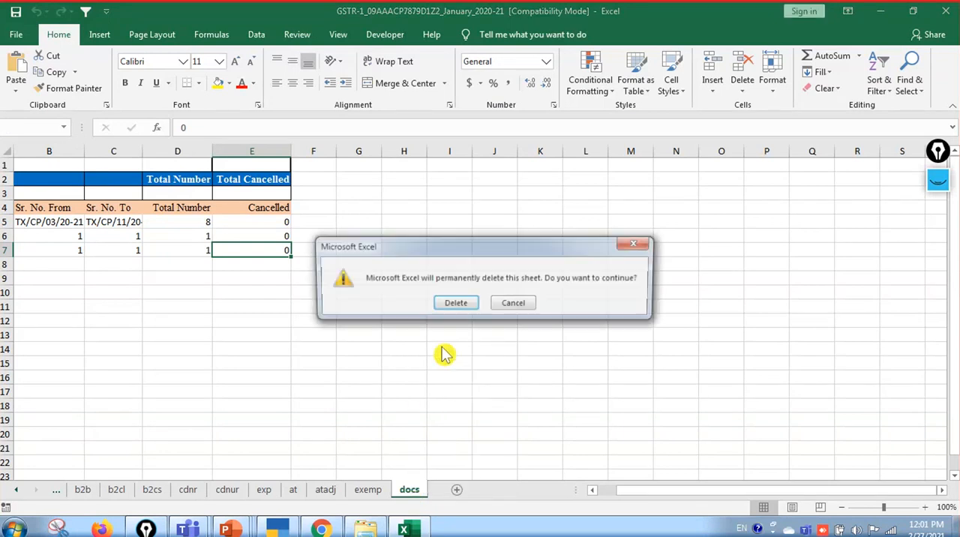
pyautogui.click(454, 303)
pyautogui.rightClick(363, 498)
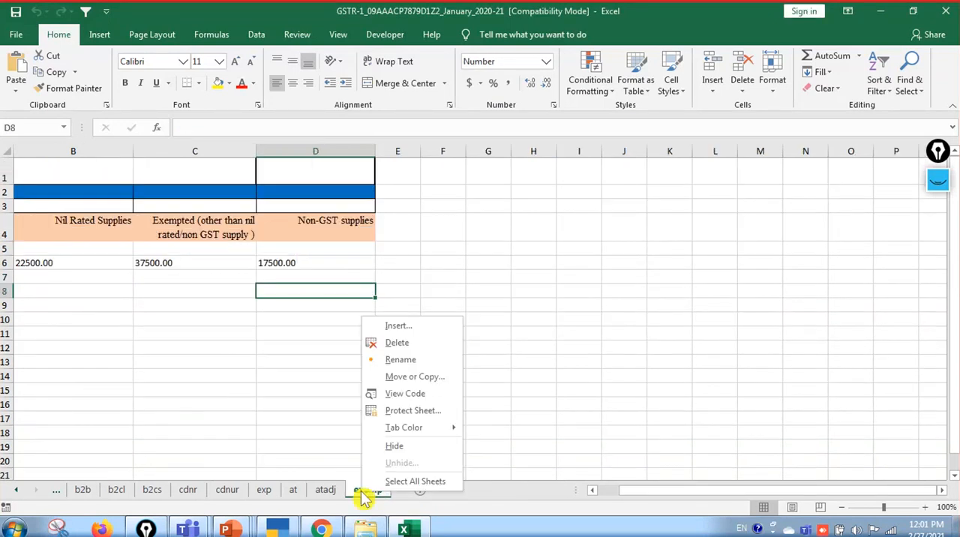
pyautogui.click(375, 343)
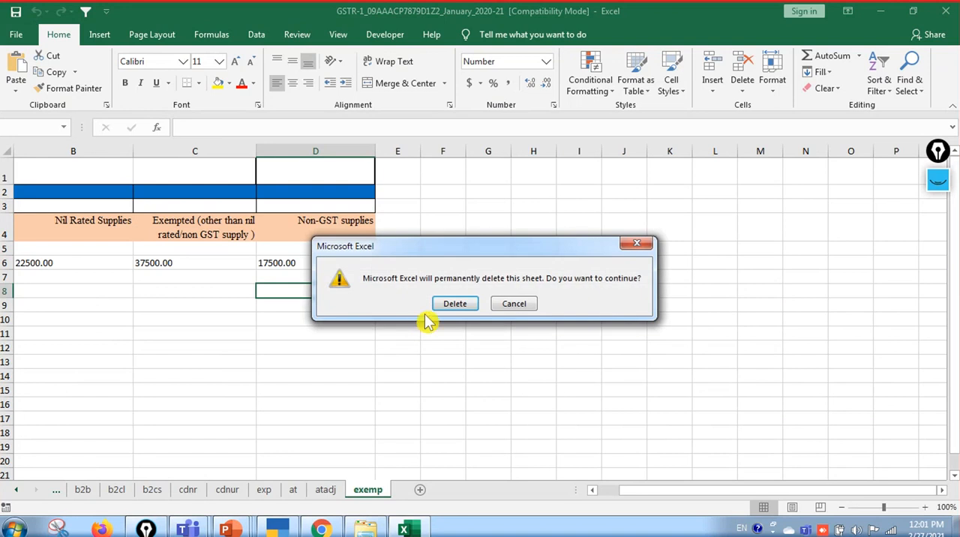
pyautogui.click(456, 303)
# Delete the advance sheets atadj and at from the workbook
pyautogui.rightClick(321, 493)
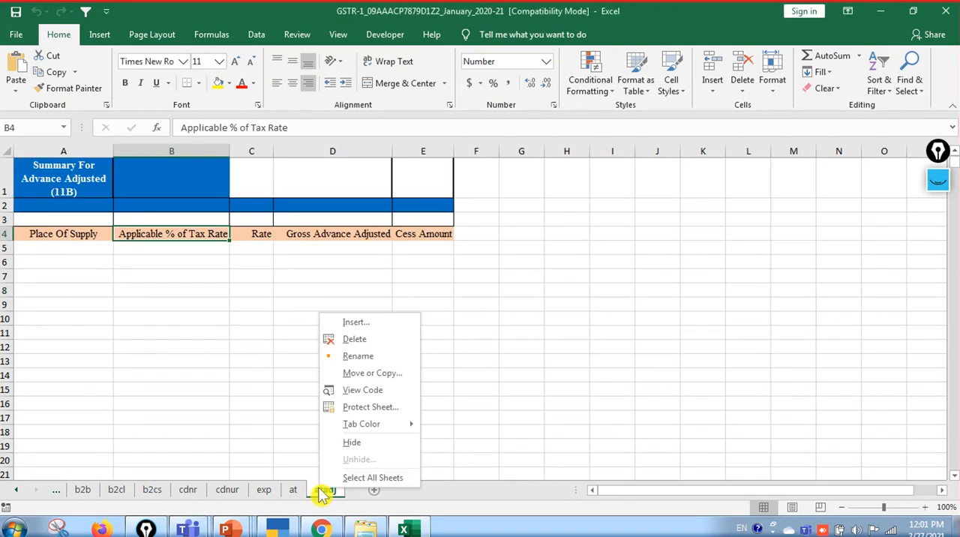
pyautogui.click(353, 339)
pyautogui.click(441, 308)
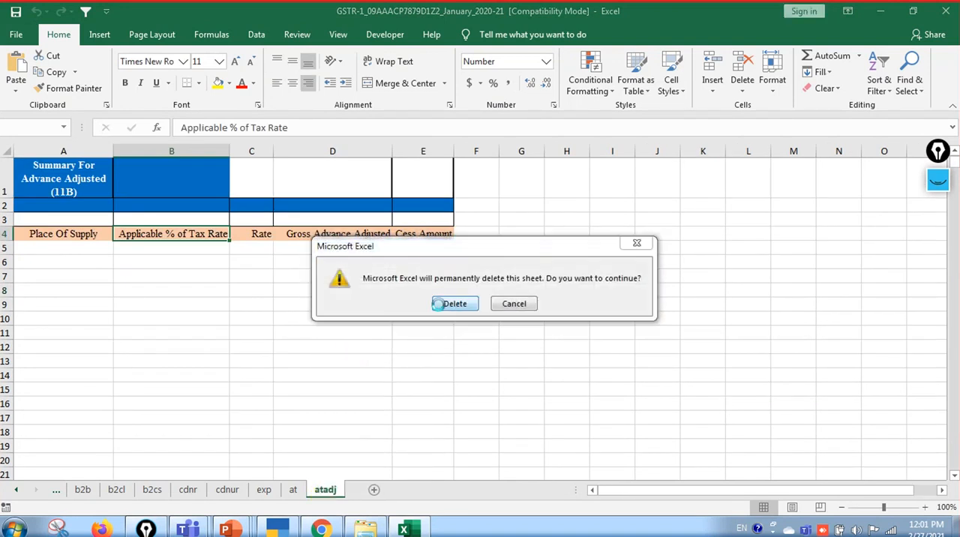
pyautogui.rightClick(291, 495)
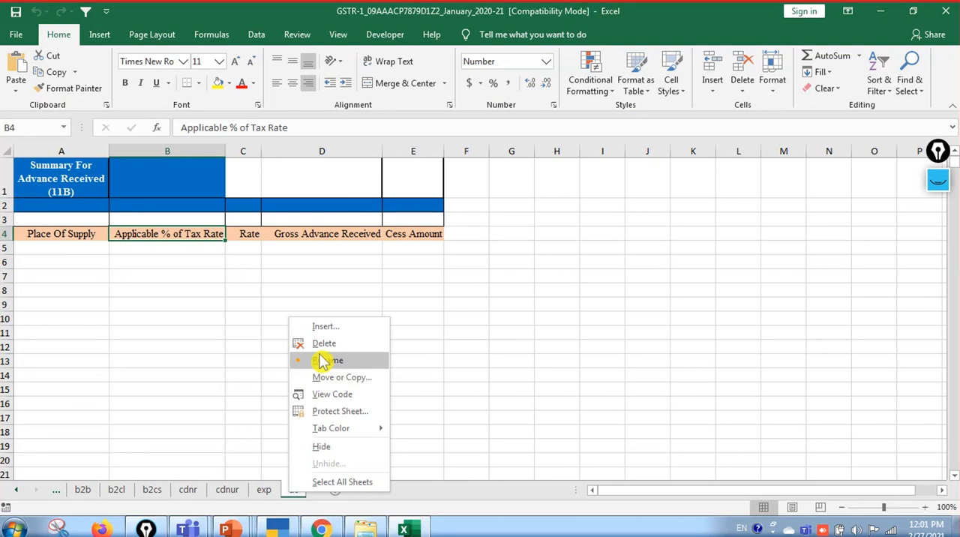
pyautogui.click(323, 342)
pyautogui.click(454, 303)
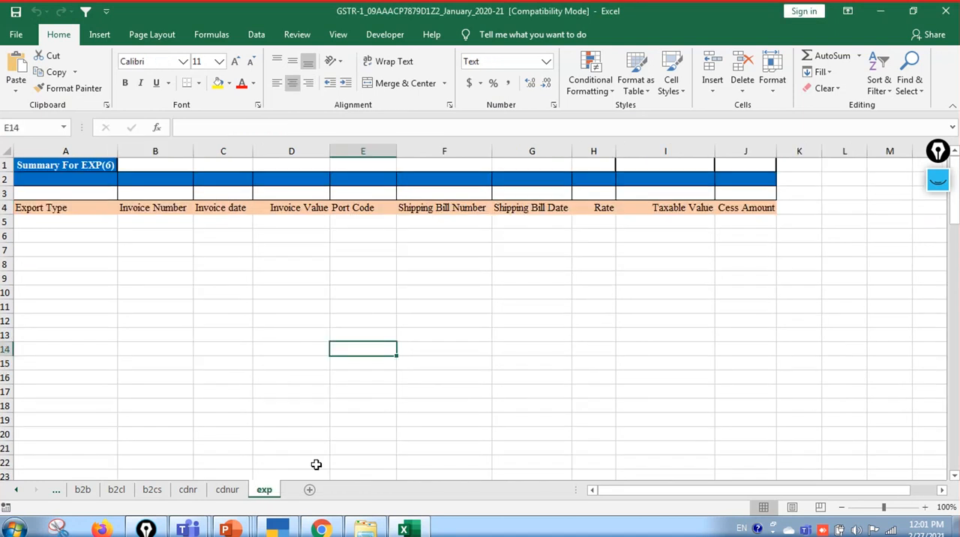
# Delete the exp and cdnur sheets from the workbook, keeping the cdnr sheet
pyautogui.rightClick(262, 496)
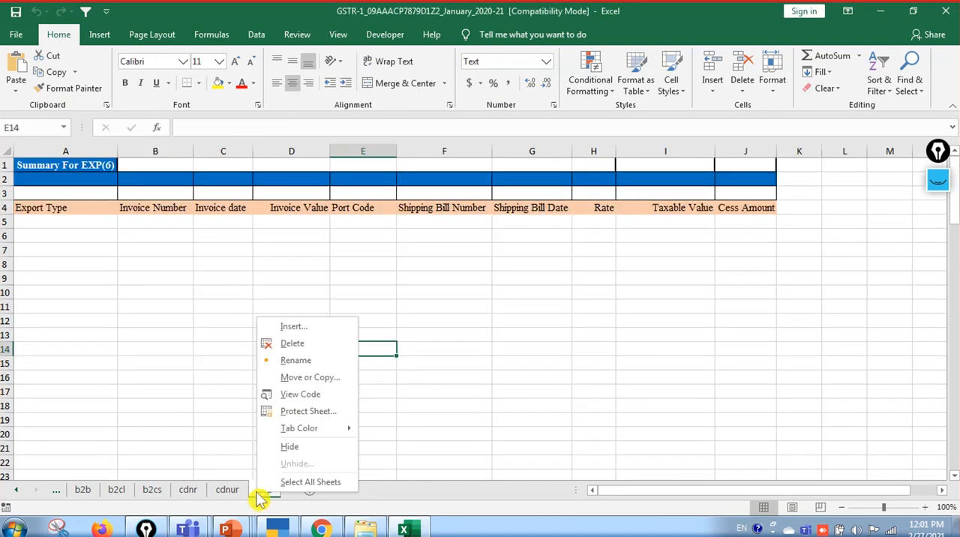
pyautogui.click(291, 343)
pyautogui.click(446, 303)
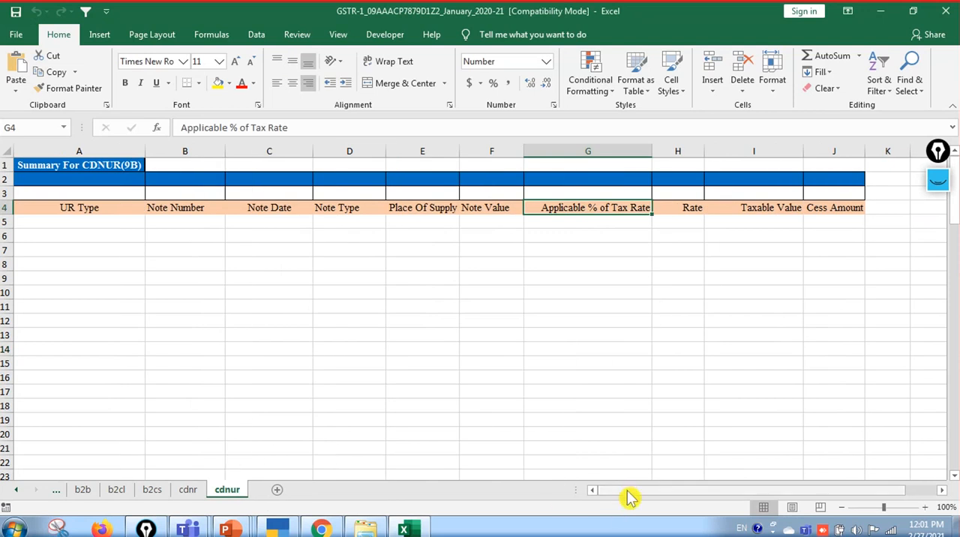
pyautogui.moveTo(628, 492); pyautogui.dragTo(561, 493)
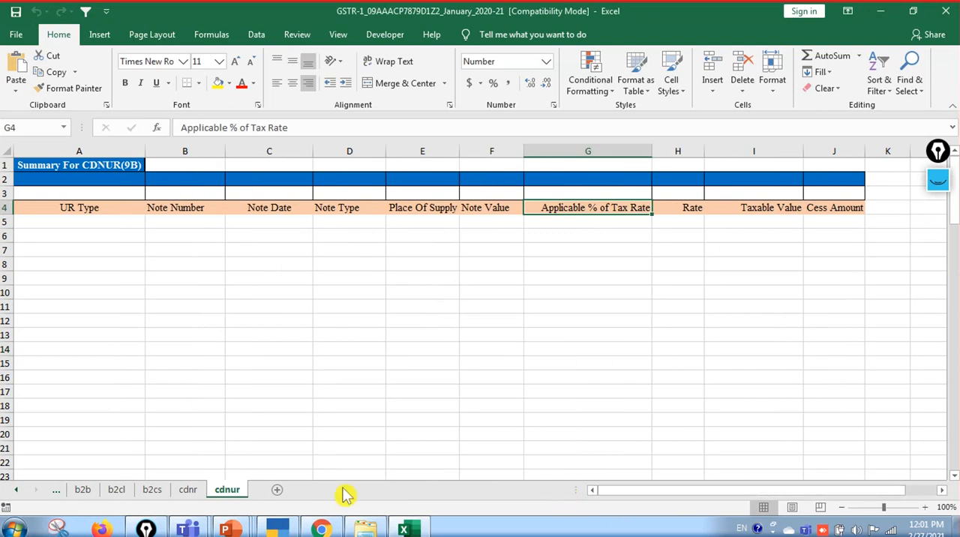
pyautogui.rightClick(225, 491)
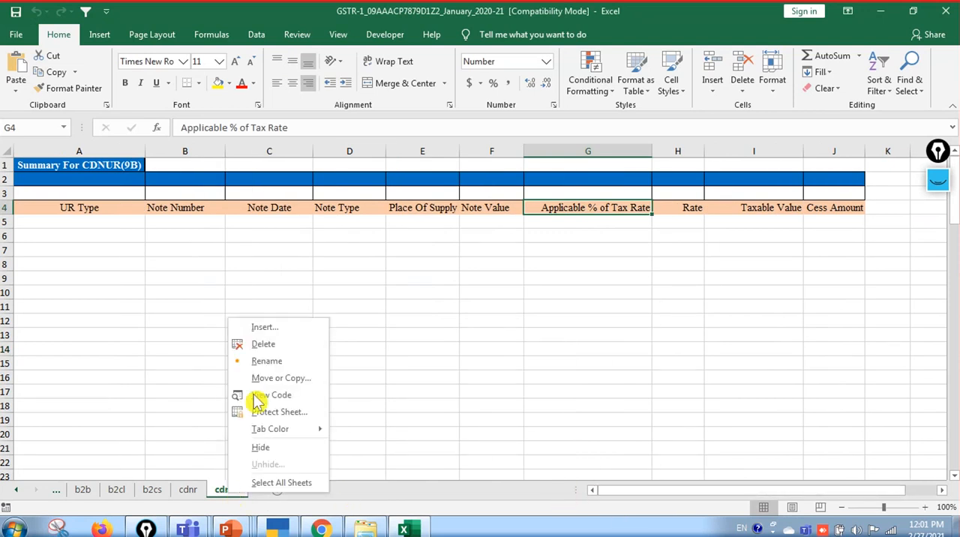
pyautogui.click(200, 453)
pyautogui.rightClick(225, 493)
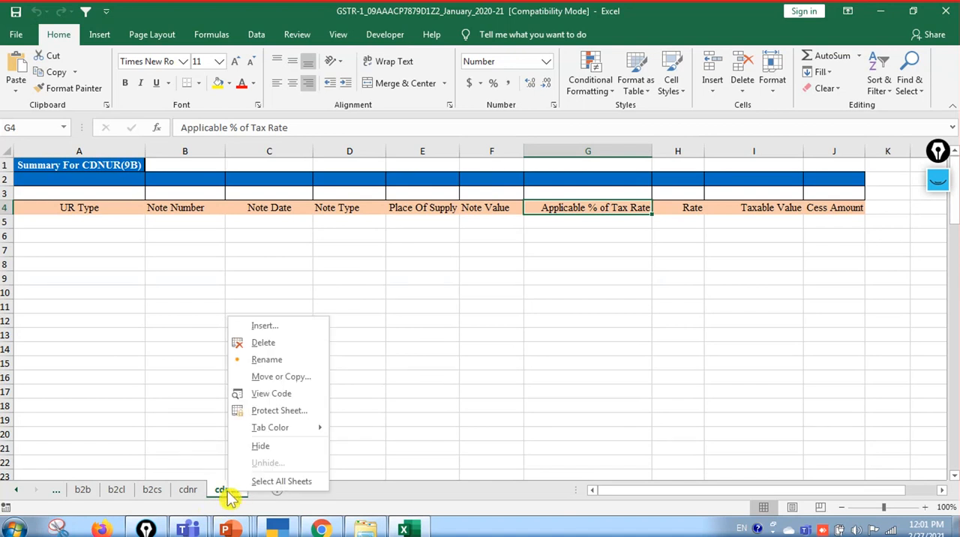
pyautogui.click(263, 344)
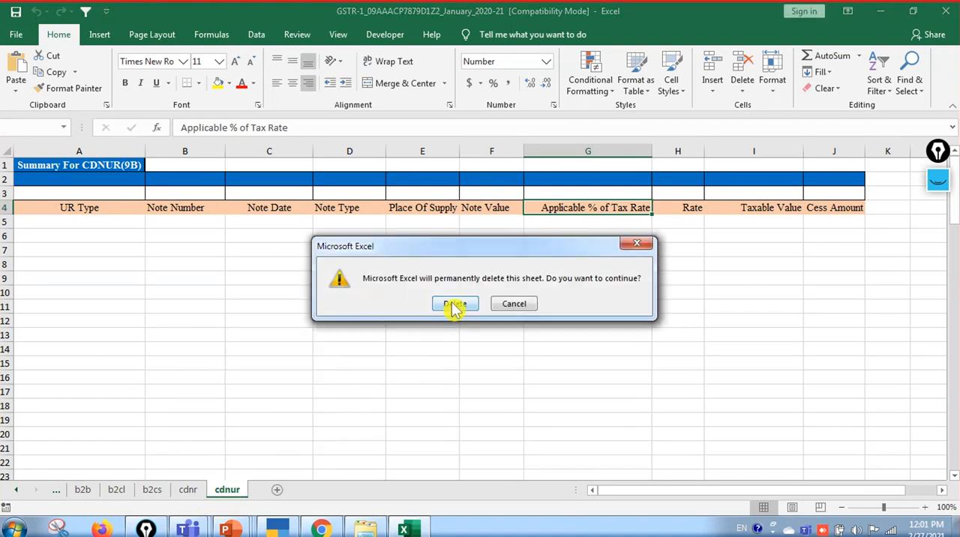
pyautogui.click(452, 304)
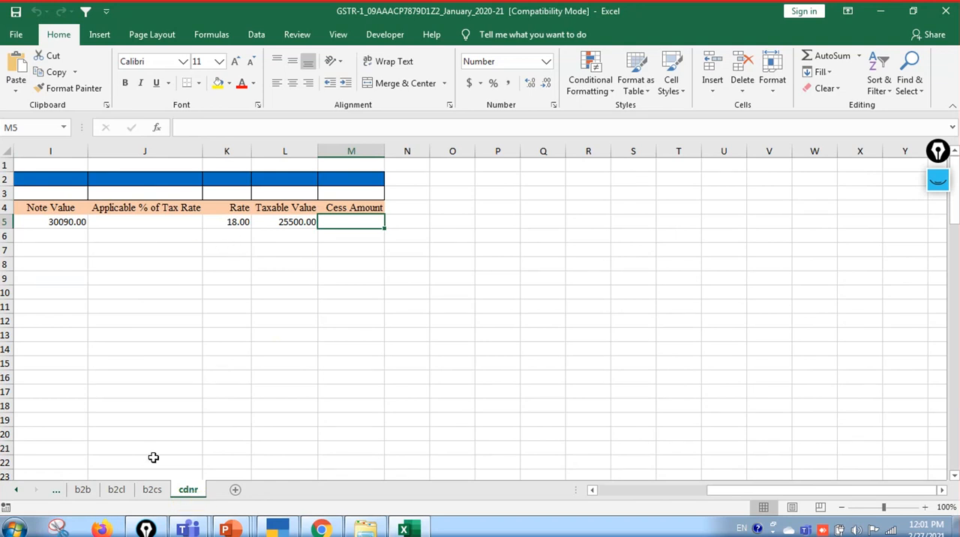
# Delete the b2cs and b2cl sheets from the workbook, keeping b2b and cdnr
pyautogui.click(151, 494)
pyautogui.rightClick(151, 495)
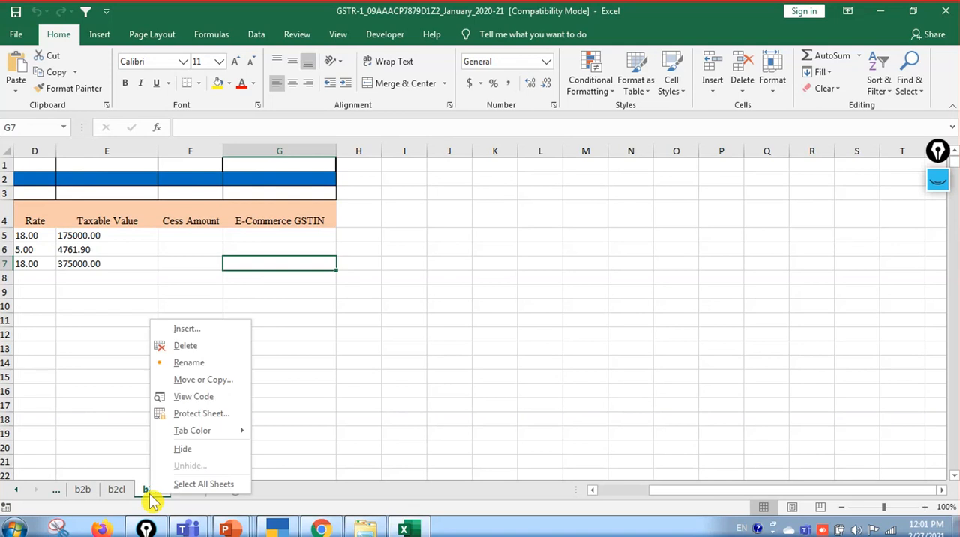
pyautogui.click(188, 346)
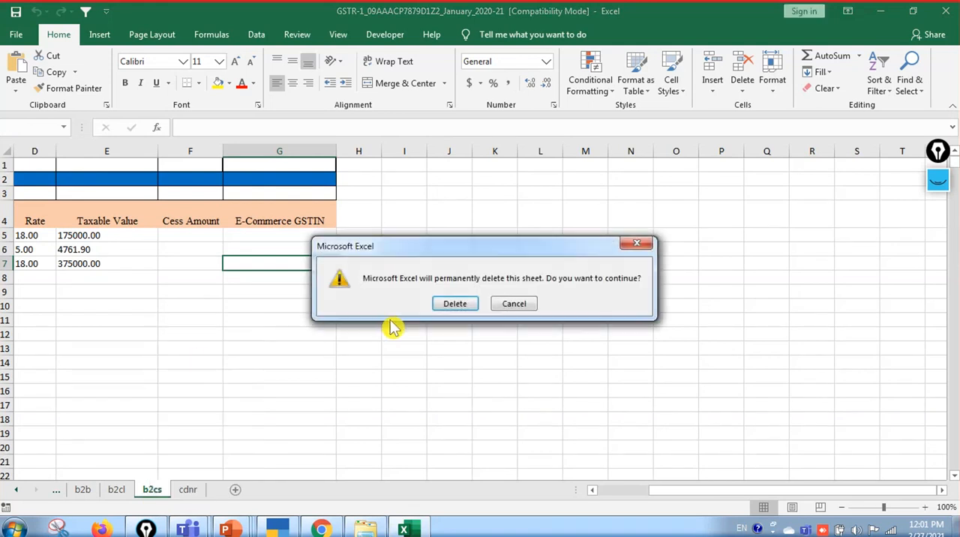
pyautogui.click(452, 303)
pyautogui.click(122, 495)
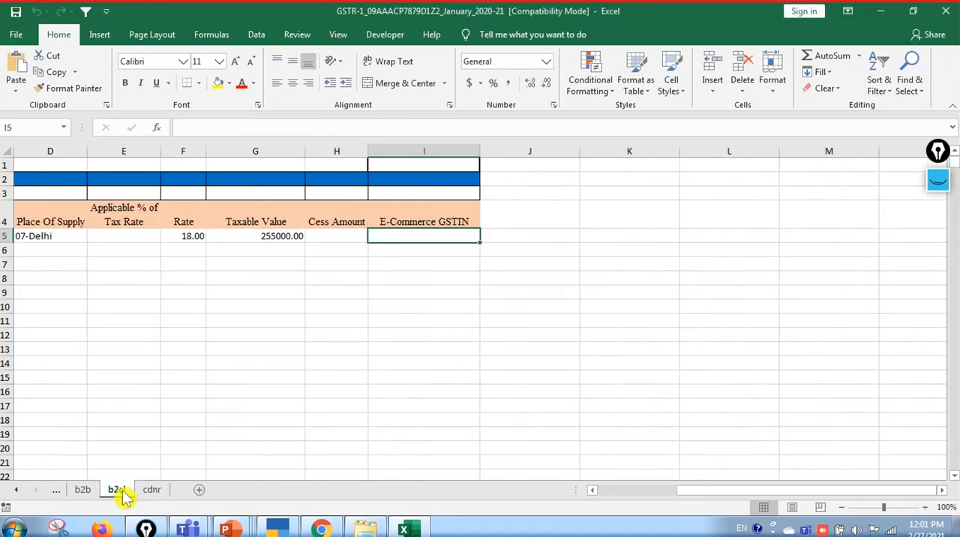
pyautogui.rightClick(122, 495)
pyautogui.click(166, 344)
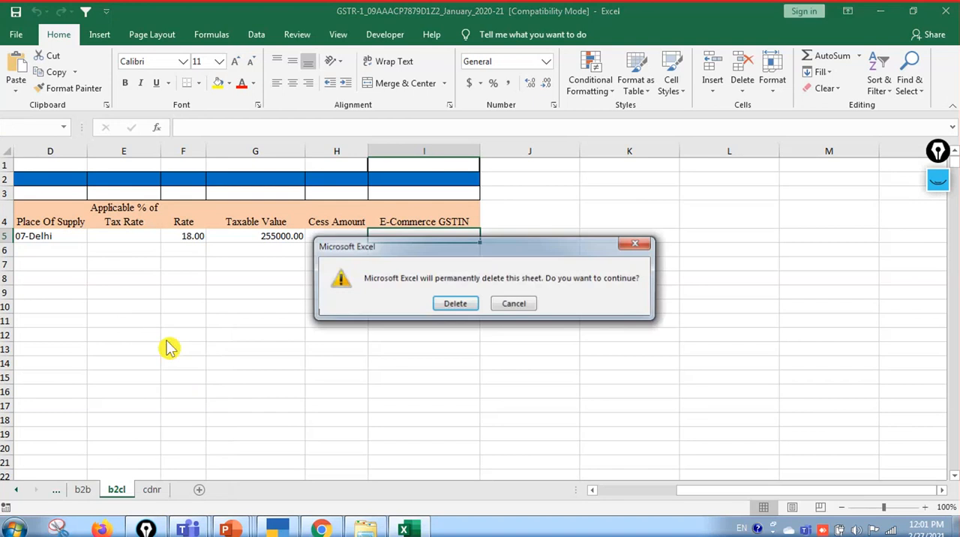
pyautogui.click(444, 301)
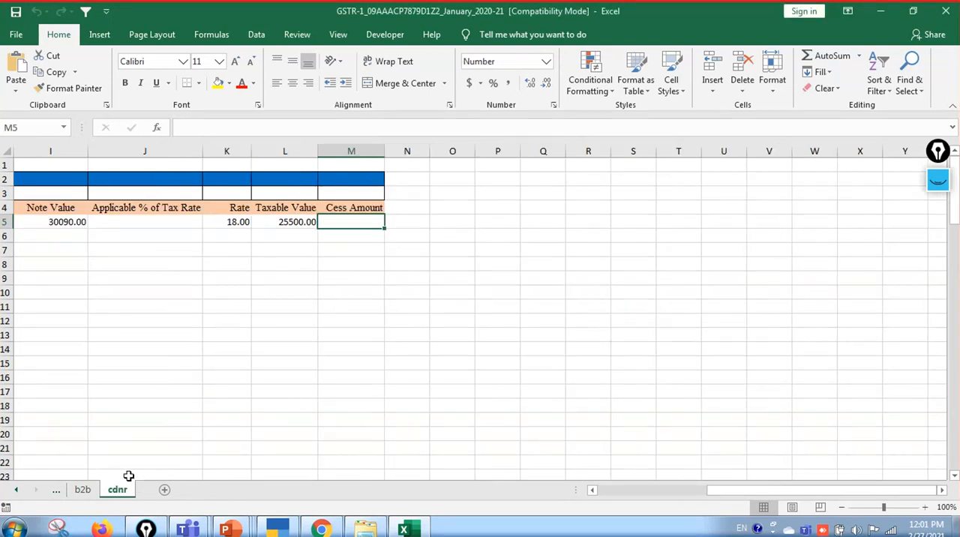
# Check the b2b and cdnr sheets, save the workbook in its current format, and close it together with the TallyPrime folder window
pyautogui.click(84, 492)
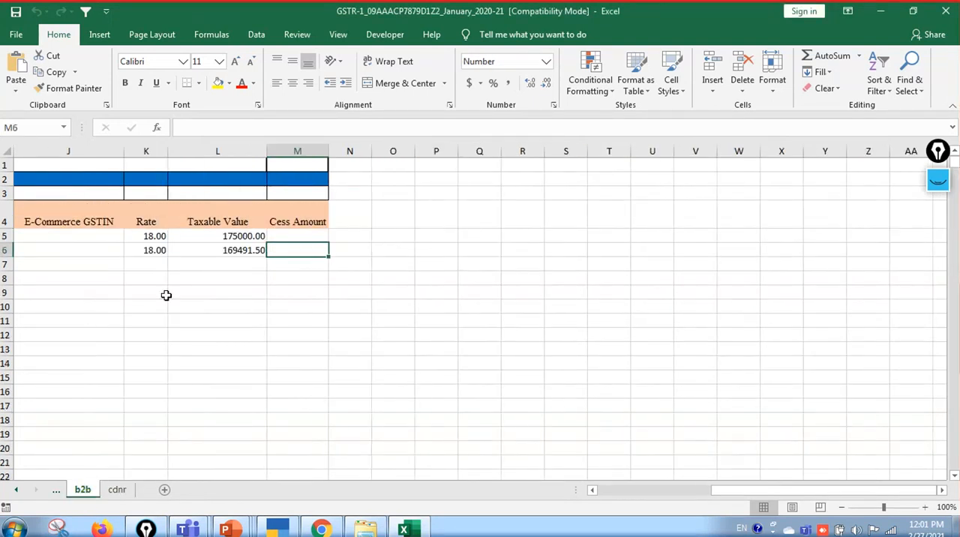
pyautogui.click(117, 491)
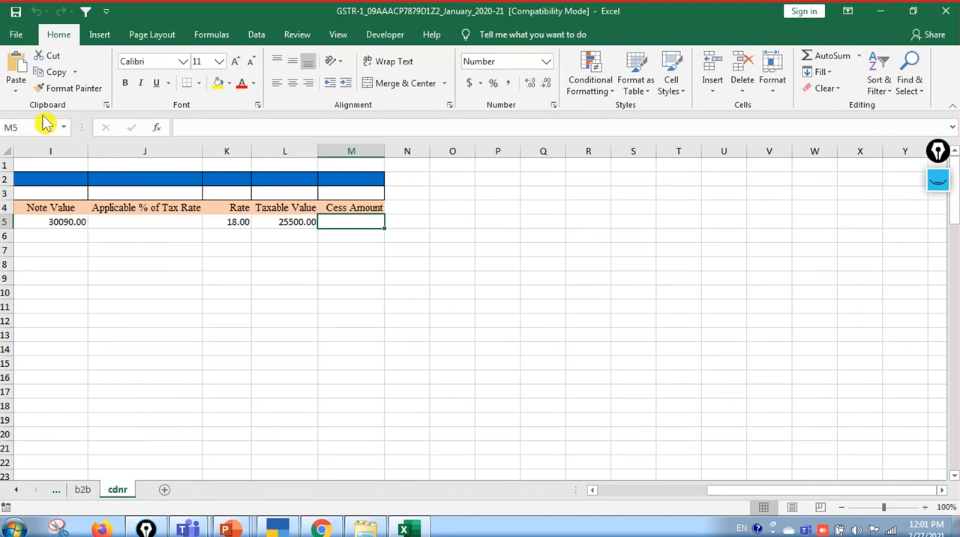
pyautogui.click(16, 12)
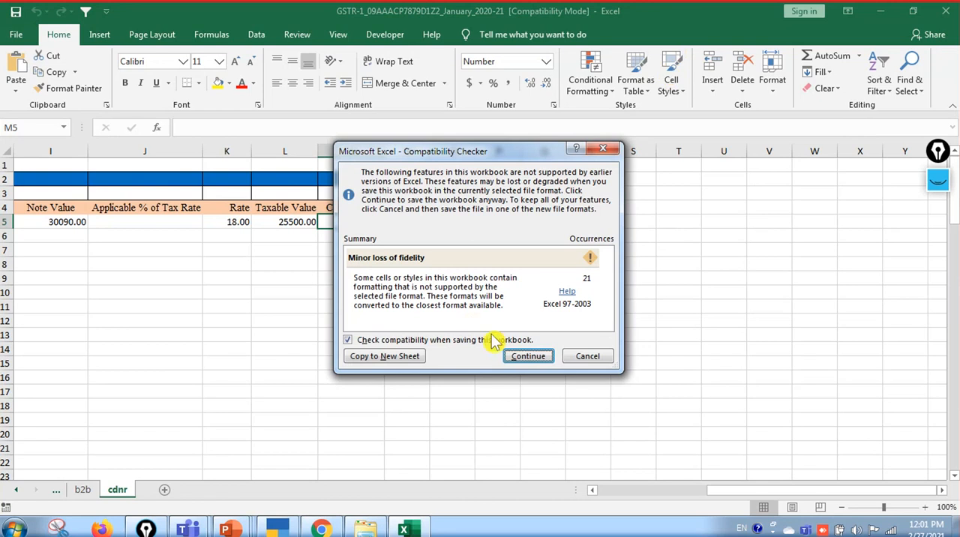
pyautogui.click(517, 355)
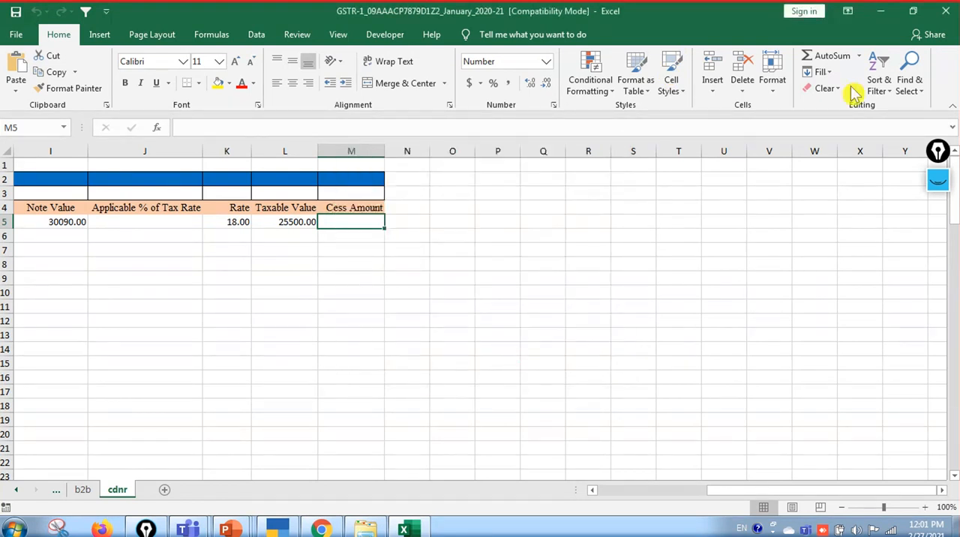
pyautogui.click(942, 16)
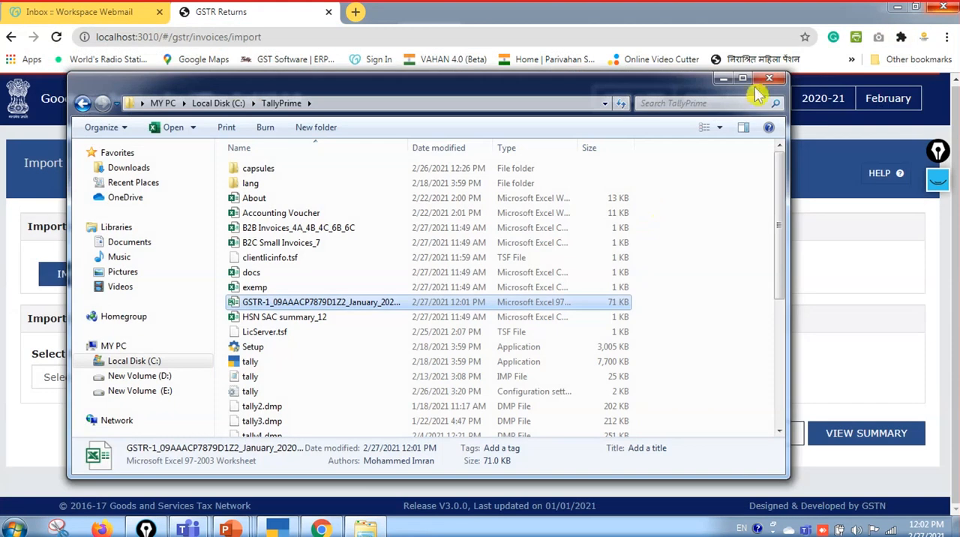
pyautogui.click(768, 80)
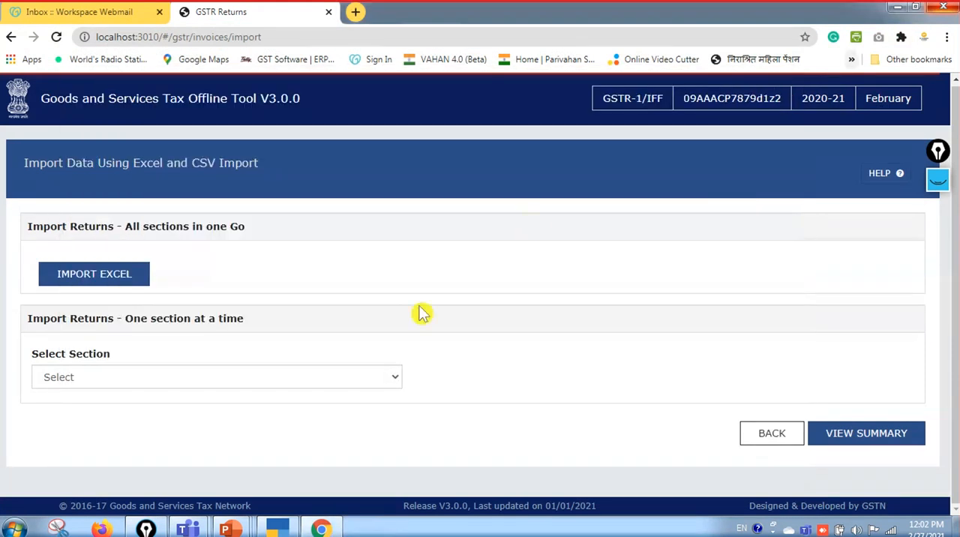
# Import the January GSTR-1 workbook from the TallyPrime folder for all sections in one go, and confirm saving its data
pyautogui.click(119, 277)
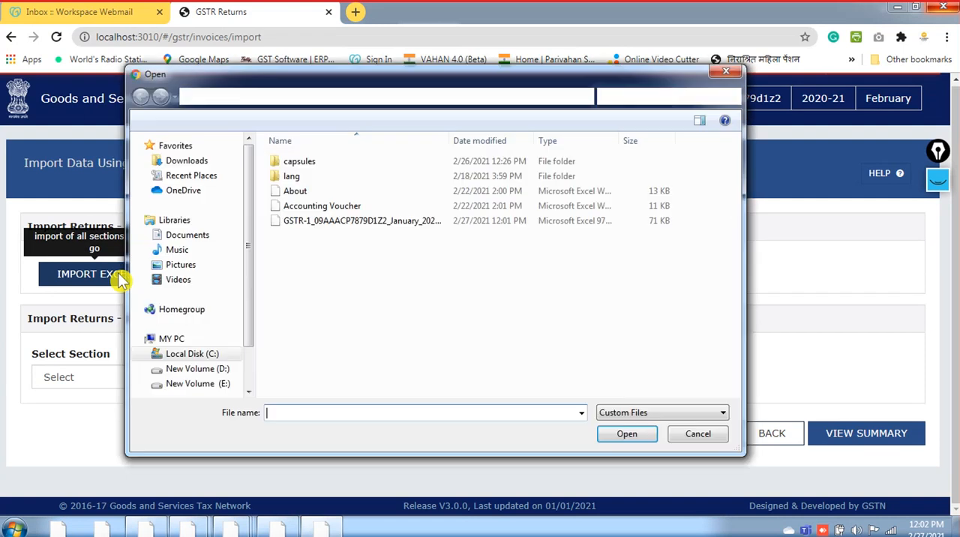
pyautogui.click(319, 221)
pyautogui.click(617, 435)
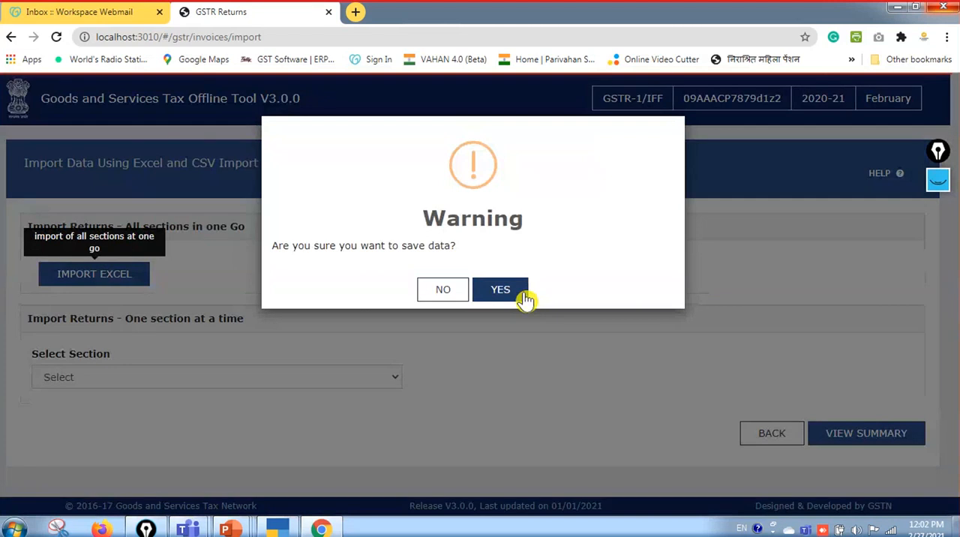
pyautogui.click(526, 299)
pyautogui.click(500, 289)
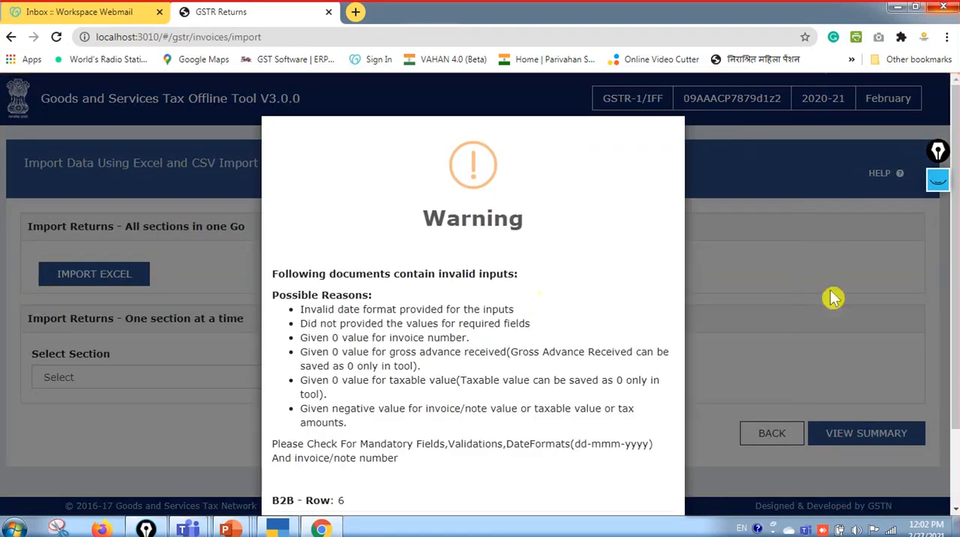
pyautogui.scroll(-1, 951, 300)
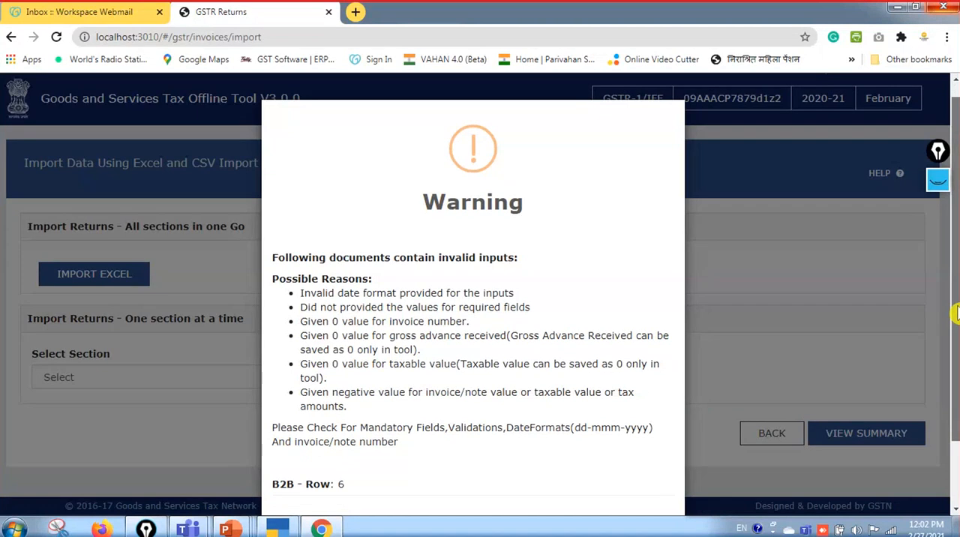
pyautogui.scroll(-1, 958, 344)
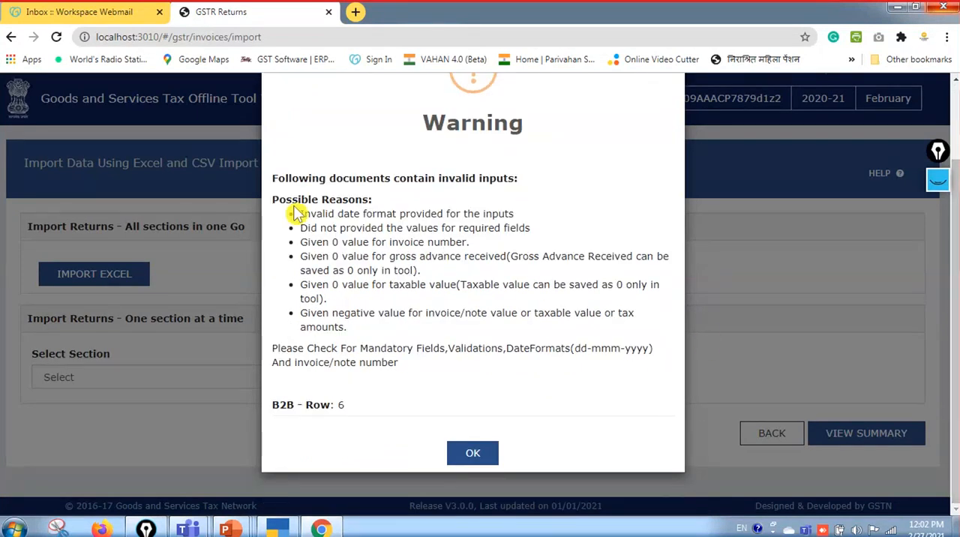
pyautogui.click(469, 456)
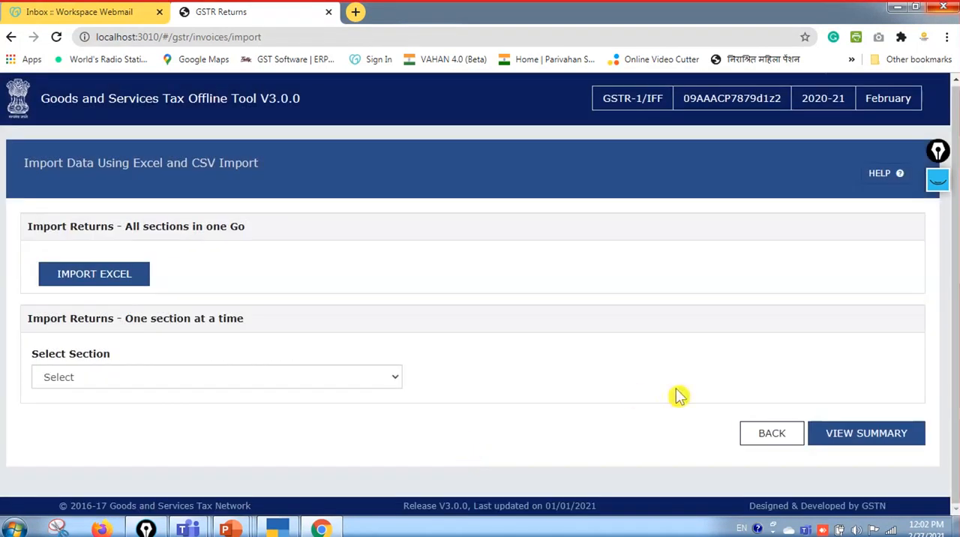
# Open the return summary in the Offline Tool and compare its section invoice counts with TallyPrime's January GSTR-1 report
pyautogui.click(865, 443)
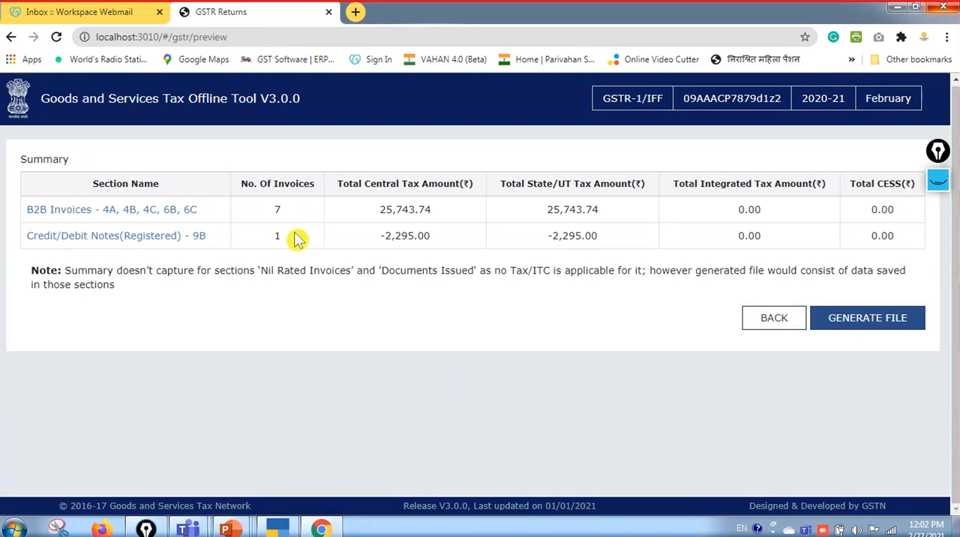
pyautogui.hotkey('alt', 'Tab')
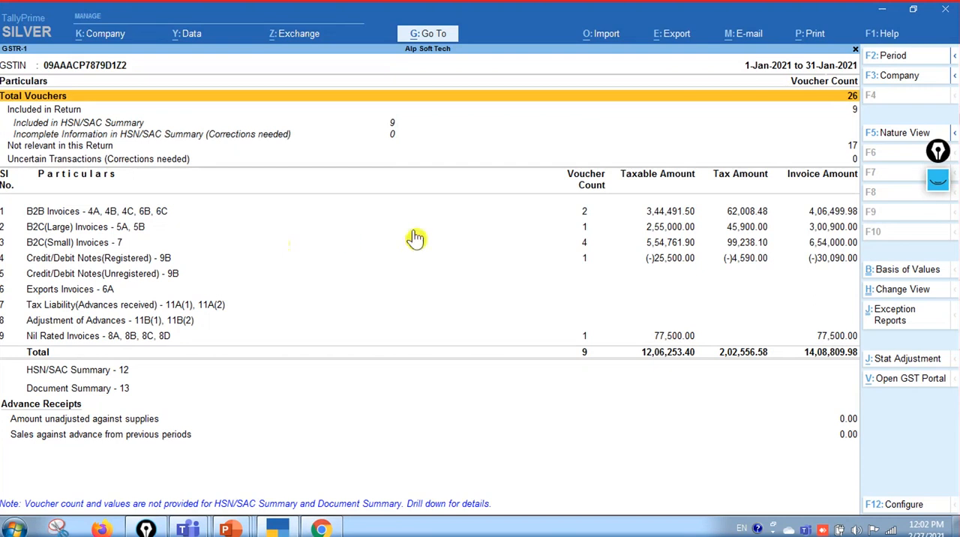
pyautogui.press('Down')
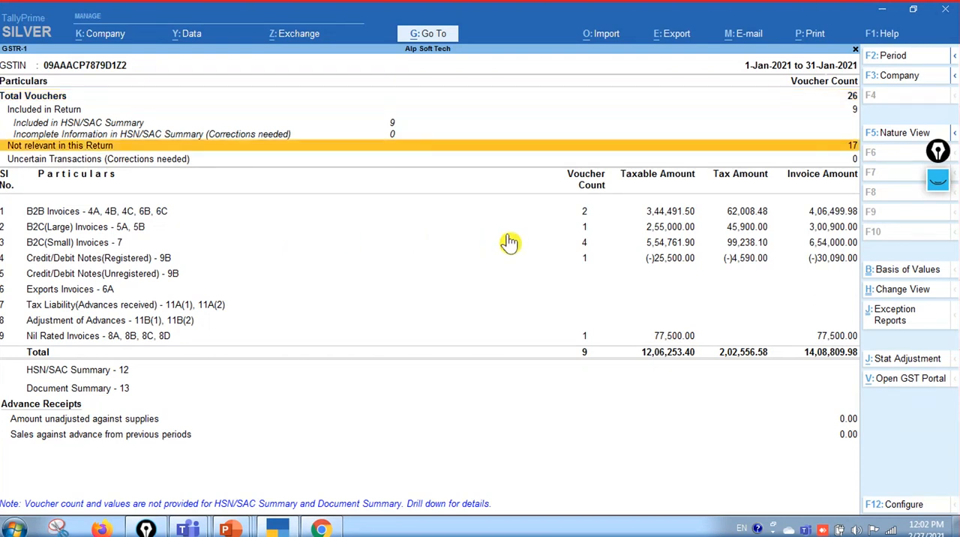
pyautogui.press('Down')
pyautogui.press('Down')
pyautogui.hotkey('alt', 'Tab')
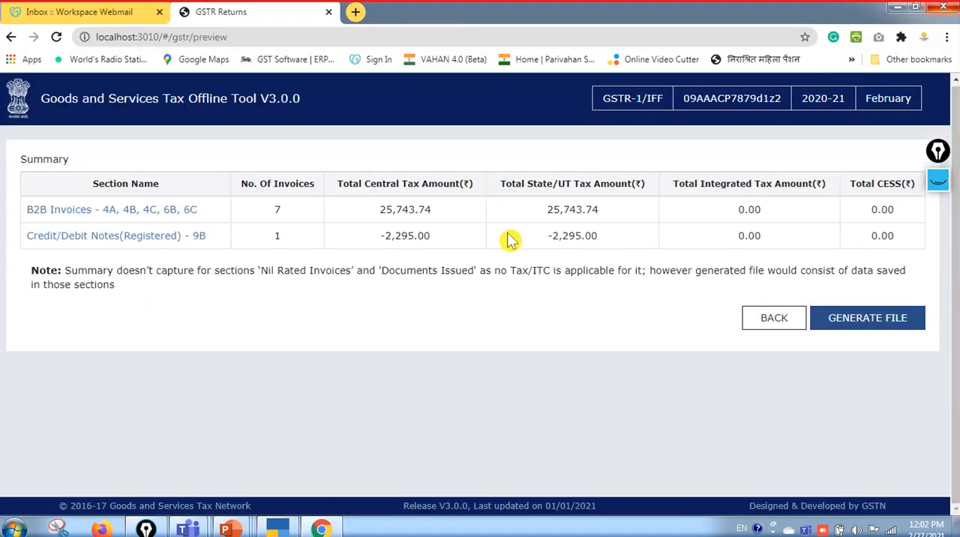
pyautogui.hotkey('alt', 'Tab')
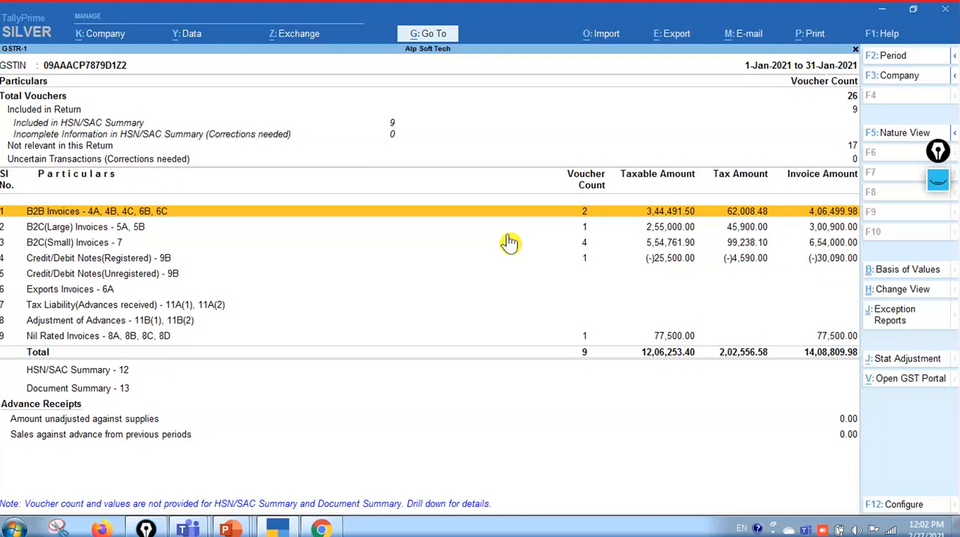
# Open the B2B Invoices voucher register in TallyPrime and compare its central and state tax amounts with the Offline Tool summary
pyautogui.click(625, 216)
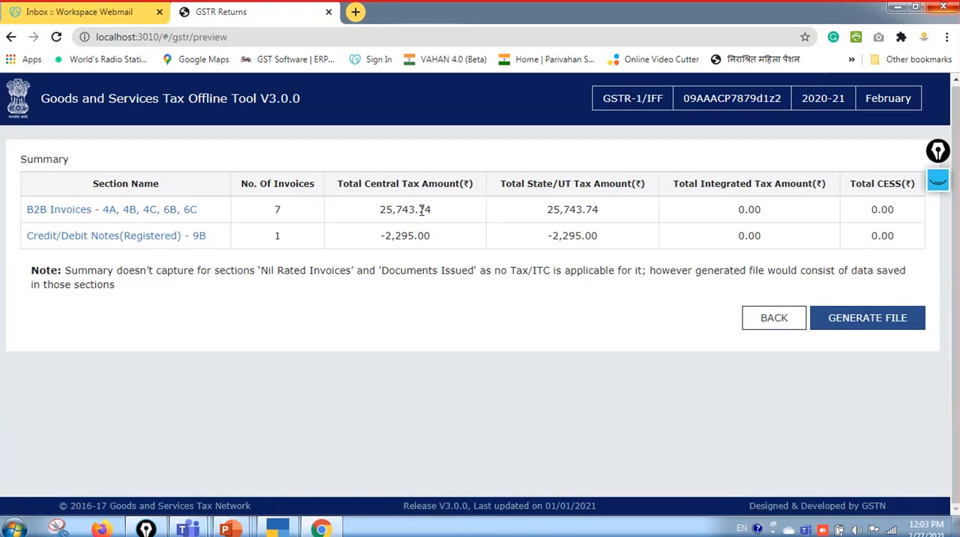
pyautogui.hotkey('alt', 'Tab')
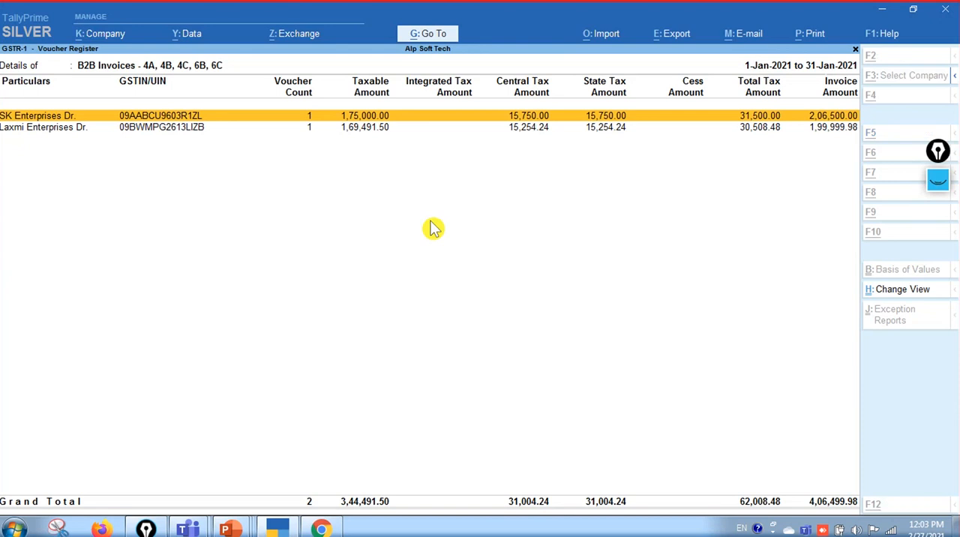
pyautogui.hotkey('alt', 'Tab')
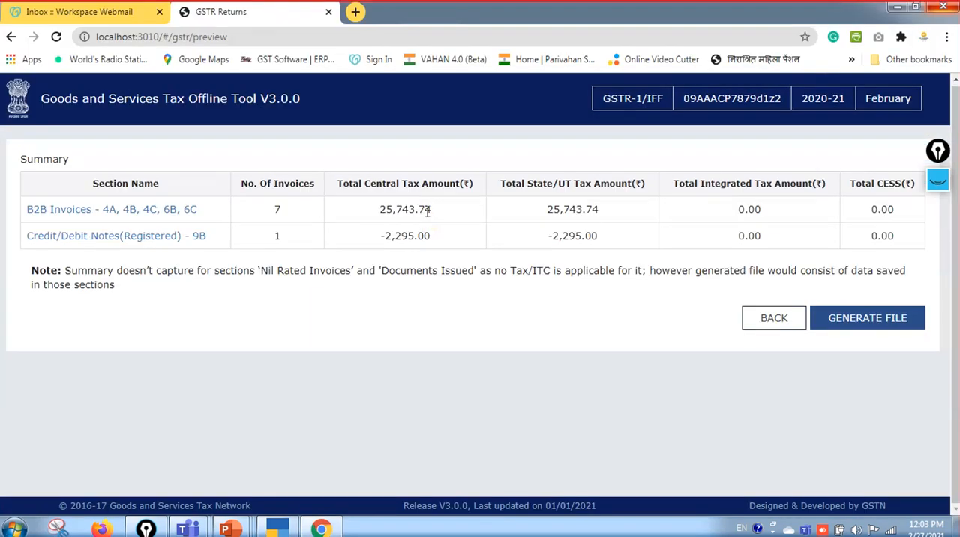
pyautogui.hotkey('alt', 'Tab')
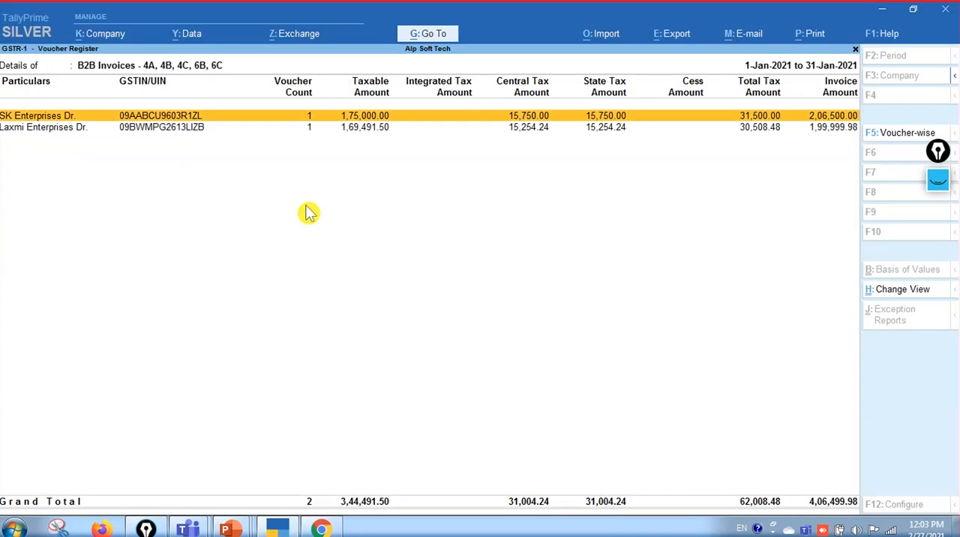
pyautogui.press('Escape')
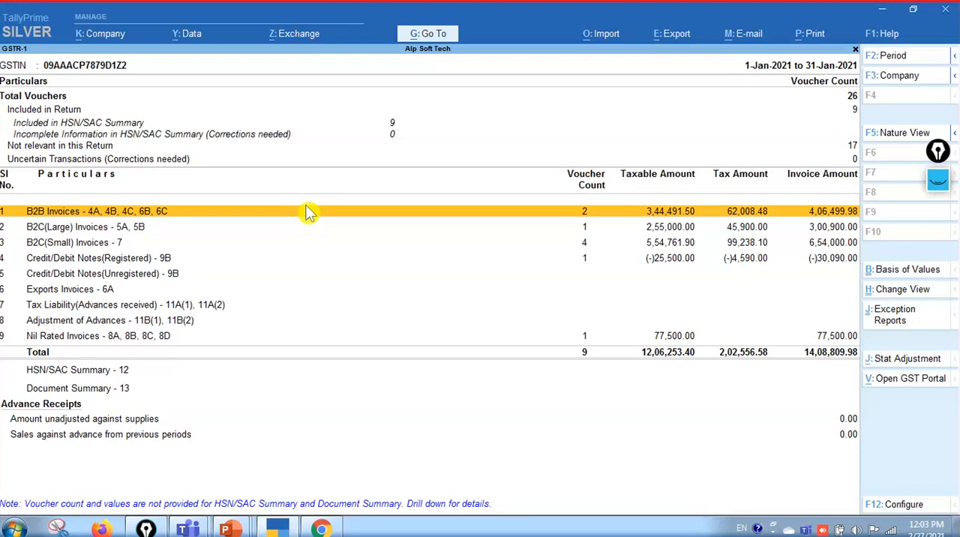
pyautogui.press('Return')
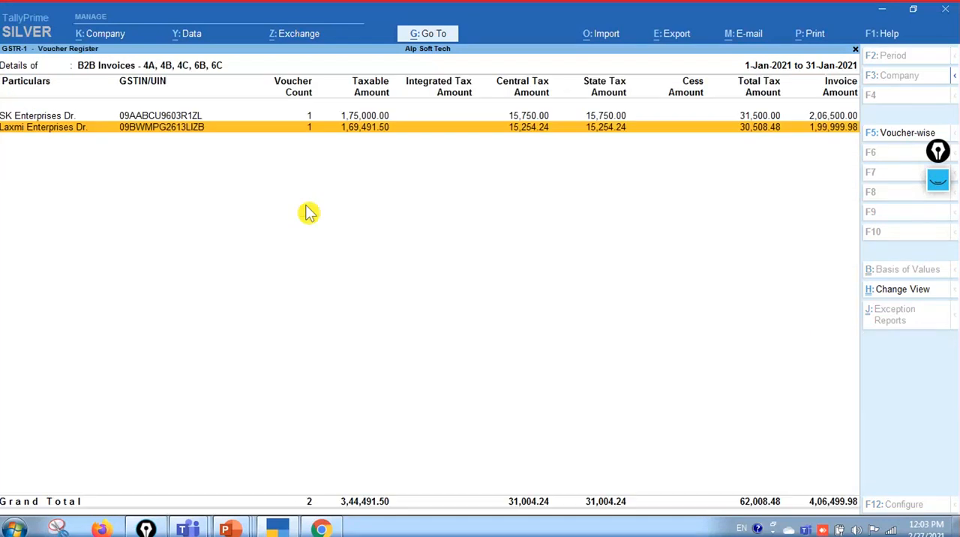
pyautogui.press('Escape')
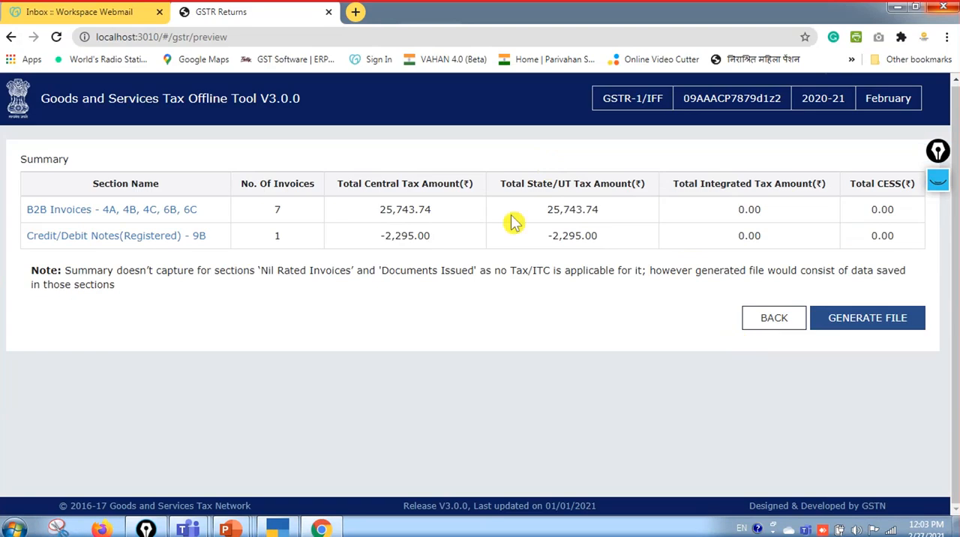
# Generate the JSON return file from the Offline Tool summary and go back to the summary page
pyautogui.click(873, 329)
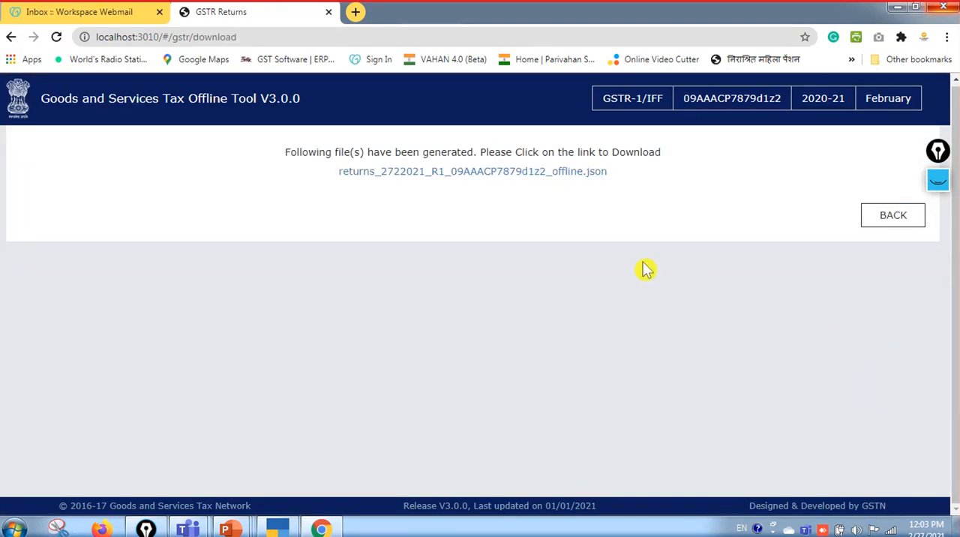
pyautogui.click(880, 215)
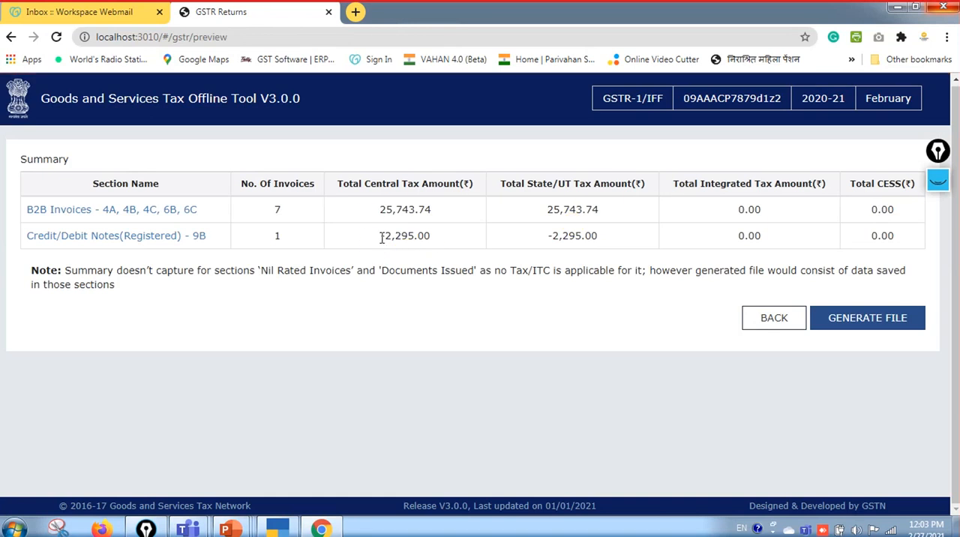
# Check the central tax on registered credit/debit notes in the summary against TallyPrime's GSTR-1 report and B2B voucher register
pyautogui.moveTo(430, 235); pyautogui.dragTo(381, 236)
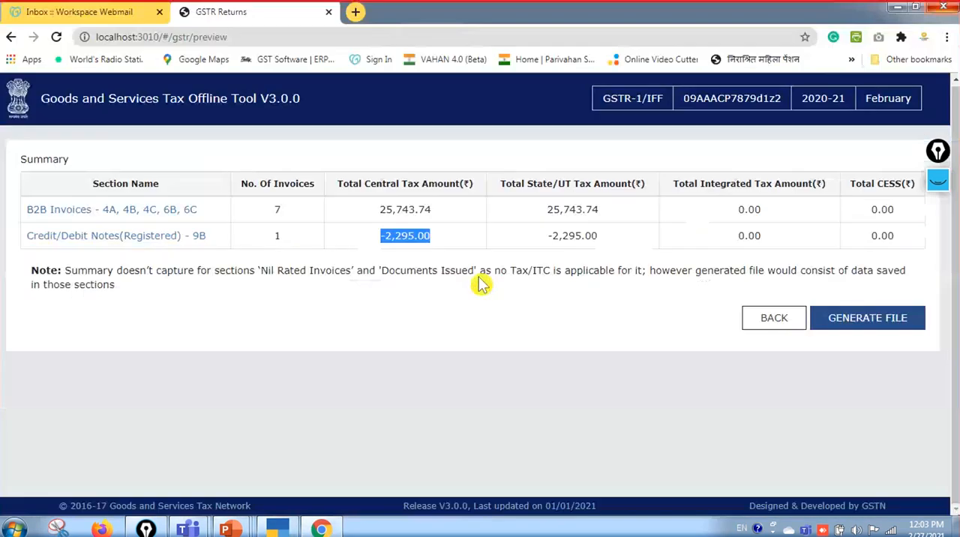
pyautogui.hotkey('alt', 'Tab')
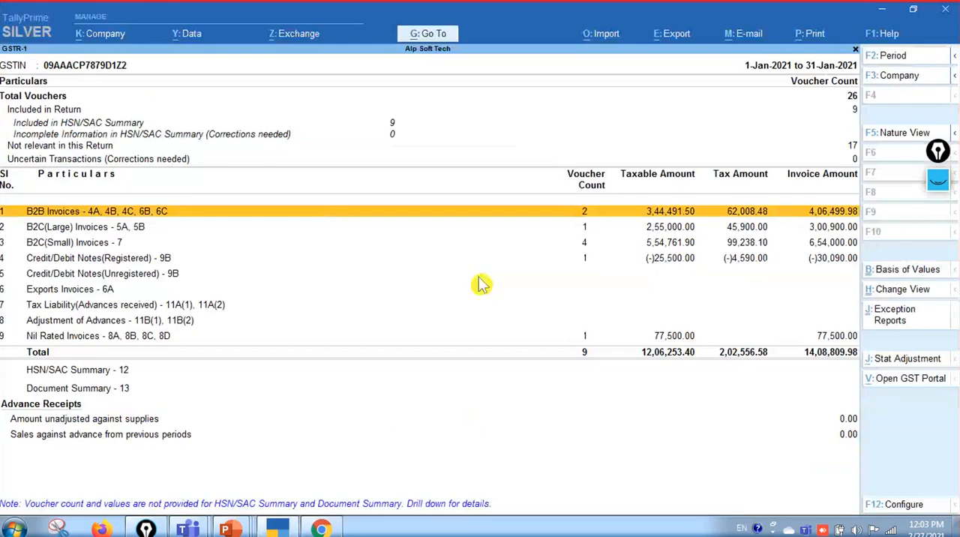
pyautogui.press('Return')
pyautogui.press('Down')
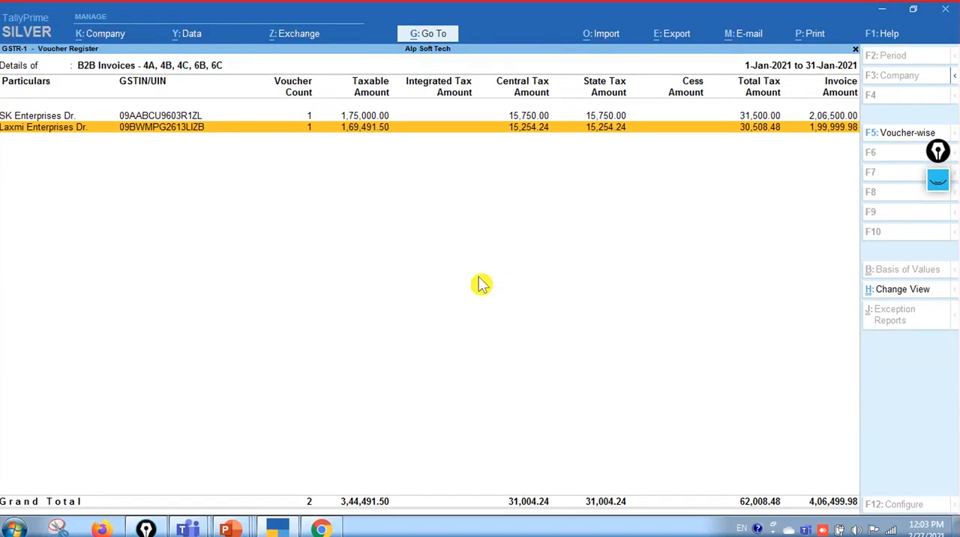
pyautogui.hotkey('alt', 'Tab')
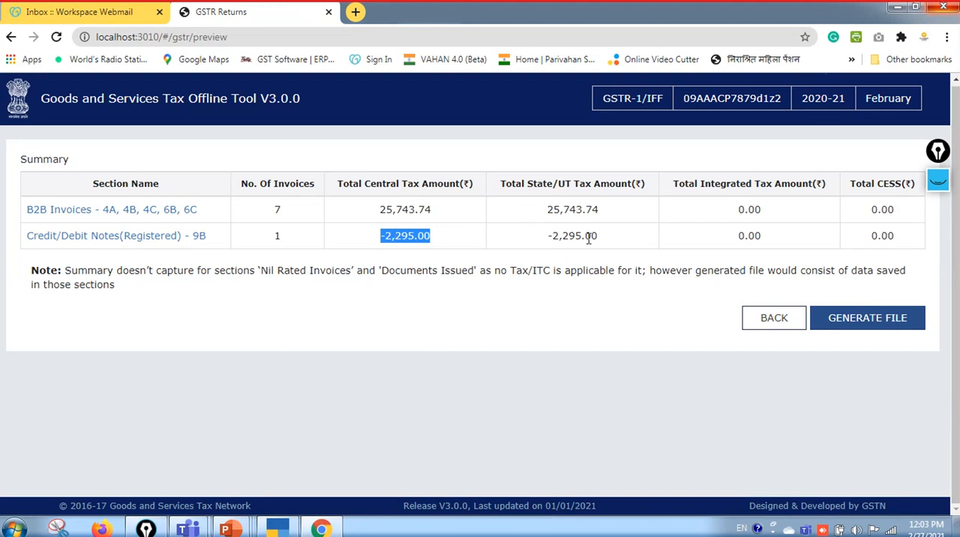
# Generate the JSON return file from the Offline Tool summary, and switch to TallyPrime, leaving the B2B voucher register for the Gateway of Tally
pyautogui.click(849, 321)
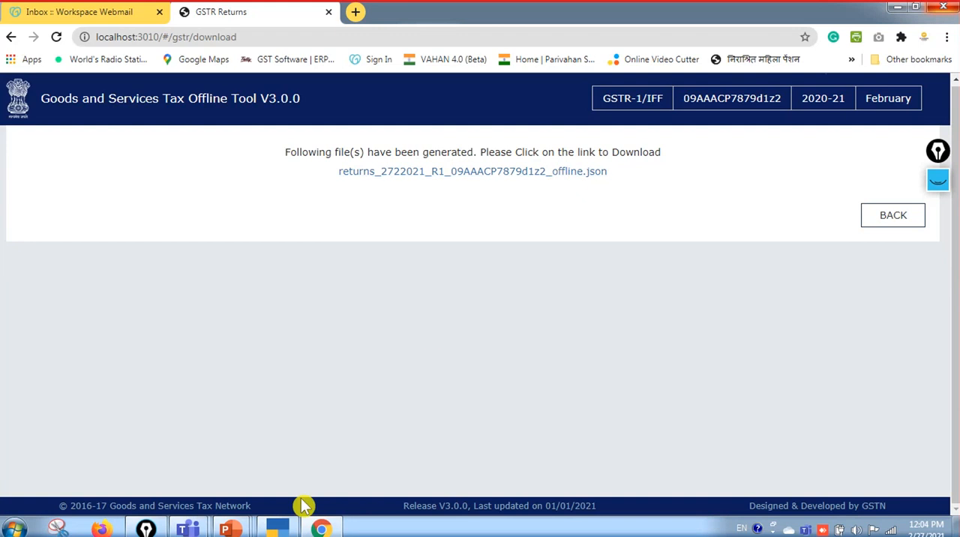
pyautogui.click(278, 529)
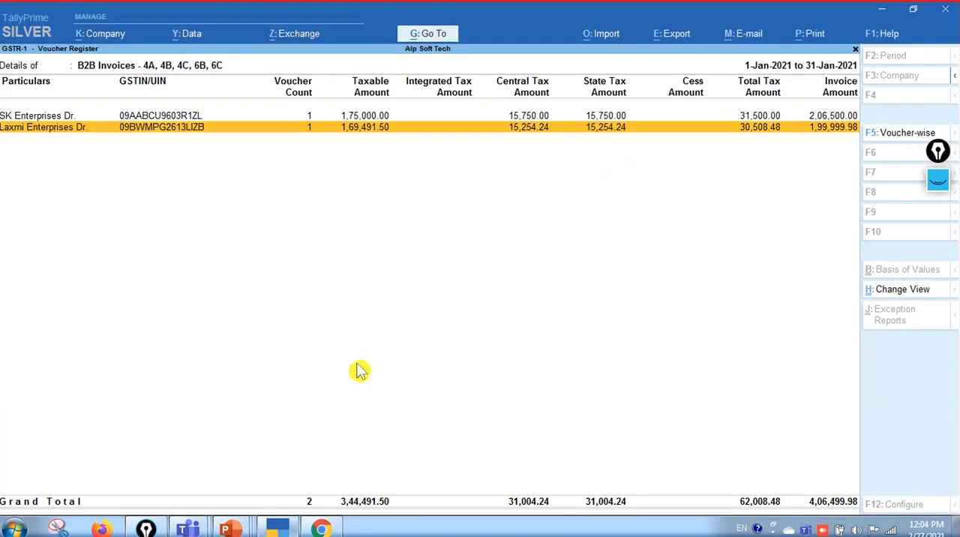
pyautogui.press('Escape')
pyautogui.press('Escape')
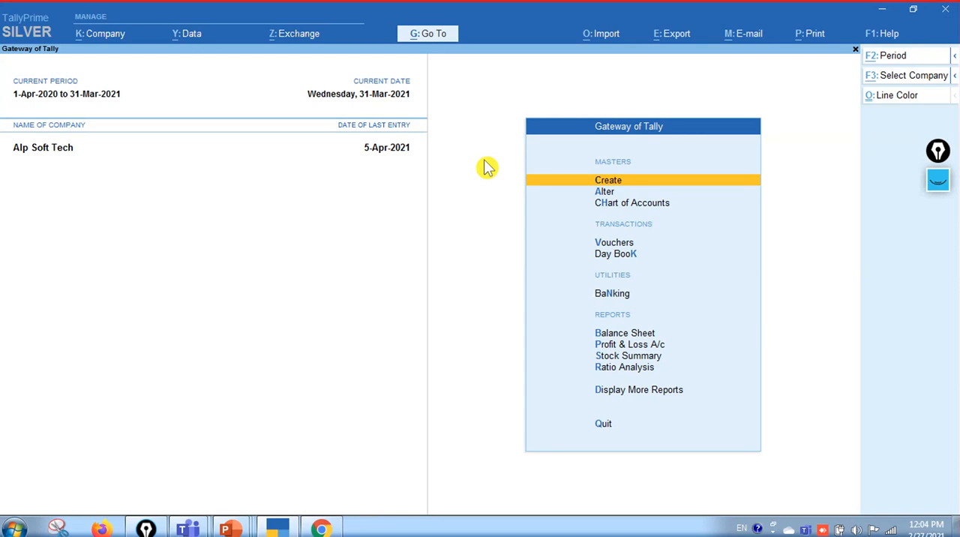
# Open the GSTR-1 report and set its period to 1-Jan-2021 to 31-Jan-2021
pyautogui.hotkey('alt', 'g')
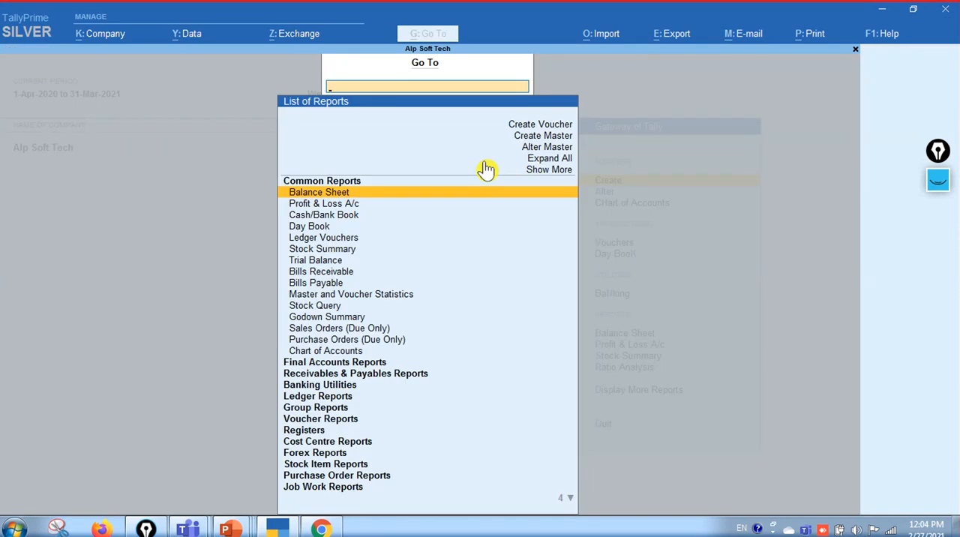
pyautogui.write('1')
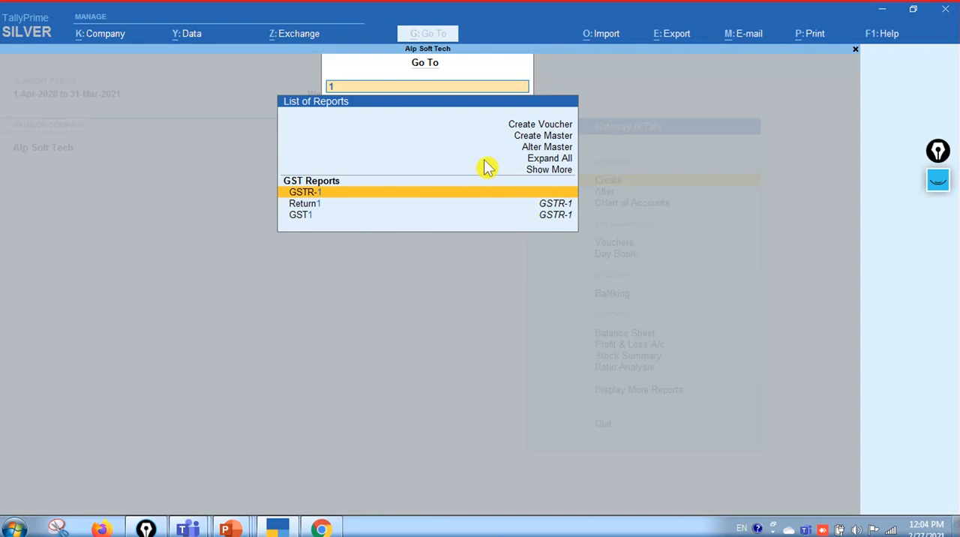
pyautogui.press('Return')
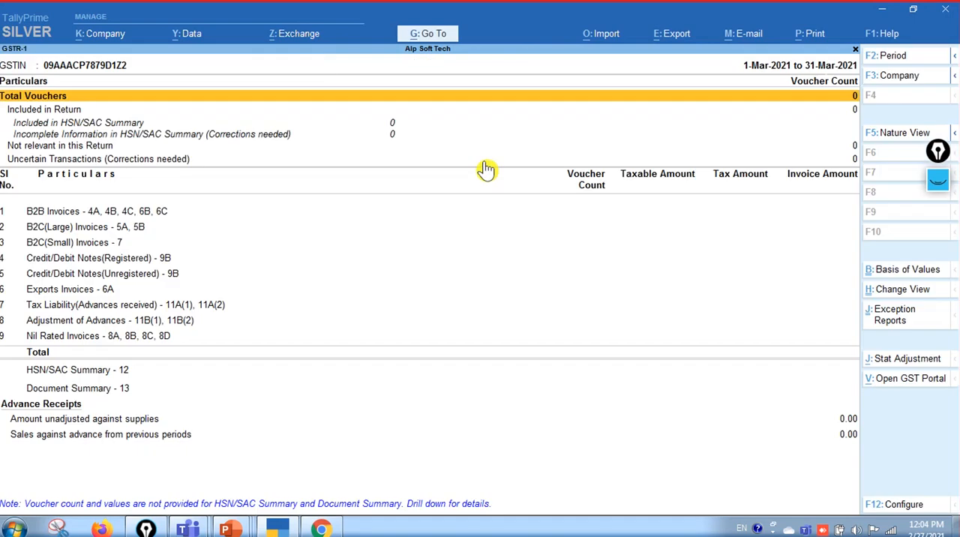
pyautogui.press('F2')
pyautogui.write('1-1')
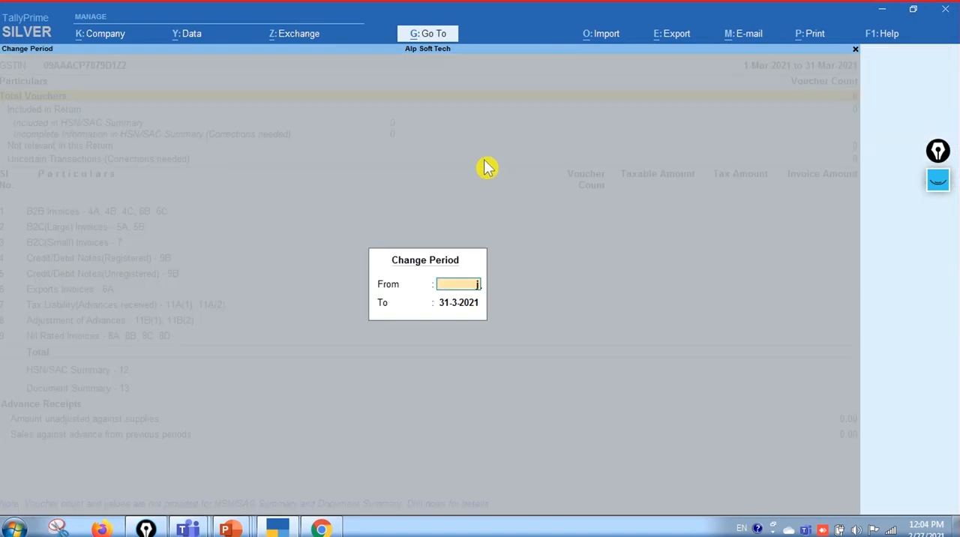
pyautogui.press('Return')
pyautogui.write('jan')
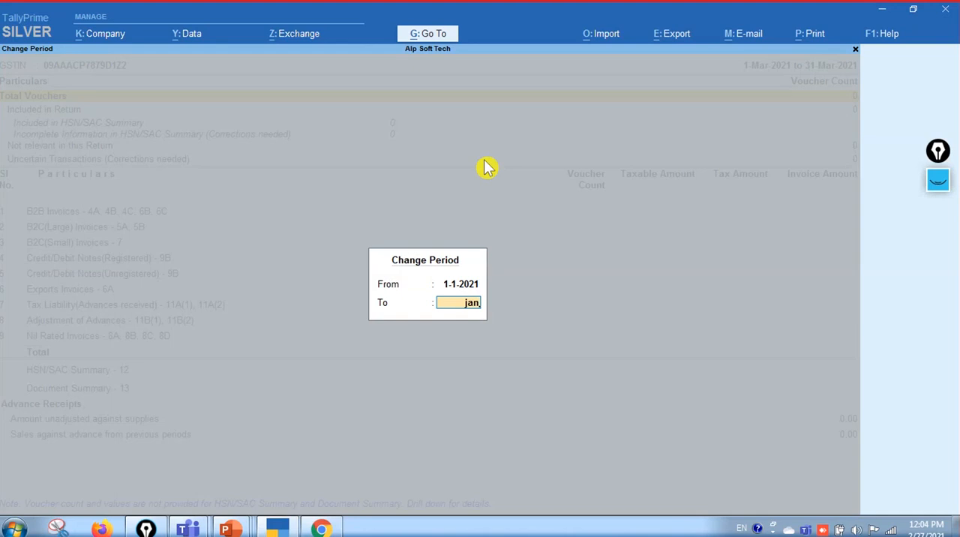
pyautogui.press('Return')
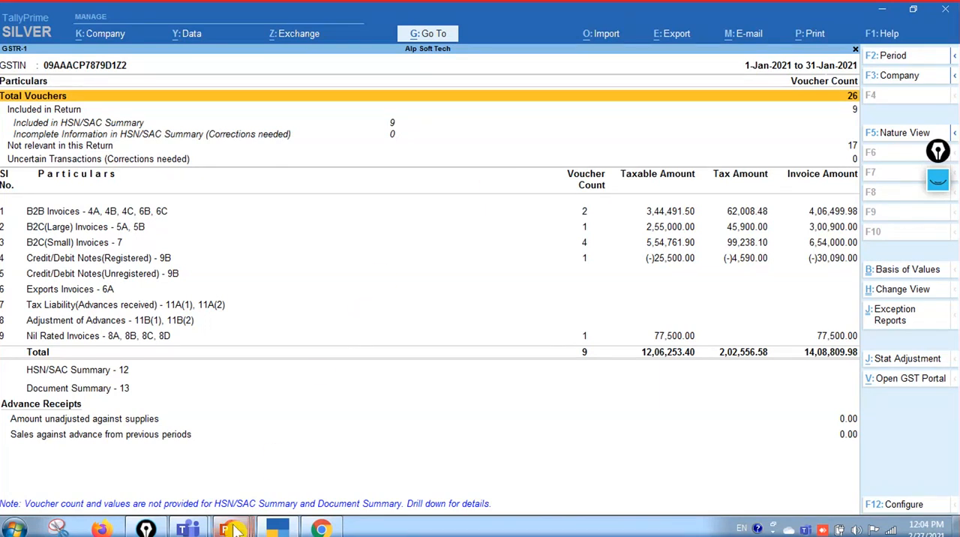
# Switch to the running PowerPoint slide show to read the remaining steps for creating the JSON file
pyautogui.moveTo(234, 529)
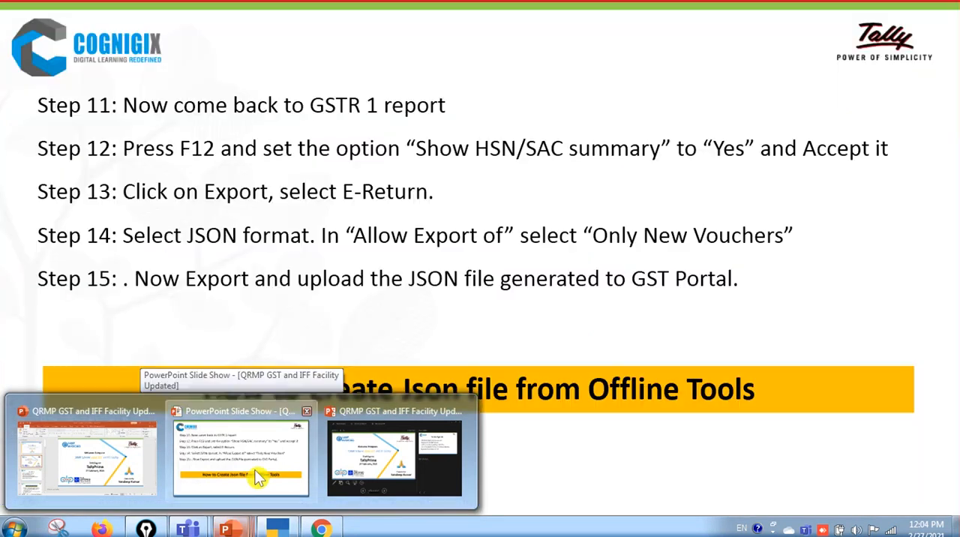
pyautogui.click(255, 478)
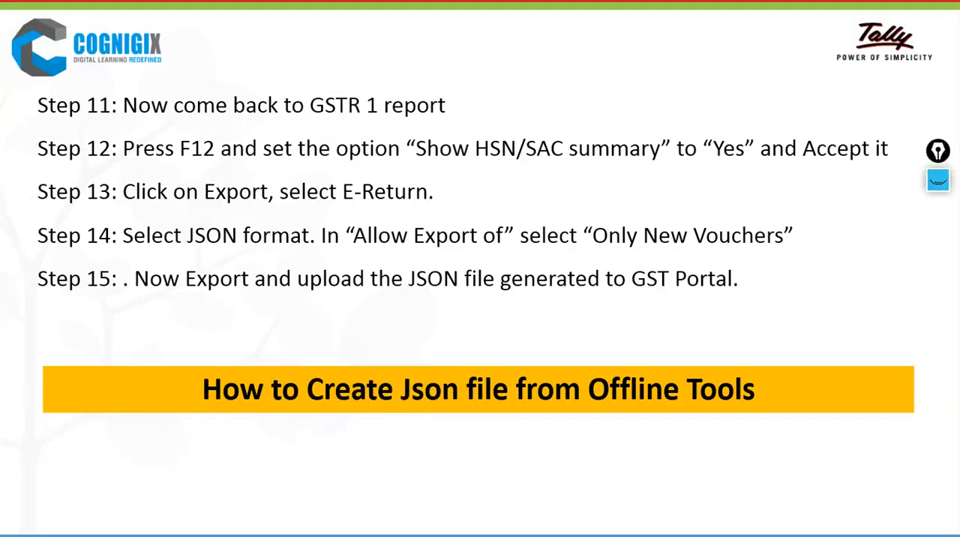